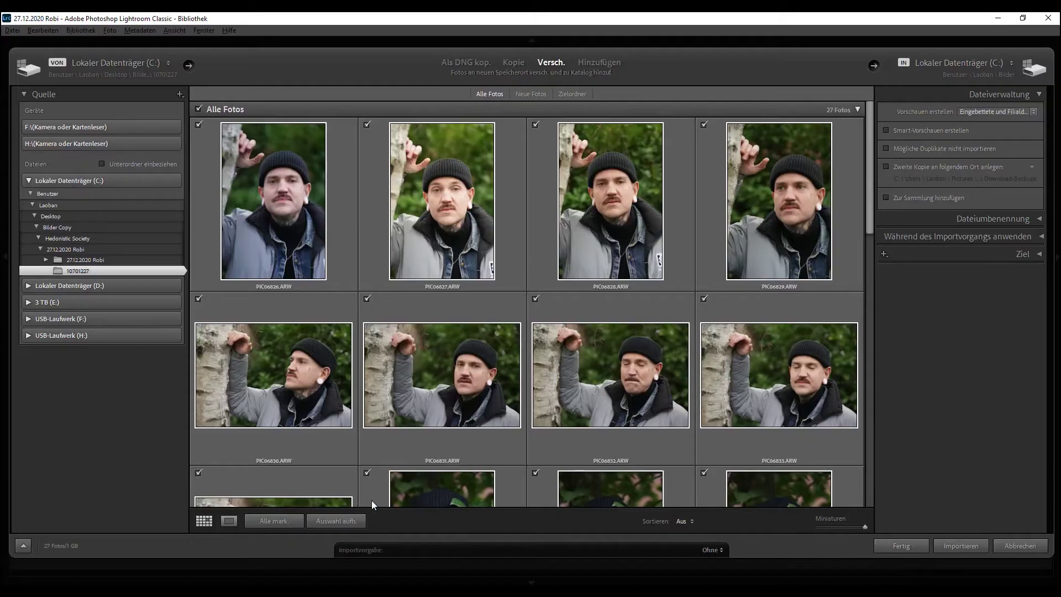
Step: Unmark every photo and start picking keeper portraits one at a time in Loupe view
click(324, 521)
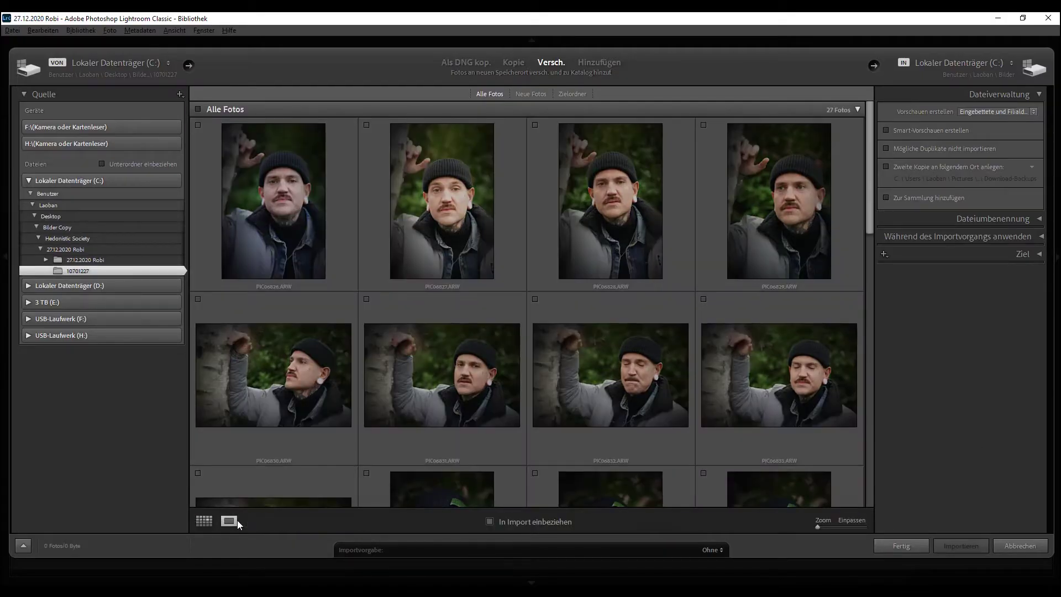
click(230, 520)
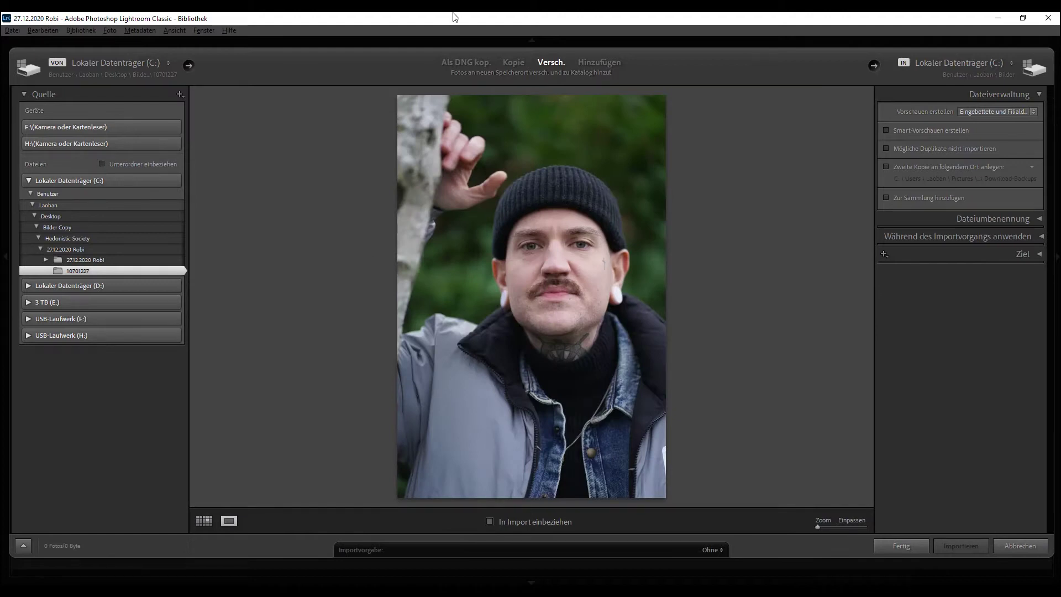
key(Right)
key(Right)
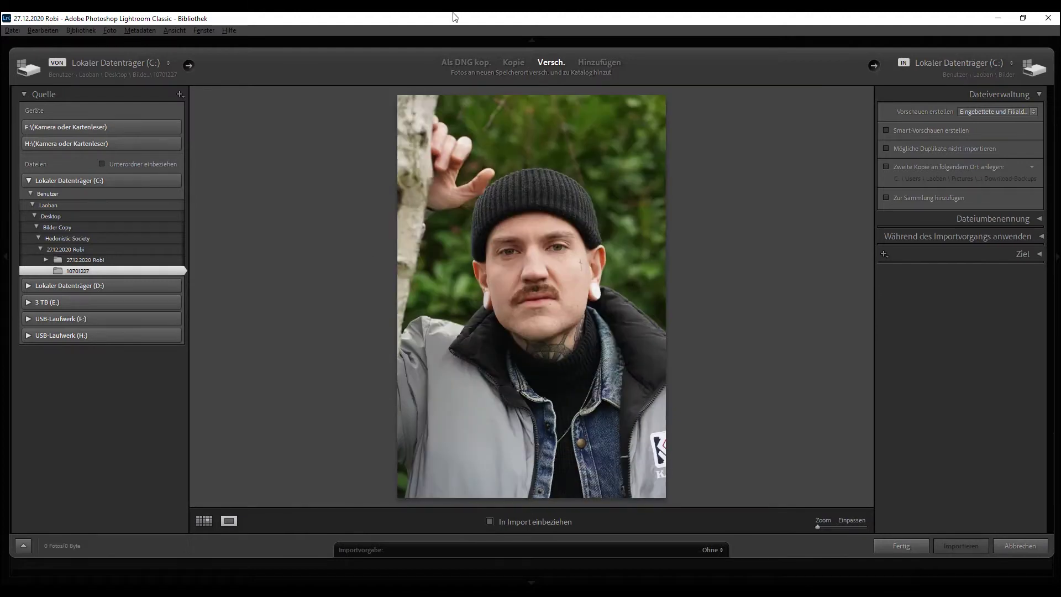
key(Right)
key(Right)
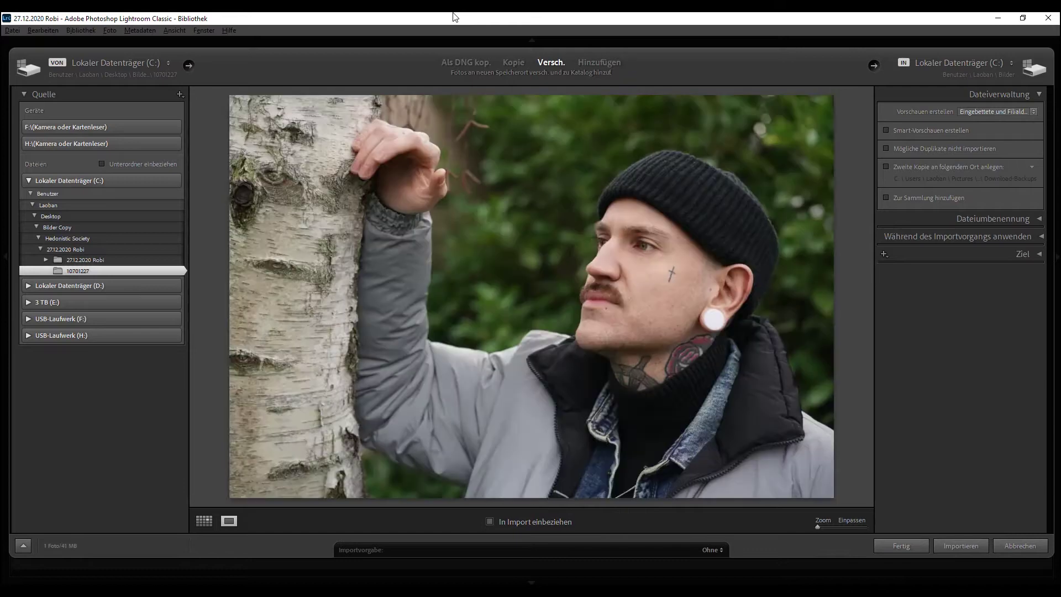
key(u)
key(Right)
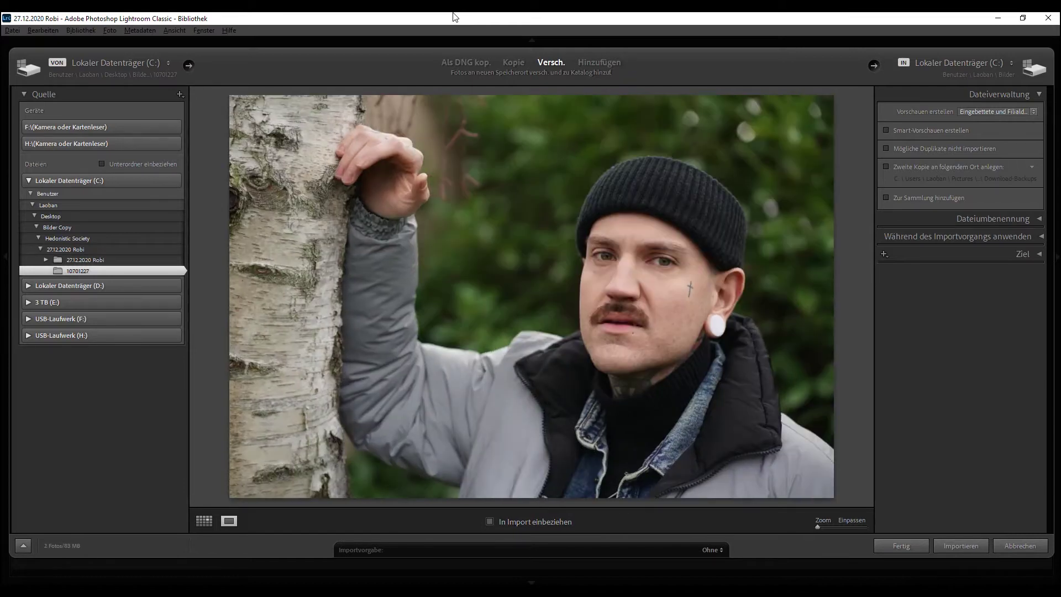
Step: Pick the remaining burst and leaf-framed keepers, then import the 13 chosen photos
key(Right)
key(Right)
key(Left)
key(Right)
key(Right)
key(Right)
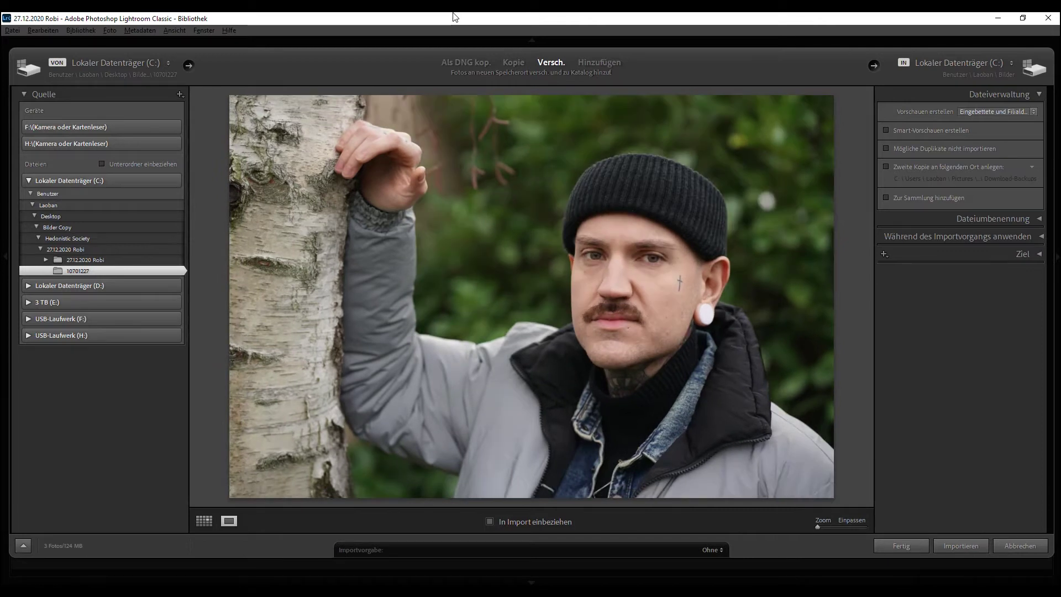
key(Right)
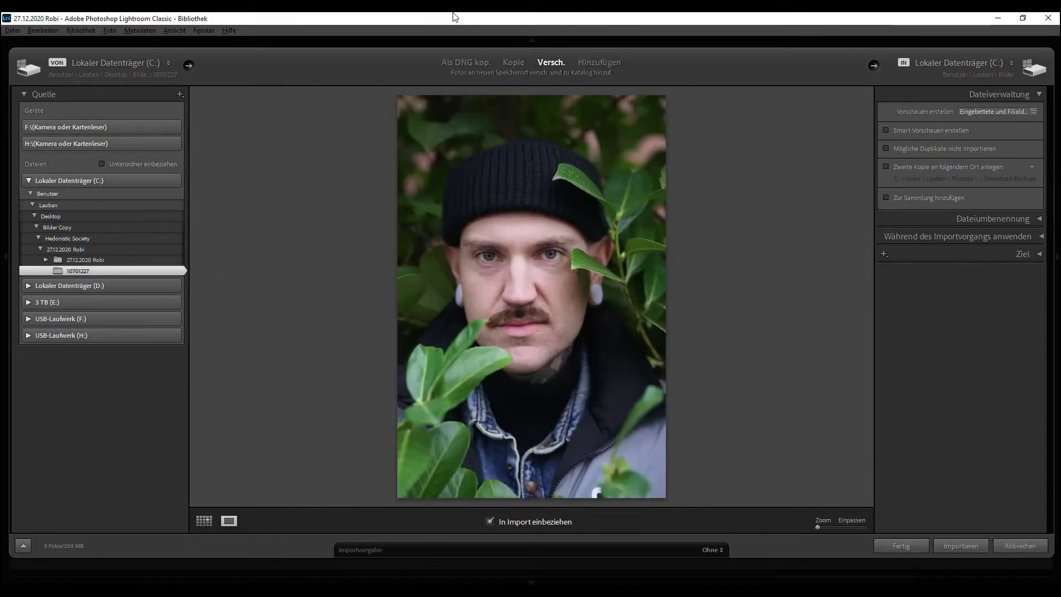
key(Right)
key(Right)
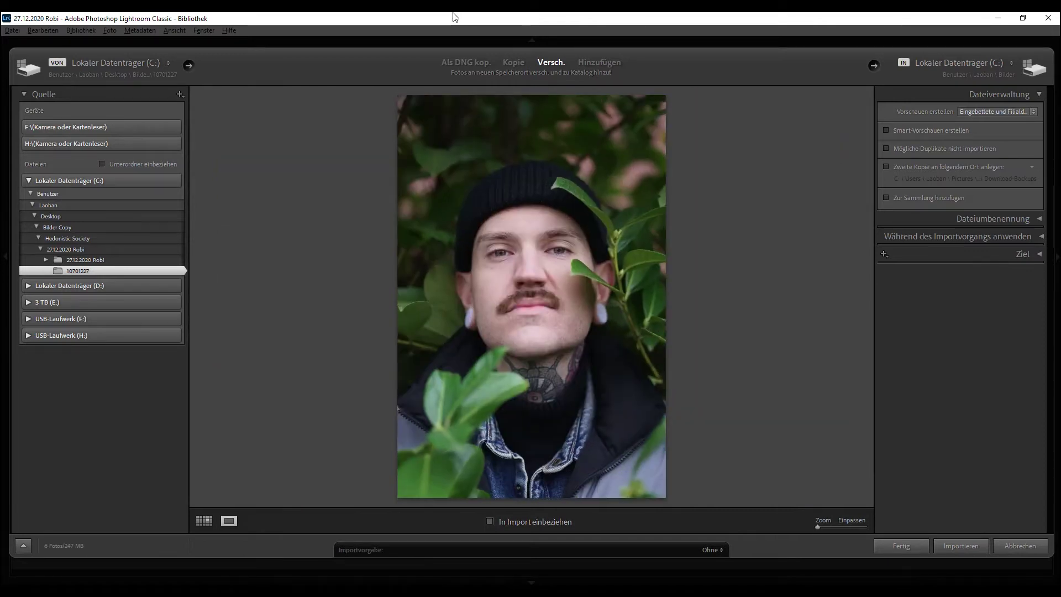
key(Right)
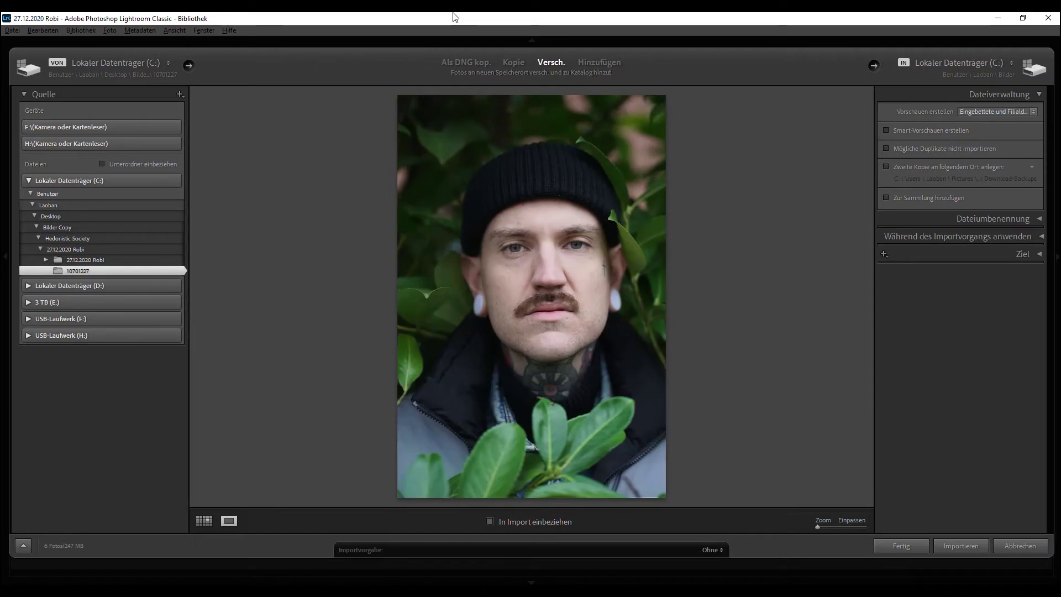
key(Right)
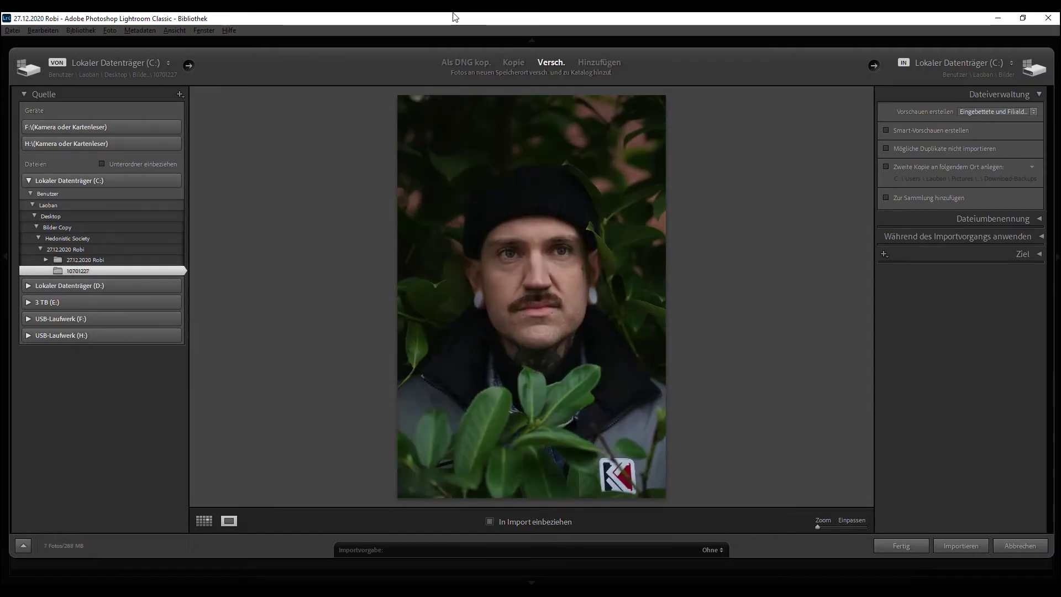
key(Right)
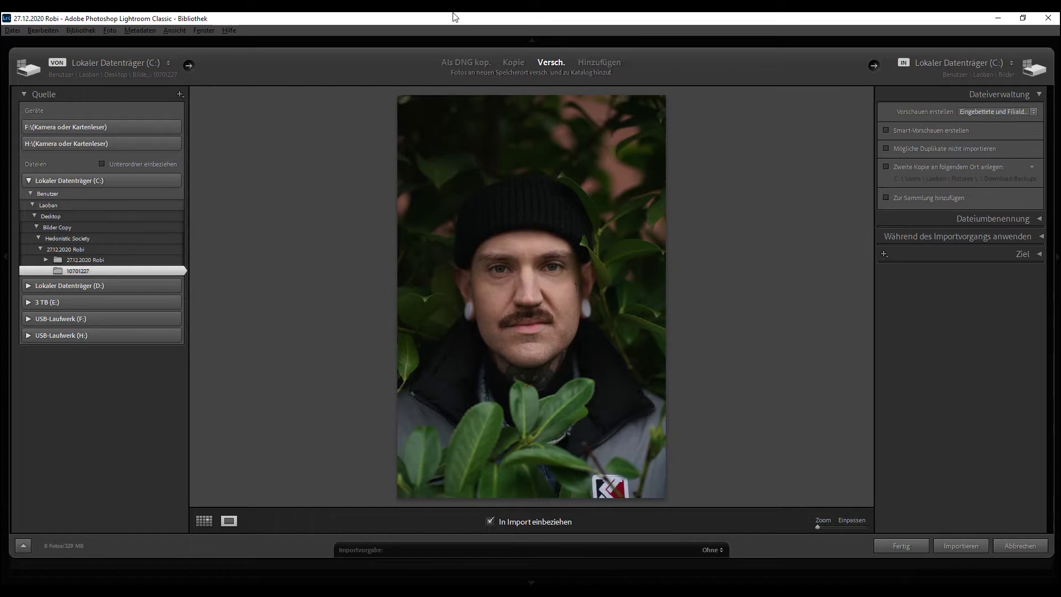
key(Right)
key(Right)
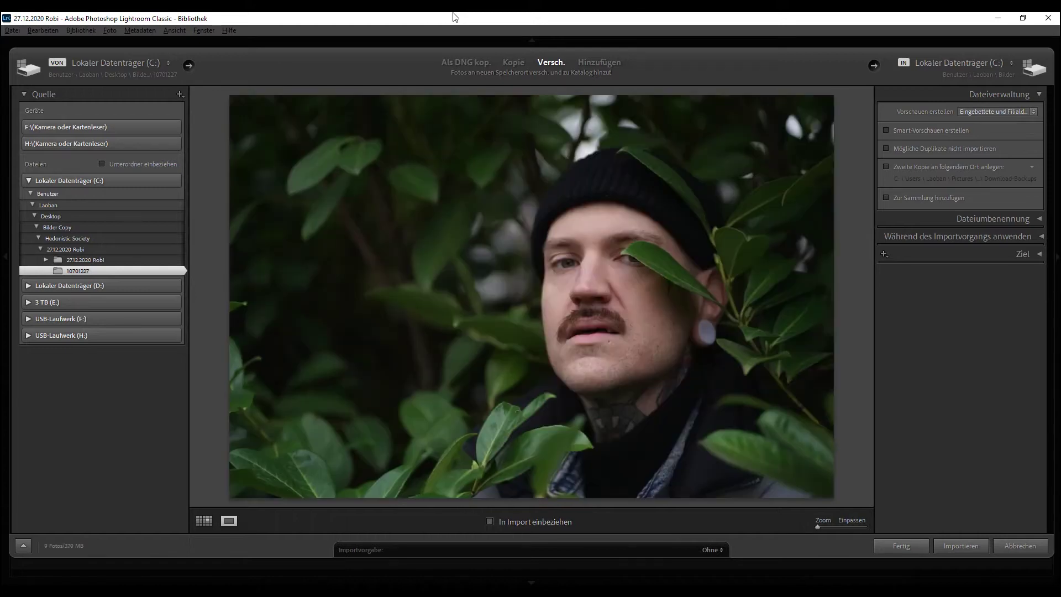
key(Right)
key(Right)
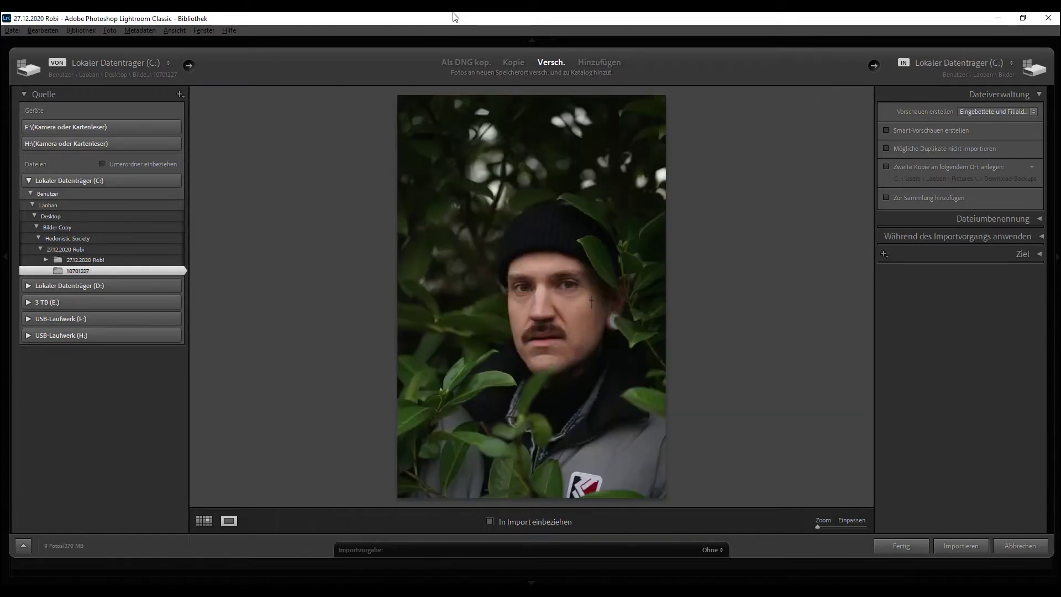
key(Right)
key(Right)
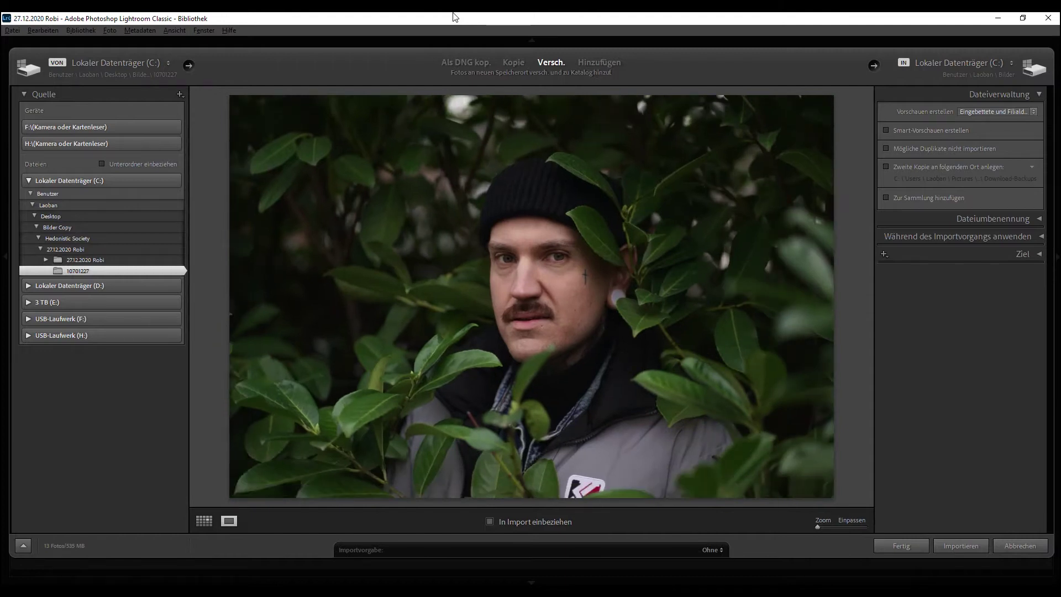
click(953, 550)
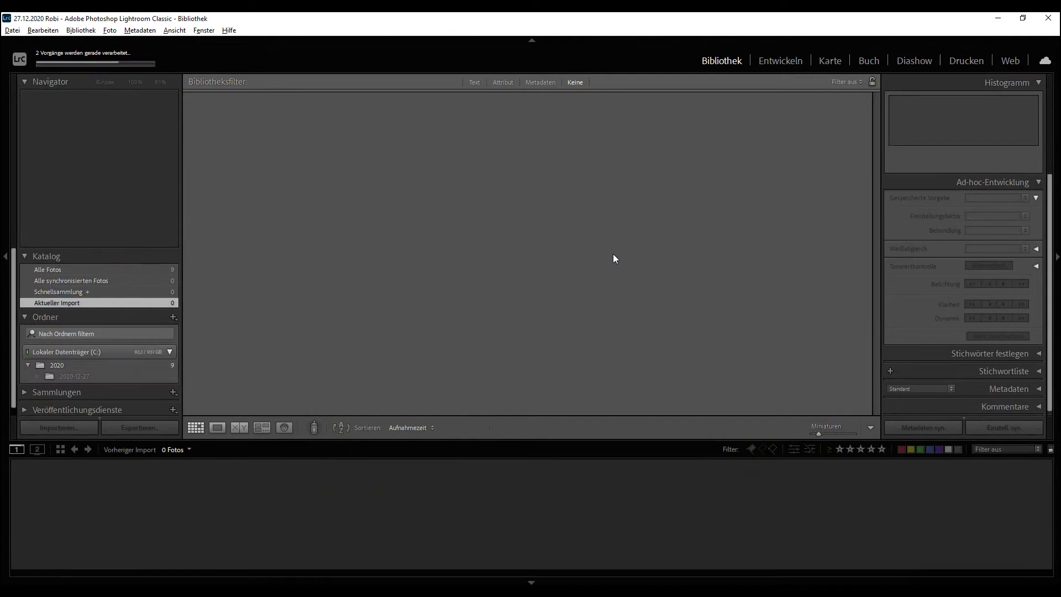
Step: Edit PIC06829 in Develop: contrast +31, highlights −52, shadows +59, whites −72, blacks +7
key(d)
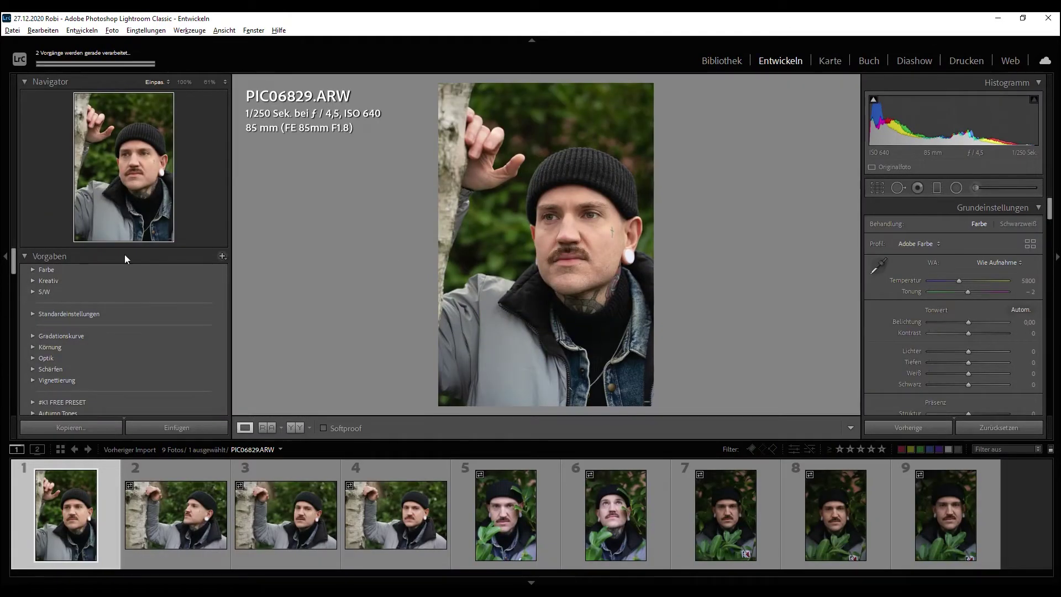
click(27, 255)
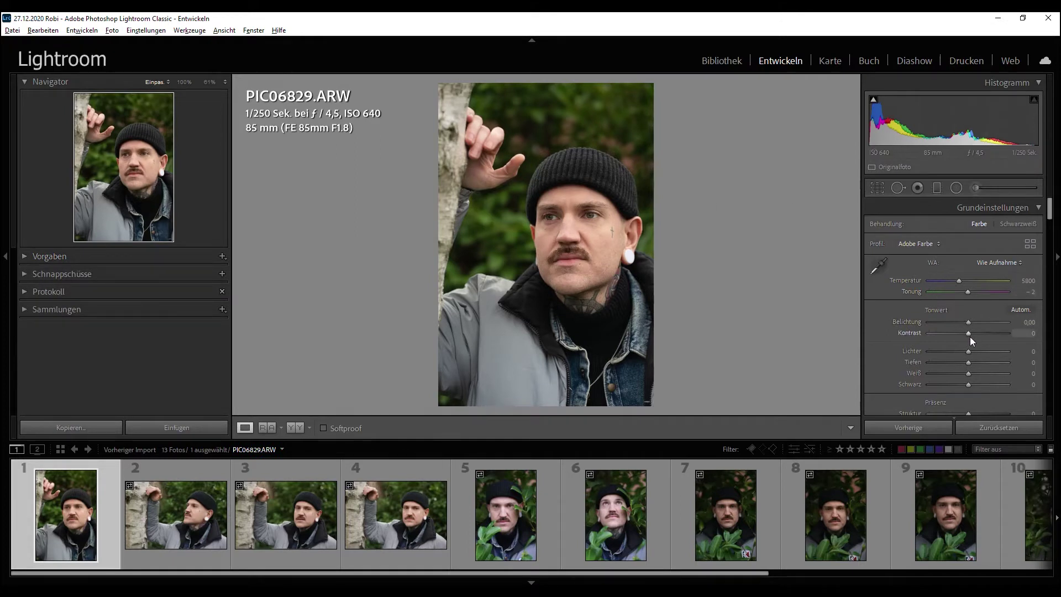
drag(972, 334, 980, 334)
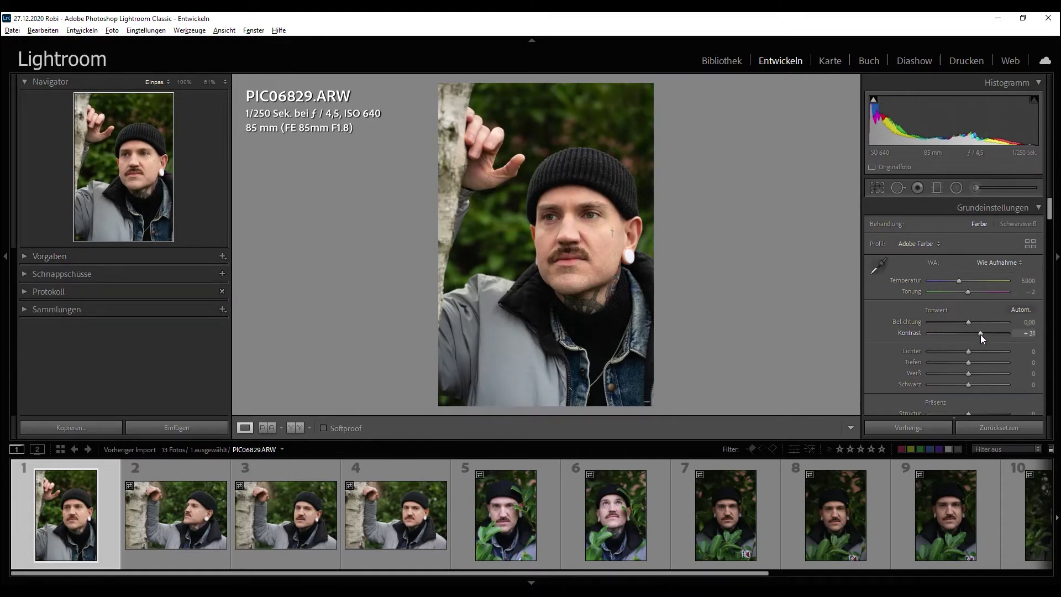
mouse_move(969, 352)
mouse_down()
mouse_move(948, 353)
mouse_move(992, 363)
mouse_up()
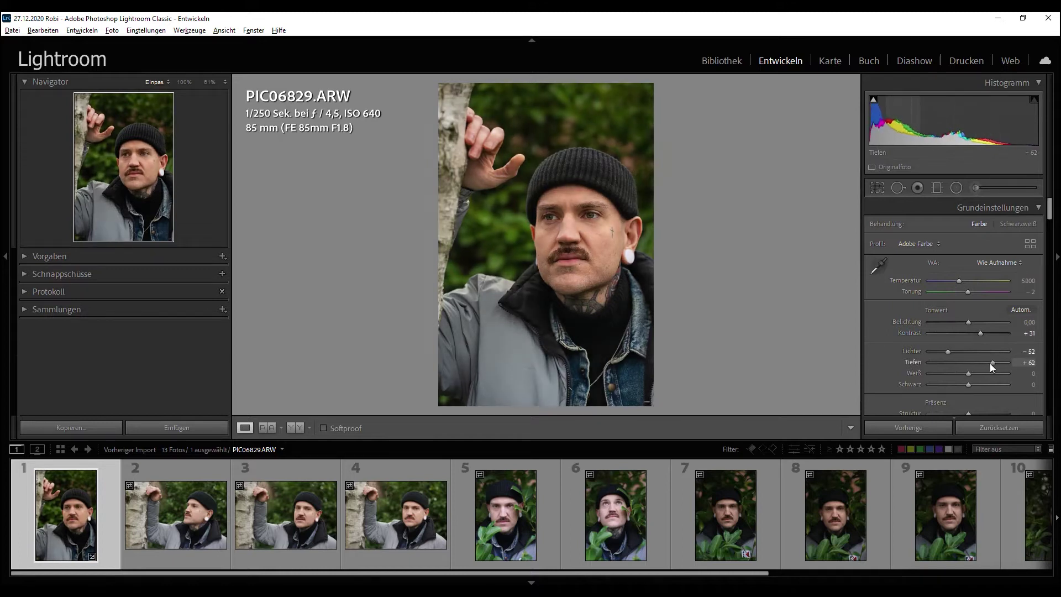
mouse_move(966, 373)
mouse_down()
mouse_move(933, 377)
mouse_move(962, 386)
mouse_up()
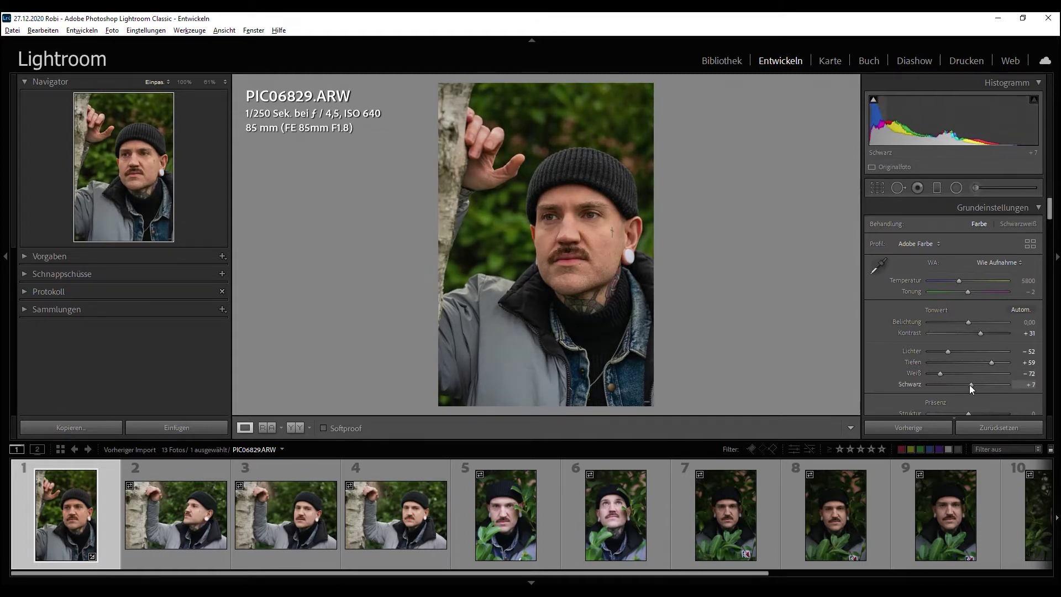
Step: Set texture +10, clarity +10, dehaze +5 and vibrance +27 in the Presence sliders
scroll(883, 303, down, 3)
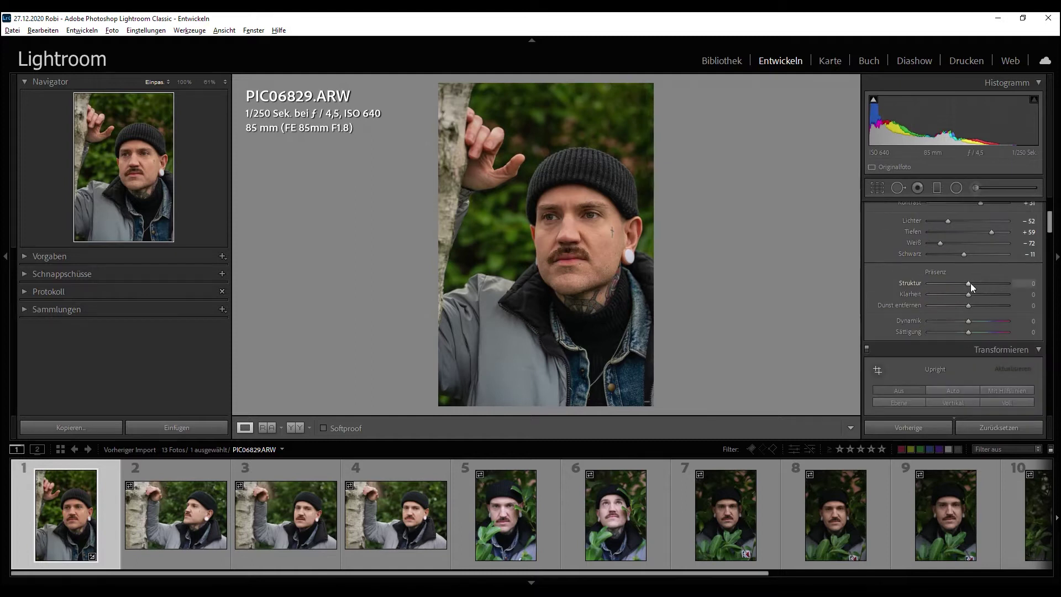
drag(968, 283, 971, 288)
key(Up)
key(shift+Up)
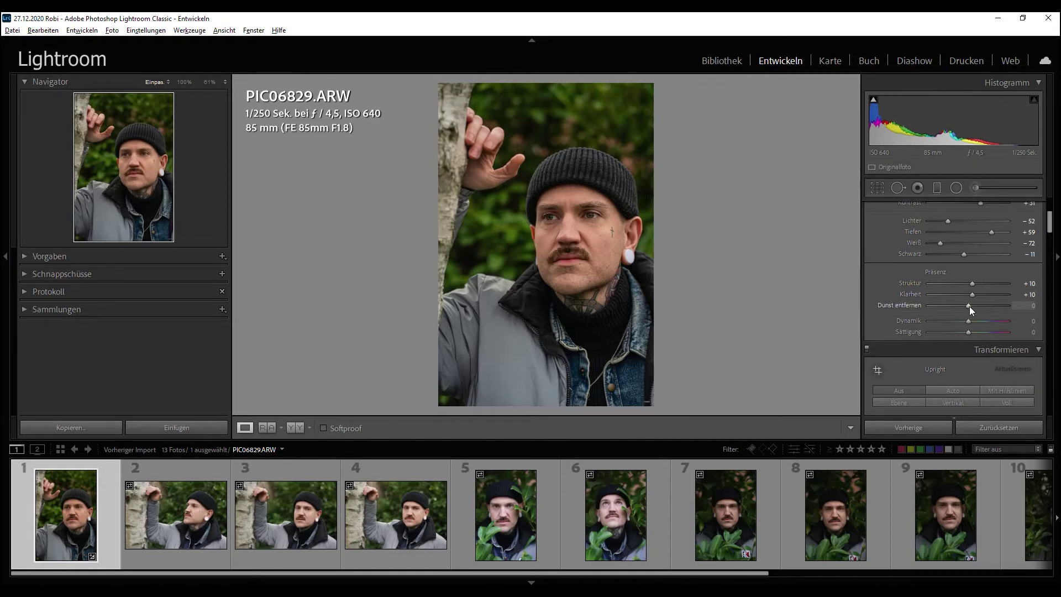
key(Up)
key(Up)
key(Up)
mouse_move(968, 321)
mouse_down()
mouse_move(986, 321)
mouse_move(976, 321)
mouse_up()
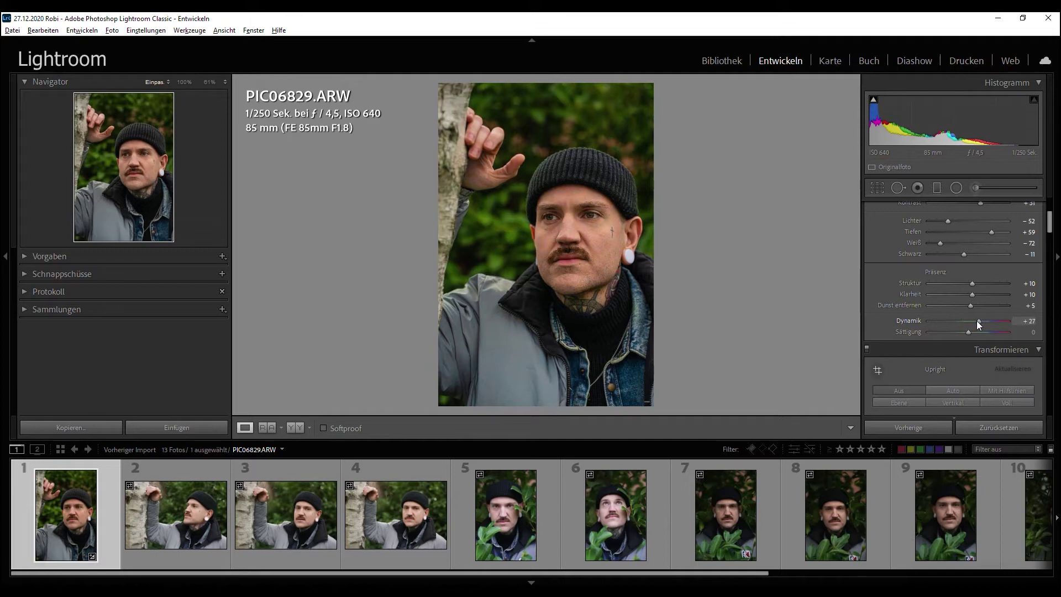
scroll(946, 284, down, 2)
Step: Sharpen the portrait with amount 112, radius 0.5, masking 84 and detail 25
scroll(946, 284, down, 2)
scroll(946, 284, down, 1)
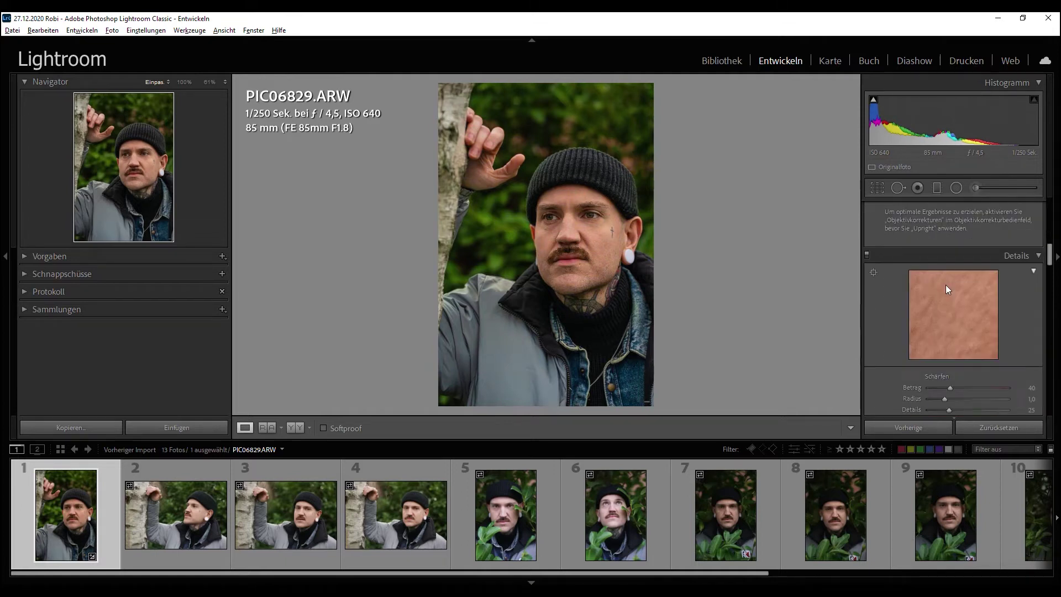
scroll(945, 284, down, 2)
scroll(946, 284, down, 2)
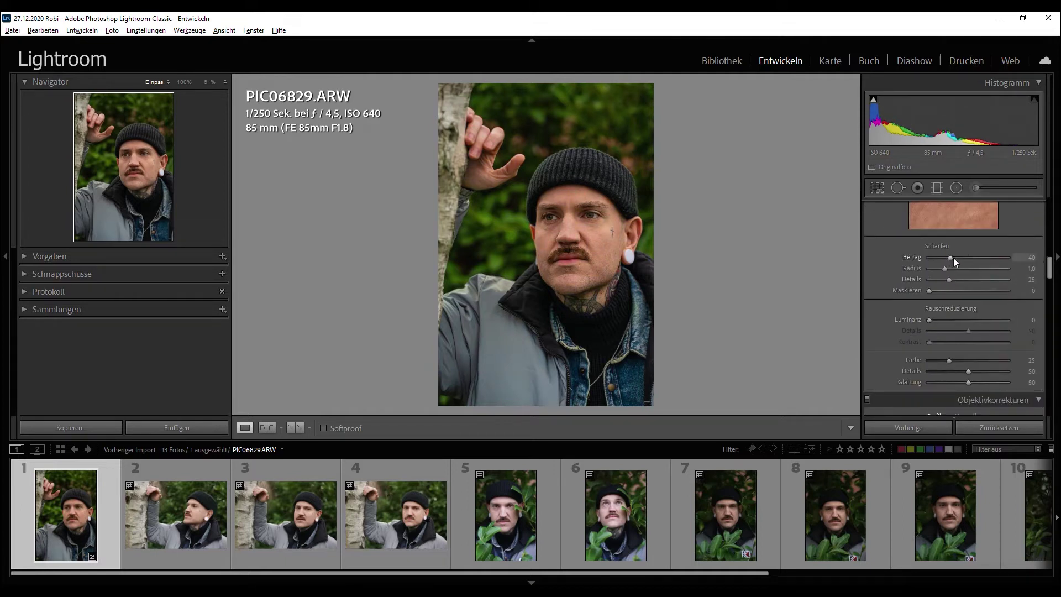
scroll(956, 260, up, 2)
drag(946, 293, 970, 287)
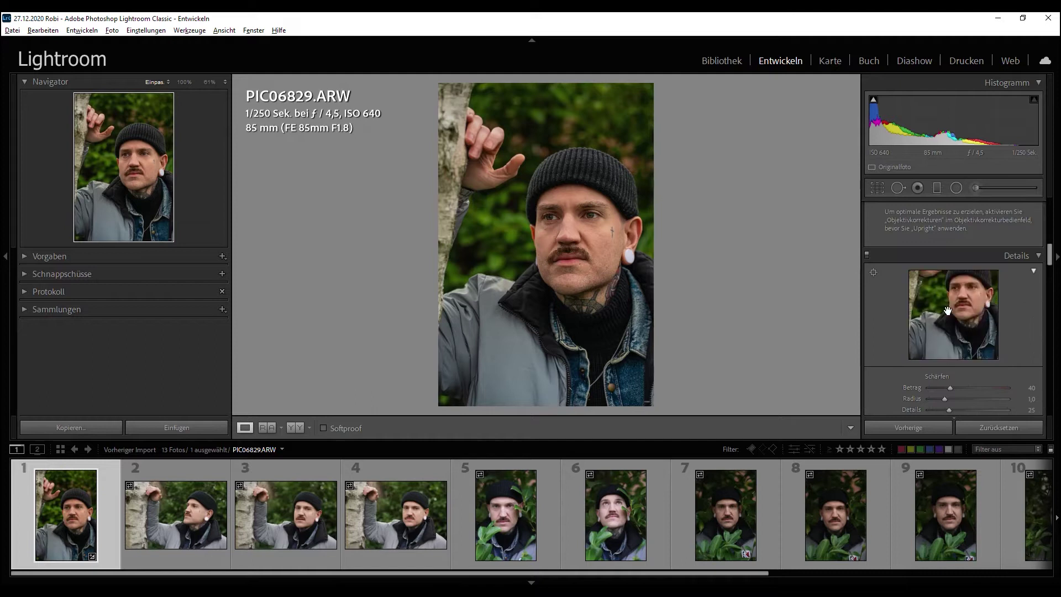
click(972, 287)
drag(961, 353, 971, 298)
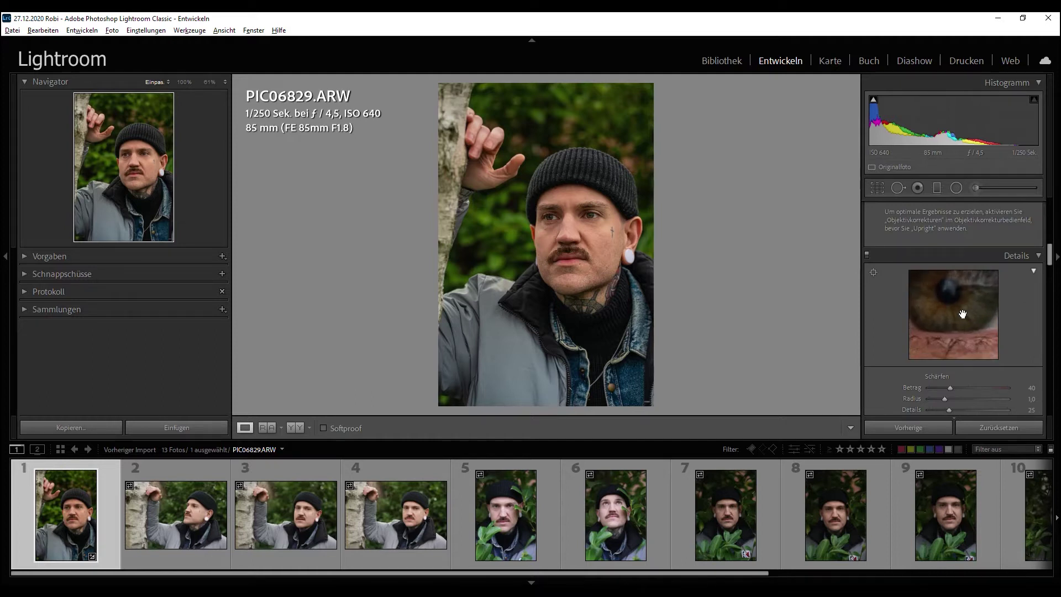
drag(950, 388, 989, 387)
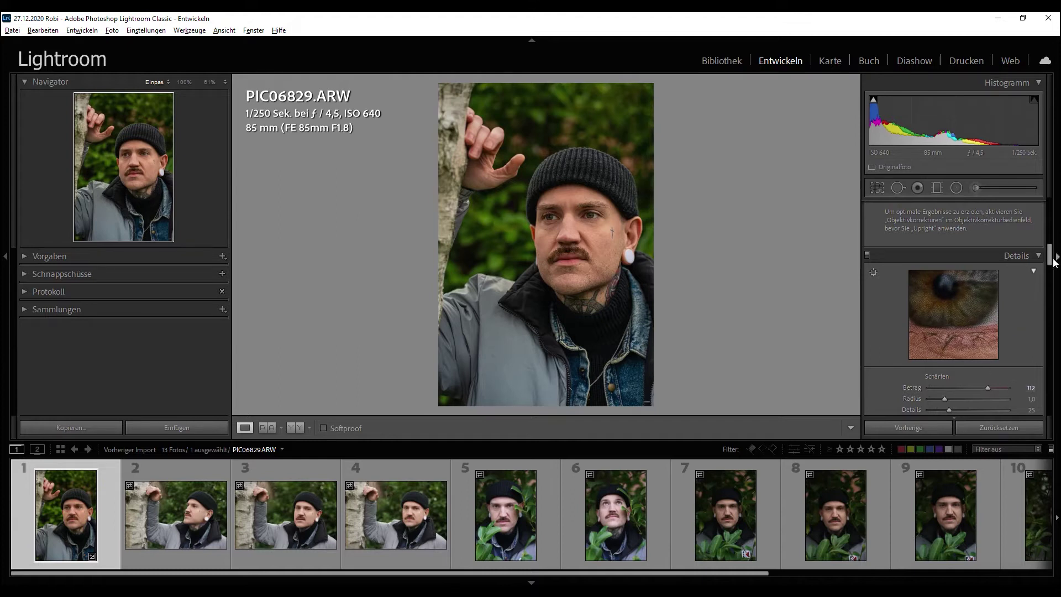
drag(1050, 258, 1050, 268)
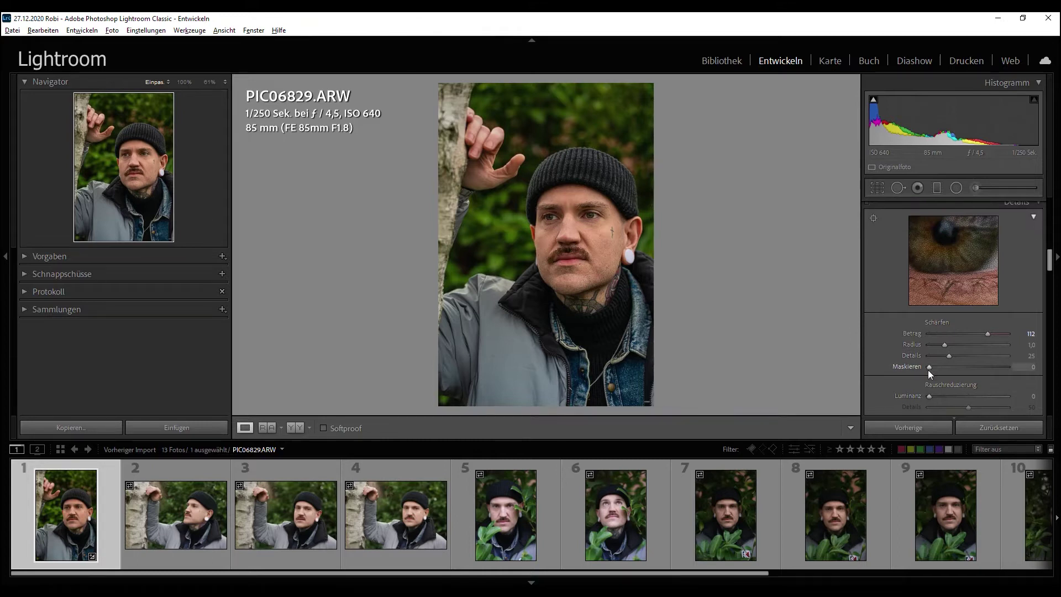
drag(929, 366, 993, 366)
alt+click(995, 362)
mouse_move(947, 356)
mouse_down()
mouse_move(915, 356)
mouse_move(912, 344)
mouse_up()
double_click(932, 357)
Step: Add luminance noise reduction of 11 and enable lens profile corrections
scroll(903, 348, down, 2)
click(943, 332)
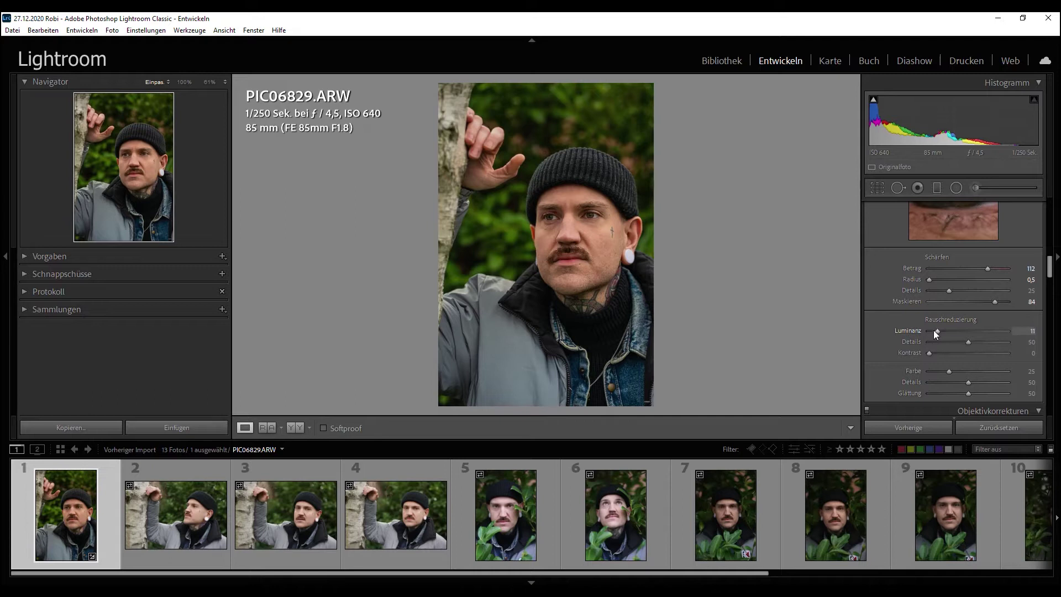
scroll(889, 318, up, 2)
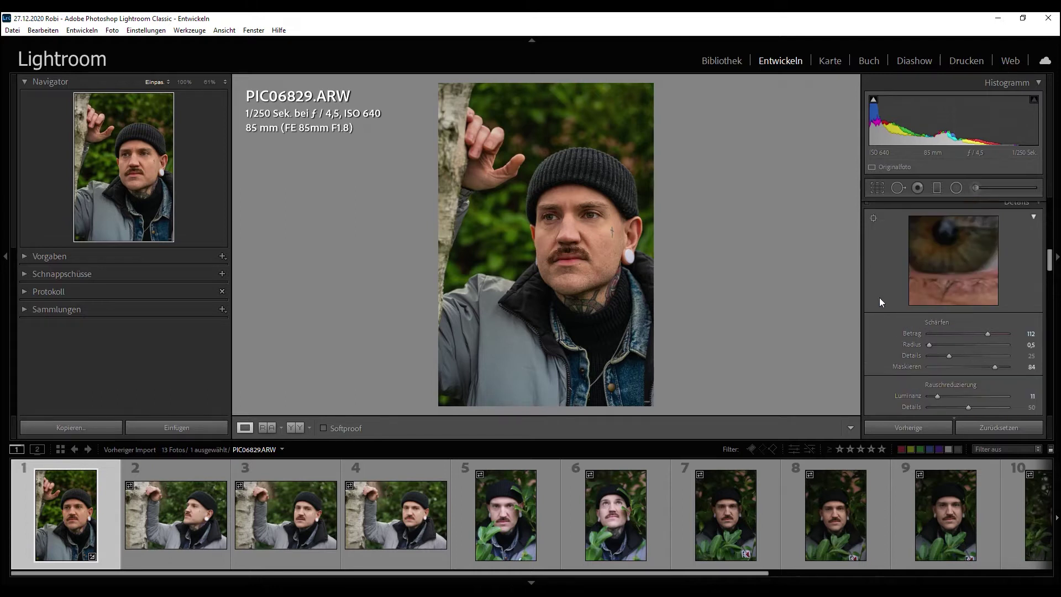
scroll(880, 298, down, 4)
click(899, 390)
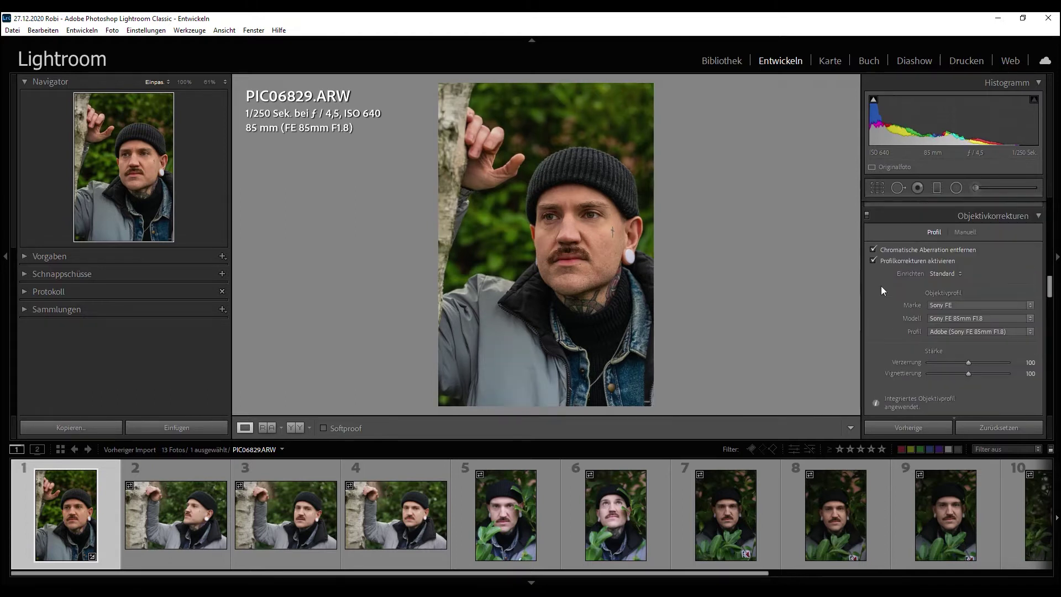
Step: Raise the curve's black point, lower its white point, and add lower and upper S-curve points
scroll(881, 287, down, 5)
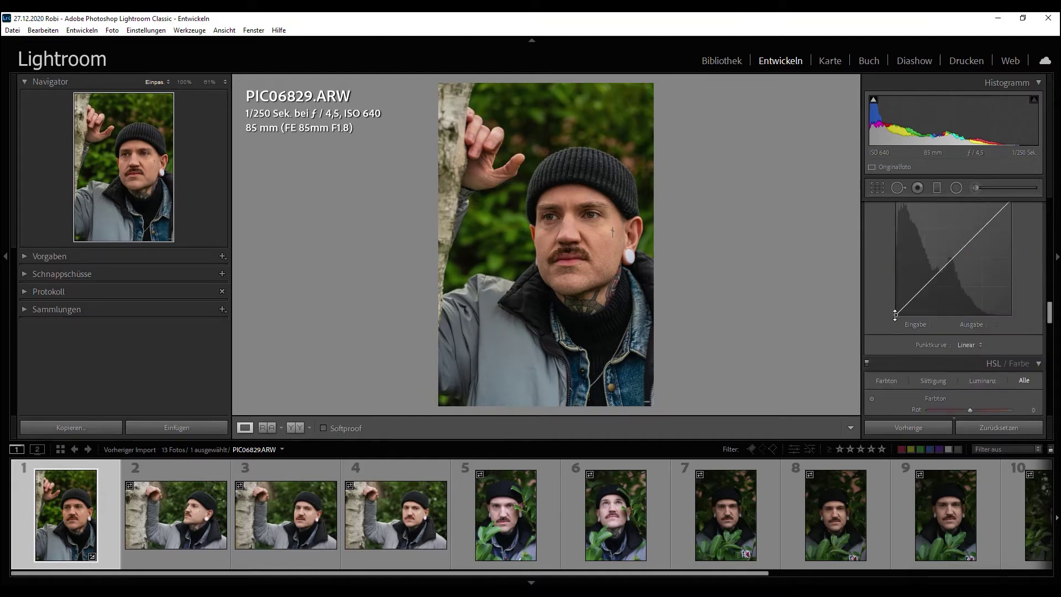
drag(895, 315, 893, 308)
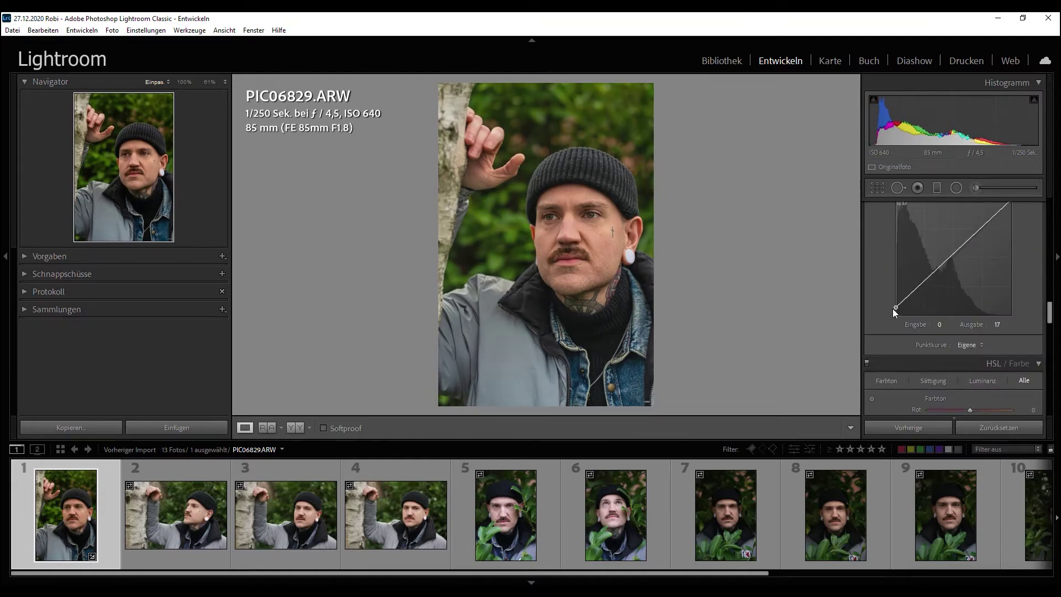
scroll(1048, 308, up, 2)
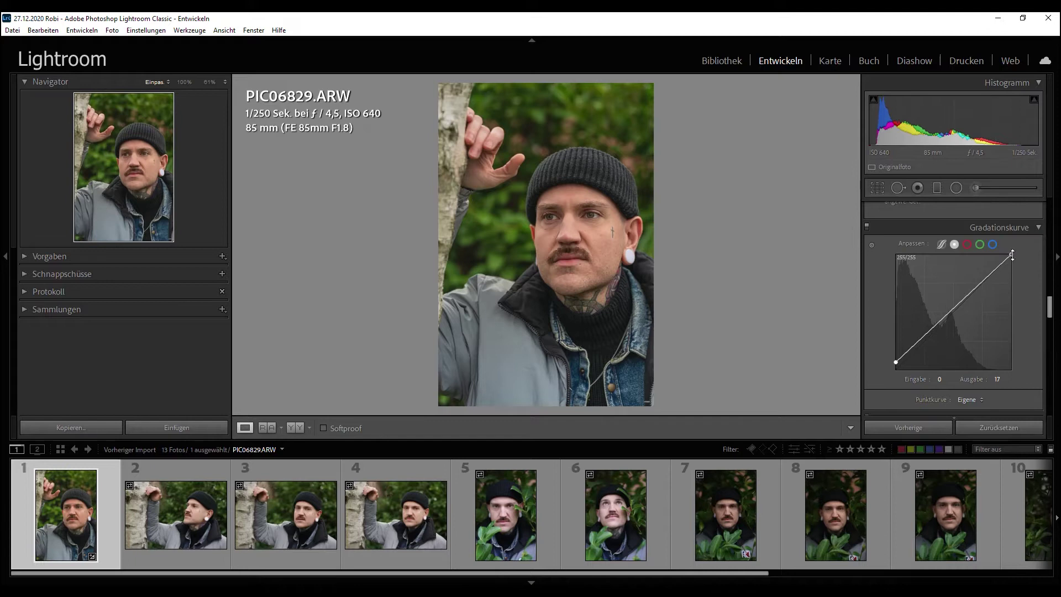
drag(1012, 254, 1012, 260)
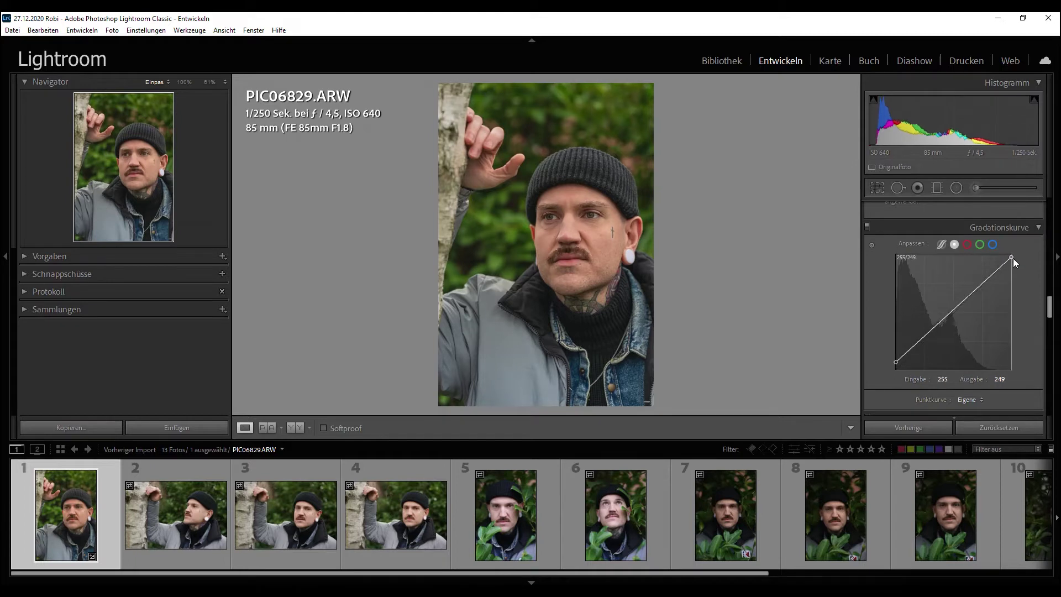
click(923, 342)
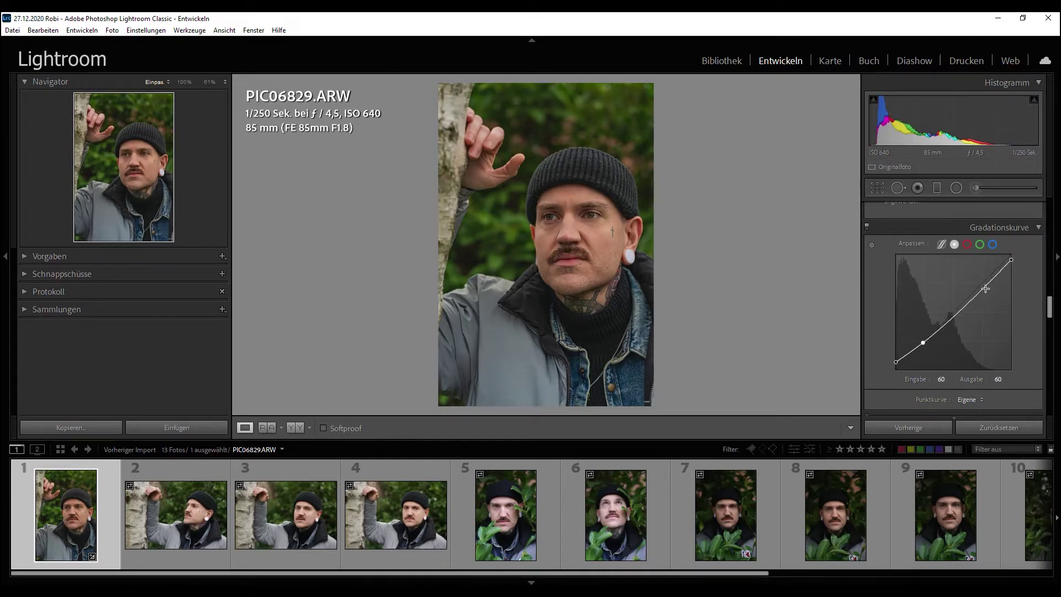
drag(986, 284, 983, 279)
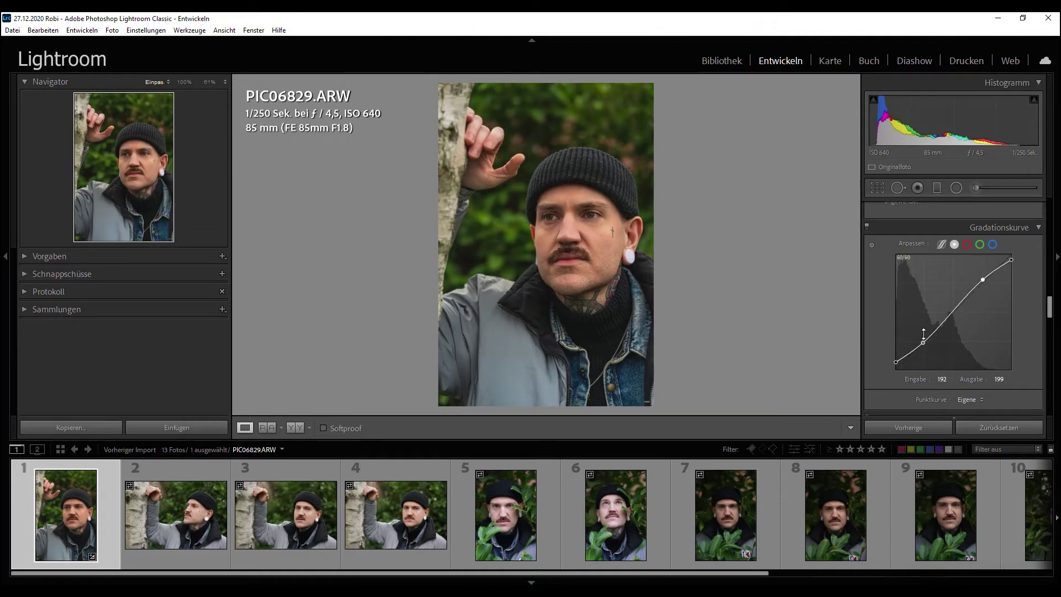
Step: Shift the green hue fully to −100 in HSL
scroll(924, 333, down, 3)
scroll(923, 334, down, 2)
mouse_move(970, 303)
mouse_down()
mouse_move(913, 304)
mouse_move(969, 304)
mouse_move(927, 307)
mouse_up()
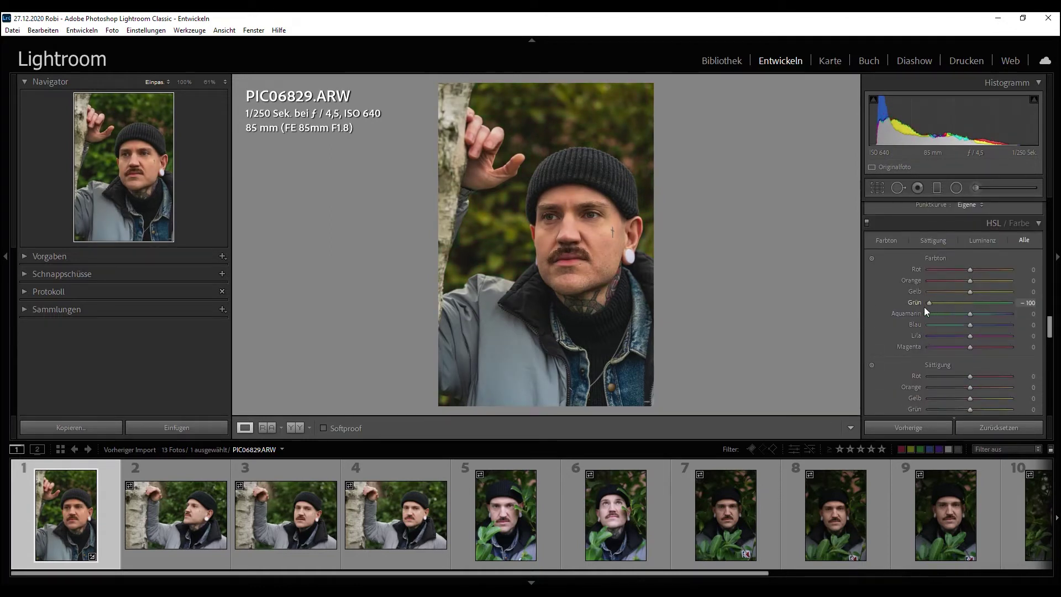
Step: Set yellow hue +82, yellow and green saturation about −53 and −54, yellow luminance −51
mouse_move(922, 319)
mouse_down()
mouse_move(998, 314)
mouse_move(966, 314)
mouse_up()
scroll(984, 312, up, 1)
scroll(895, 349, down, 2)
drag(971, 343, 988, 344)
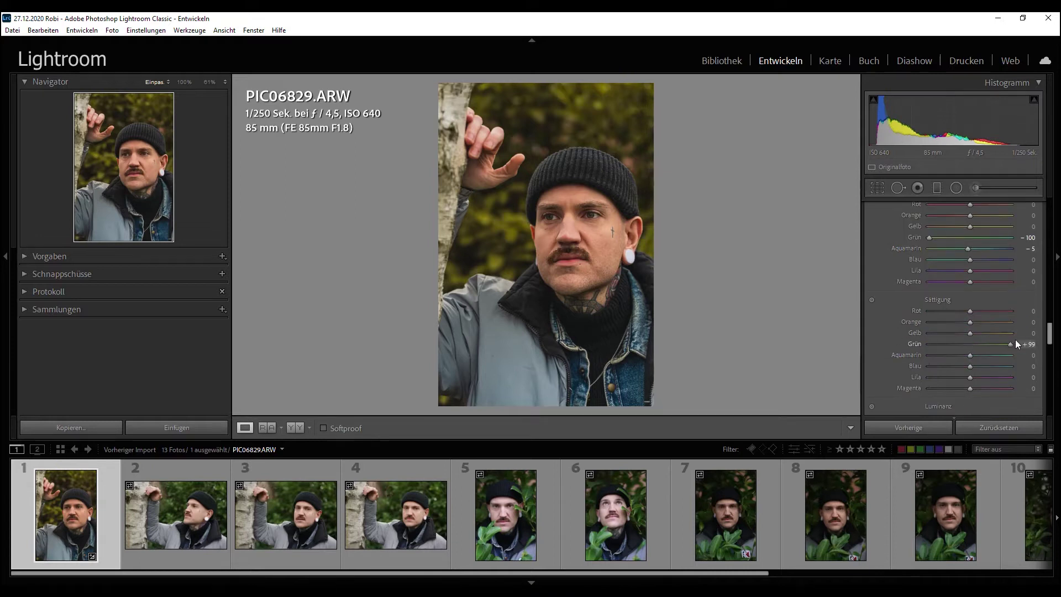
mouse_move(934, 343)
mouse_down()
mouse_move(959, 343)
mouse_move(949, 334)
mouse_up()
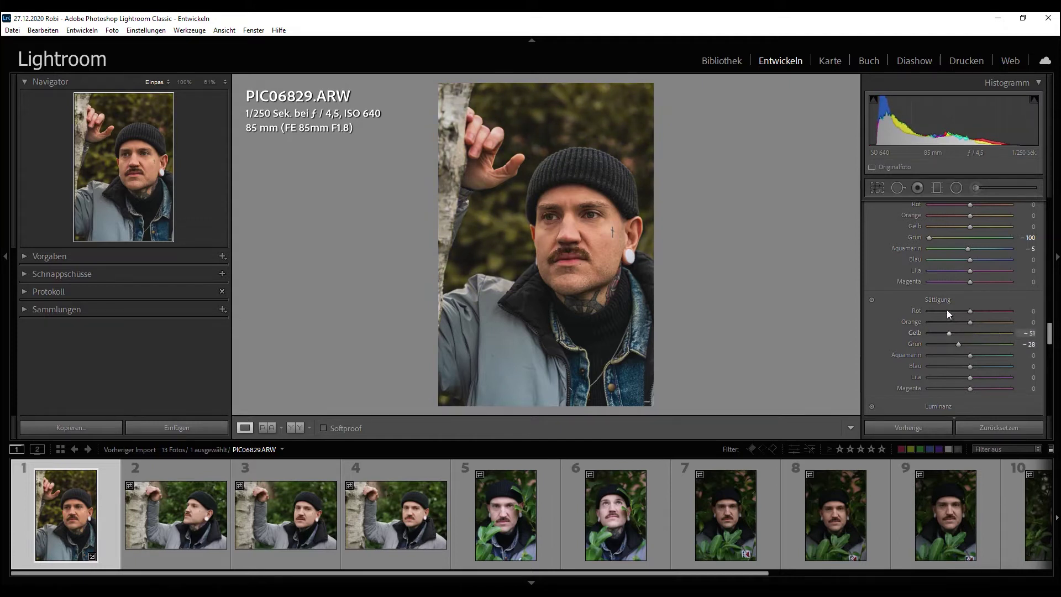
mouse_move(970, 225)
mouse_down()
mouse_move(917, 230)
mouse_move(998, 229)
mouse_move(926, 231)
mouse_move(955, 231)
mouse_up()
drag(970, 229, 1003, 227)
mouse_move(955, 343)
mouse_down()
mouse_move(996, 343)
mouse_move(940, 343)
mouse_move(972, 330)
mouse_move(949, 330)
mouse_move(951, 343)
mouse_up()
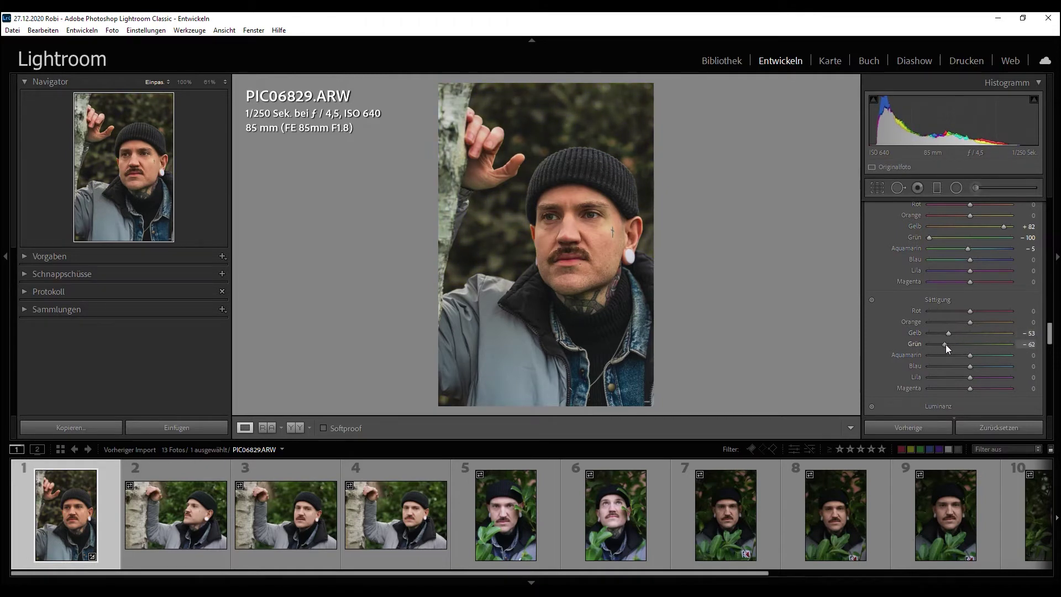
scroll(900, 302, down, 3)
mouse_move(969, 309)
mouse_down()
mouse_move(917, 305)
mouse_move(995, 307)
mouse_move(948, 308)
mouse_up()
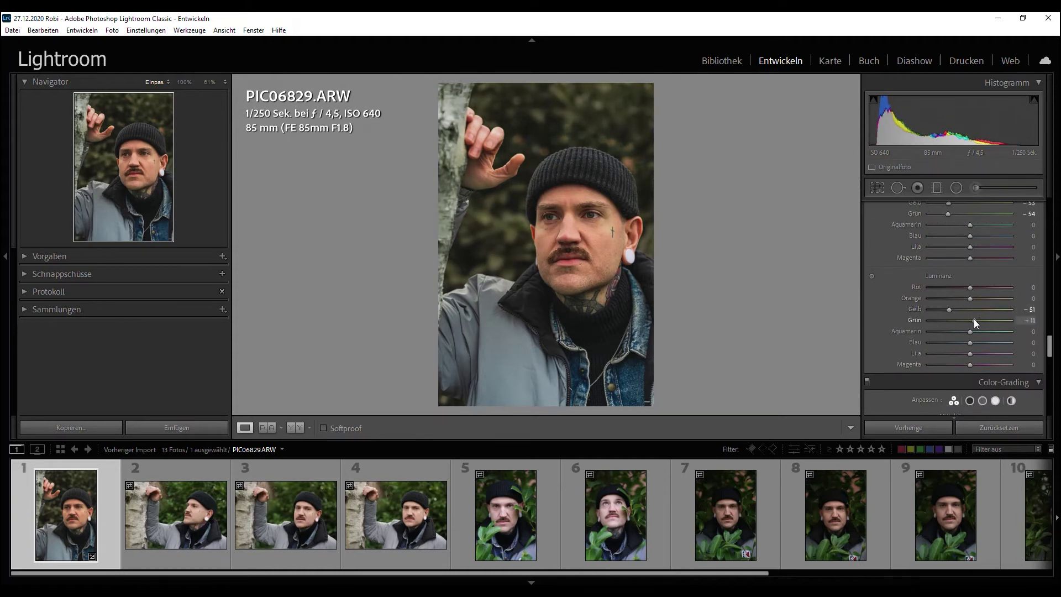
Step: Tint shadows orange (H 36, S 10) and highlights magenta (H 306, S 10), then switch grading off to compare
scroll(917, 270, down, 3)
scroll(916, 270, down, 2)
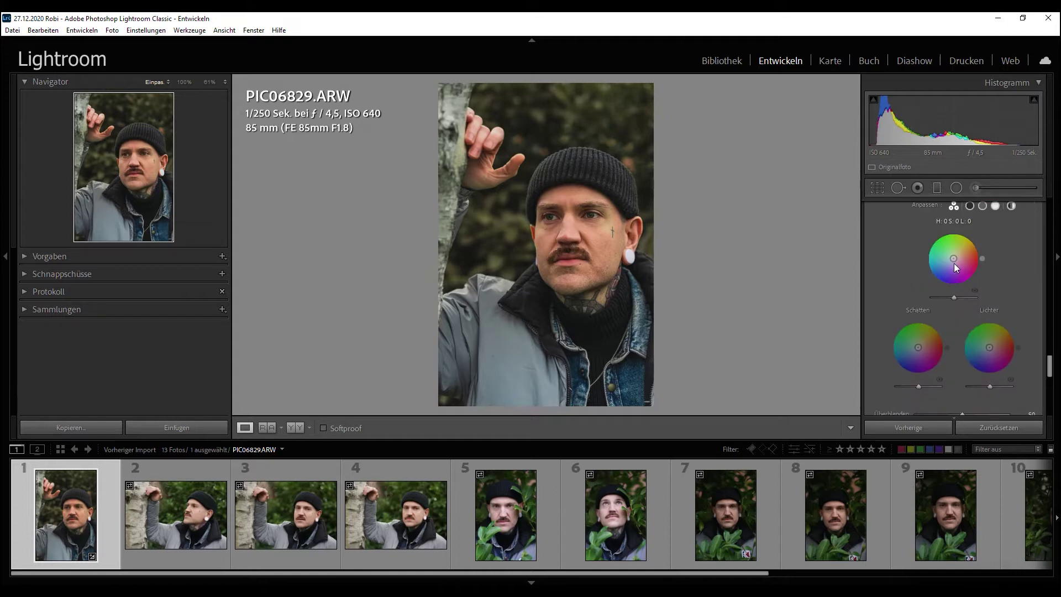
mouse_move(920, 349)
mouse_down()
mouse_move(905, 330)
mouse_move(916, 343)
mouse_up()
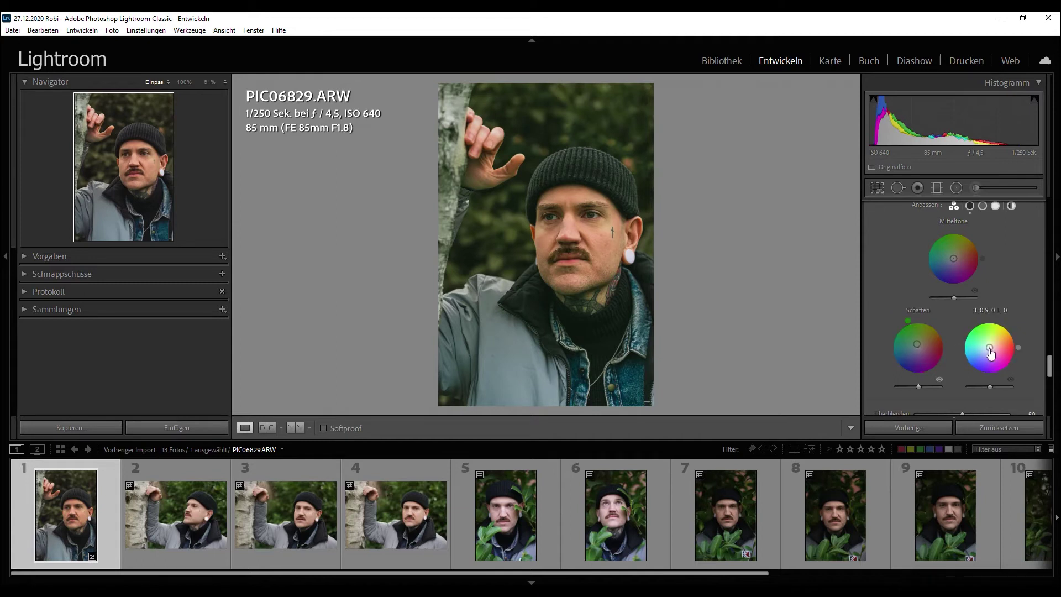
mouse_move(989, 347)
mouse_down()
mouse_move(979, 360)
mouse_move(971, 351)
mouse_move(983, 351)
mouse_up()
scroll(888, 237, up, 2)
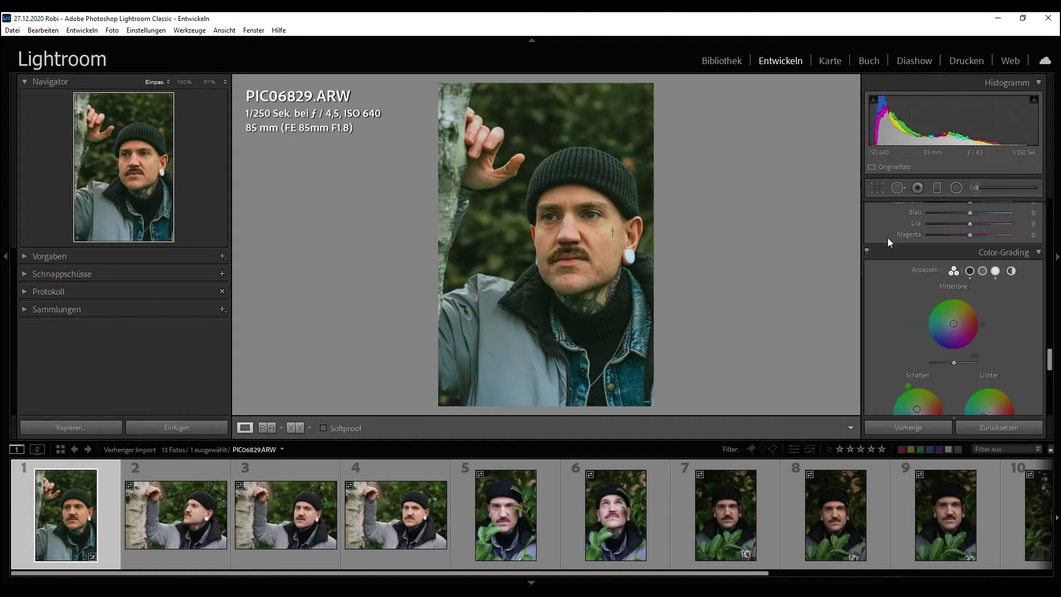
click(867, 251)
Step: Turn colour grading back on, add a −10 edge vignette and fine film grain
click(867, 250)
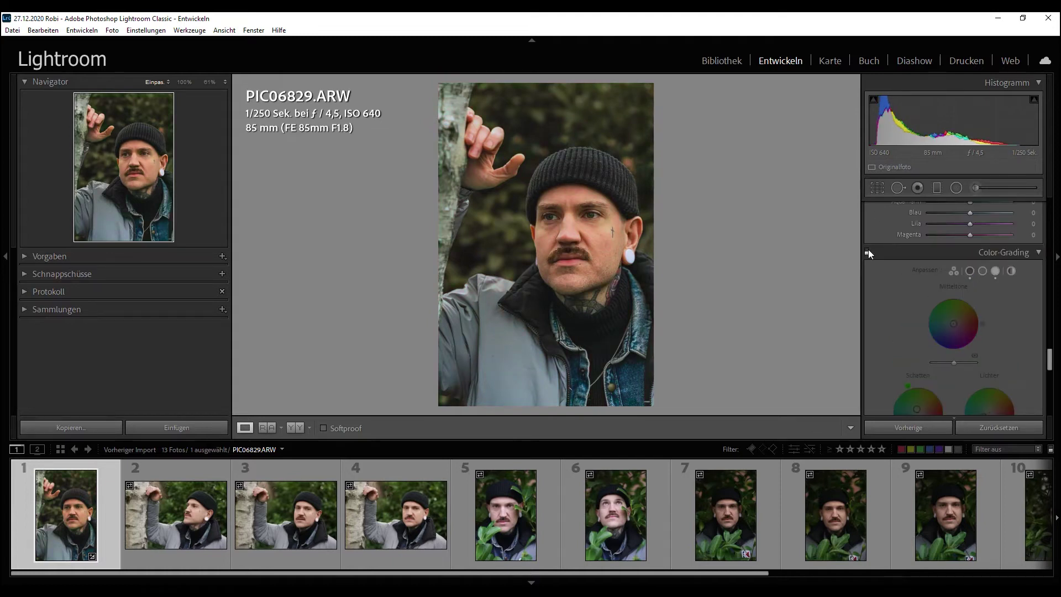
click(867, 252)
scroll(910, 284, down, 2)
scroll(910, 284, down, 4)
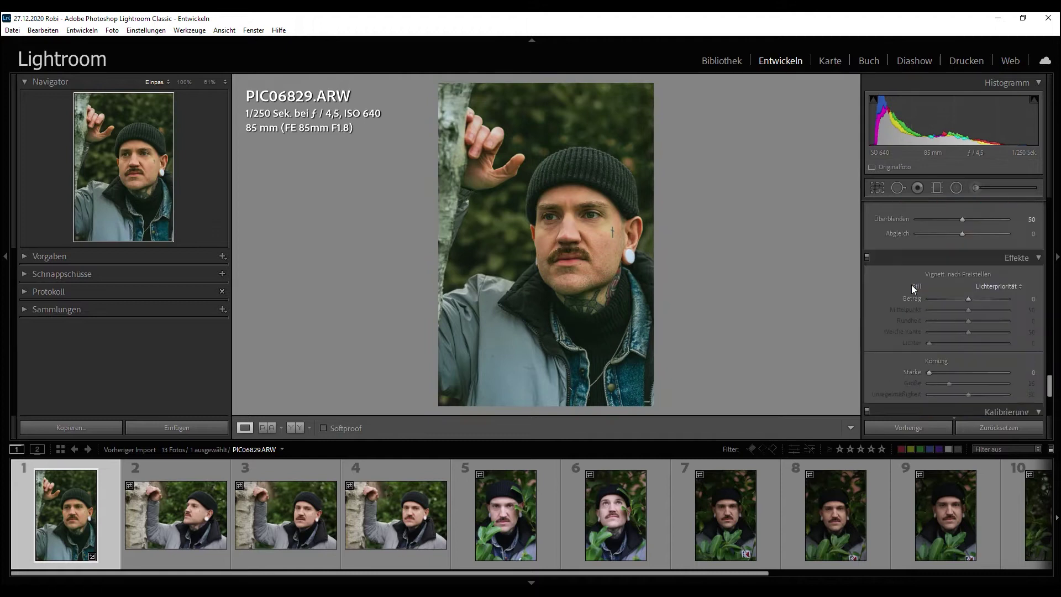
click(964, 300)
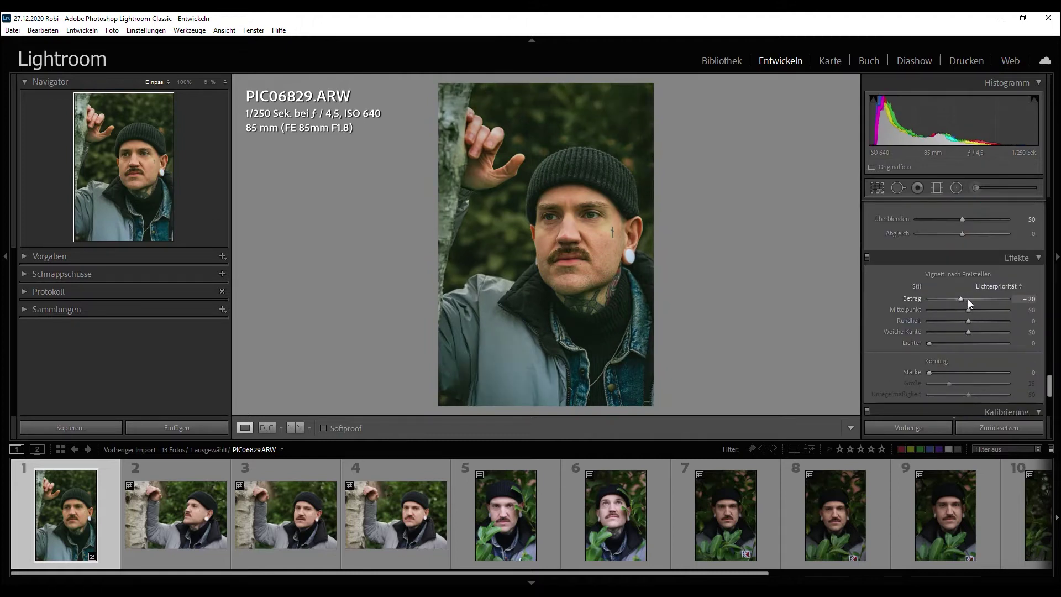
scroll(912, 310, down, 2)
click(933, 307)
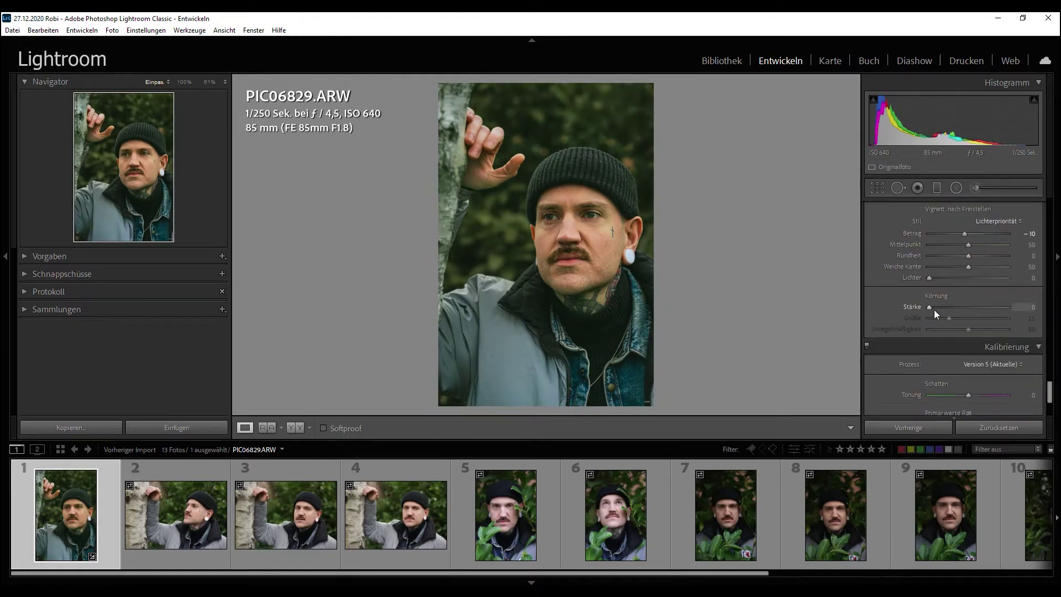
click(940, 319)
Step: Calibrate primaries to green hue +14, green saturation −34, blue saturation +44, and compare before/after
scroll(898, 280, down, 3)
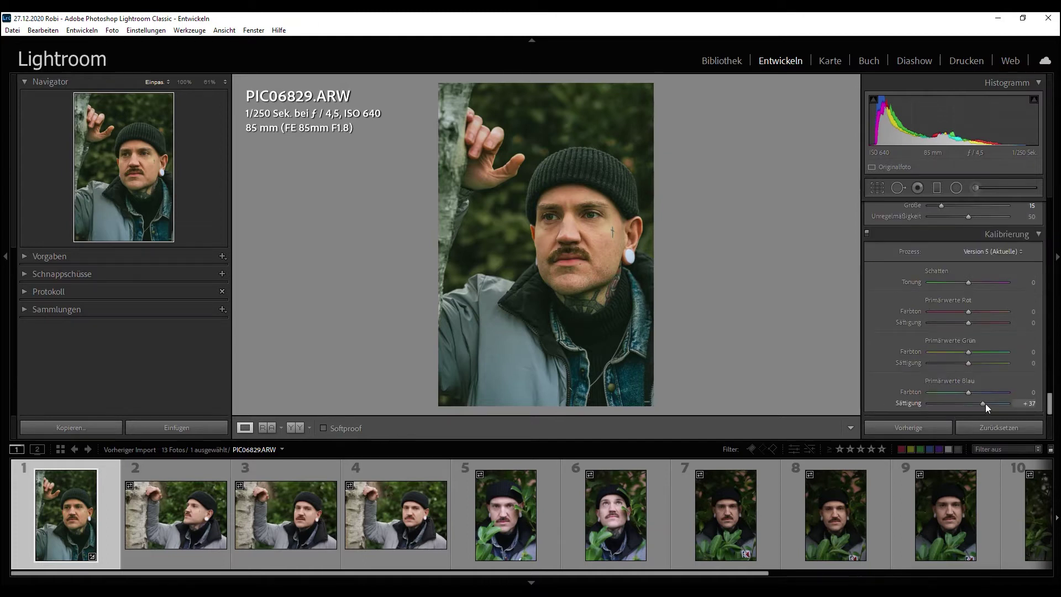
mouse_move(1013, 401)
mouse_down()
mouse_move(953, 392)
mouse_move(974, 392)
mouse_up()
mouse_move(968, 352)
mouse_down()
mouse_move(955, 352)
mouse_move(979, 363)
mouse_move(953, 363)
mouse_up()
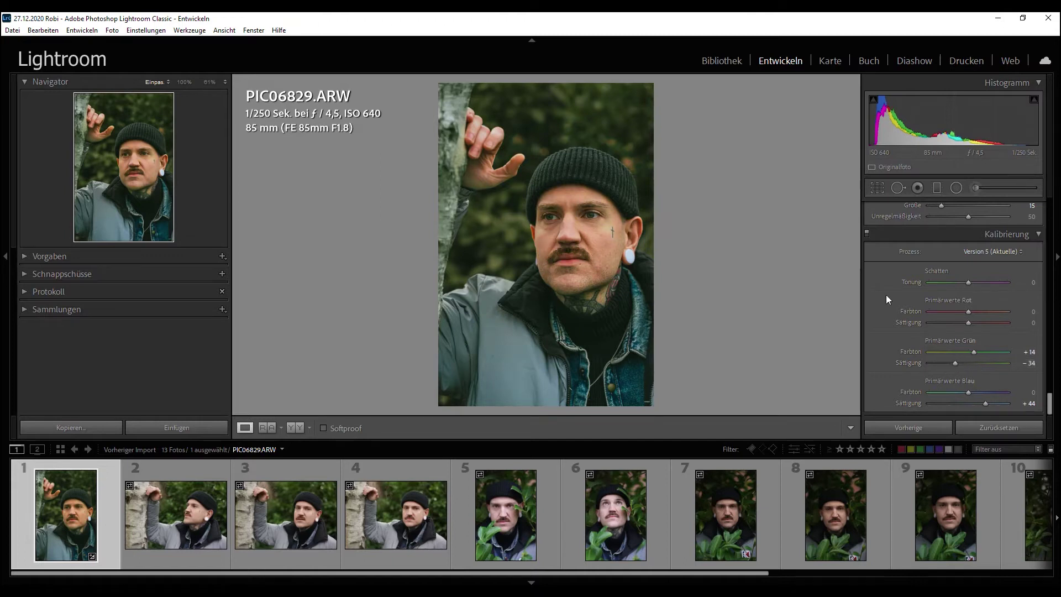
key(backslash)
key(backslash)
key(backslash)
key(backslash)
key(backslash)
key(backslash)
Step: Zoom to the eyes and brush brightening over both irises
click(575, 216)
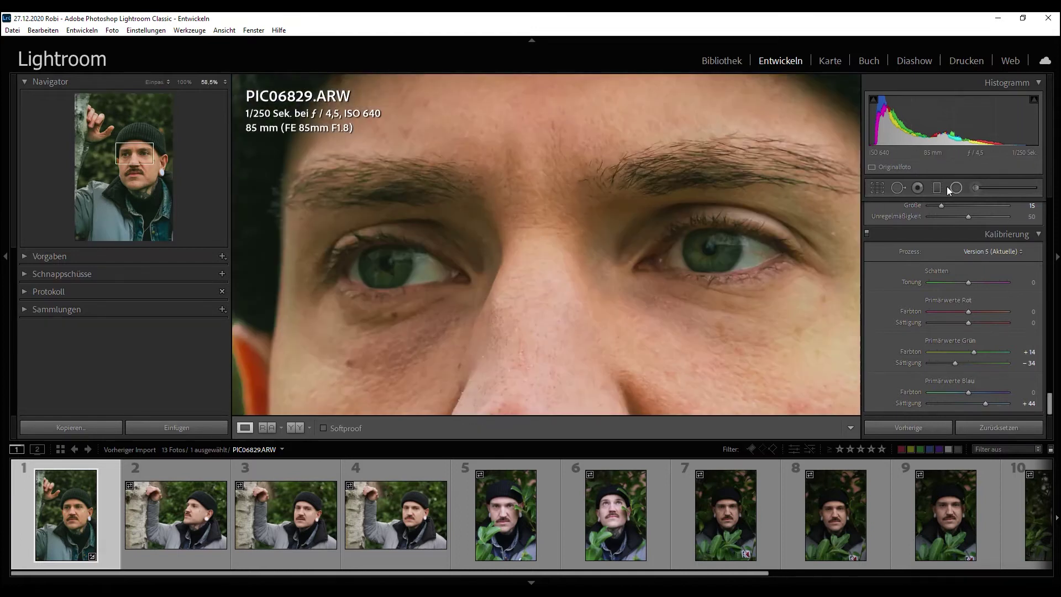
click(977, 188)
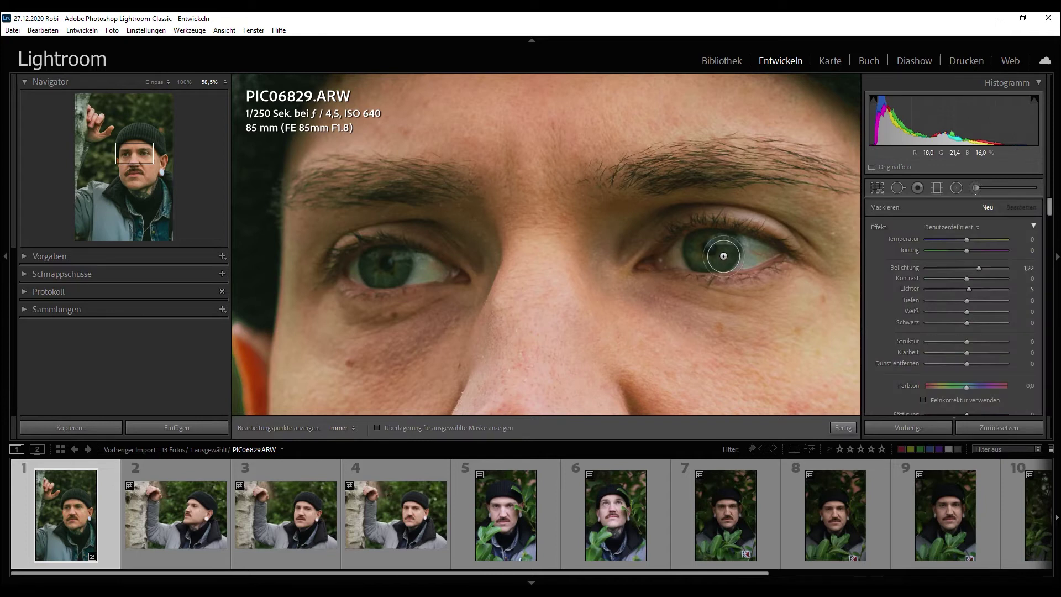
mouse_move(706, 258)
mouse_down()
mouse_move(727, 245)
mouse_move(710, 246)
mouse_up()
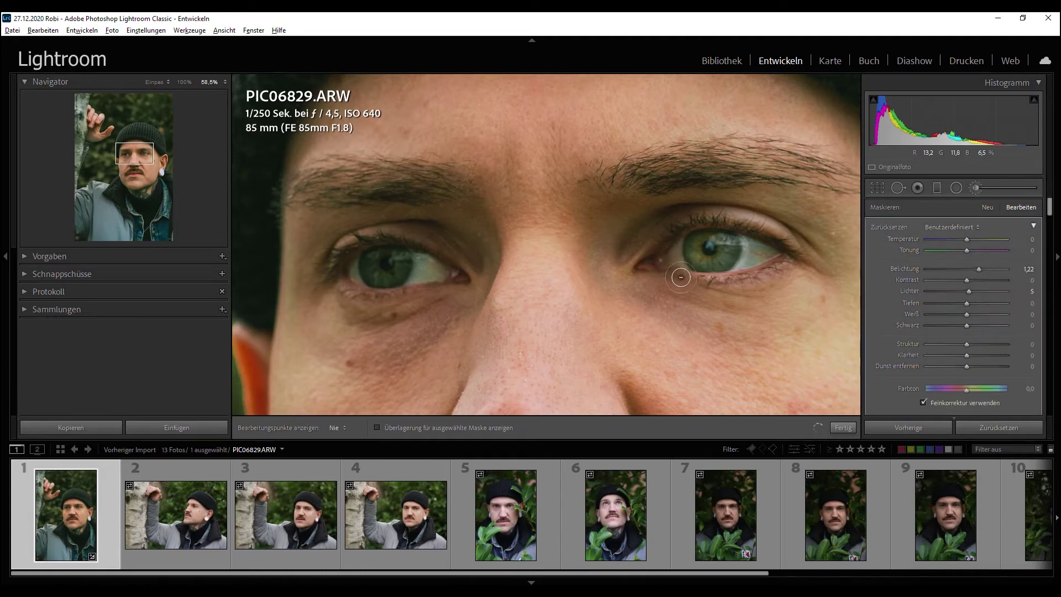
mouse_move(395, 270)
mouse_down()
mouse_move(386, 271)
mouse_move(392, 260)
mouse_up()
key(h)
drag(723, 256, 707, 248)
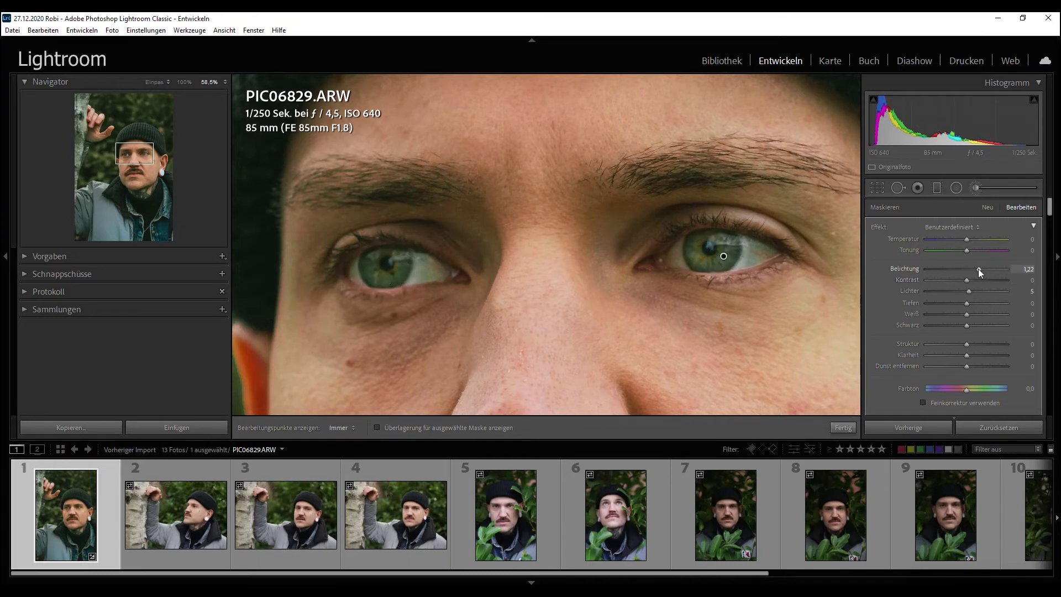
Step: Lower the brush exposure to about 0.80, finish the mask, and compare before/after
drag(978, 269, 976, 268)
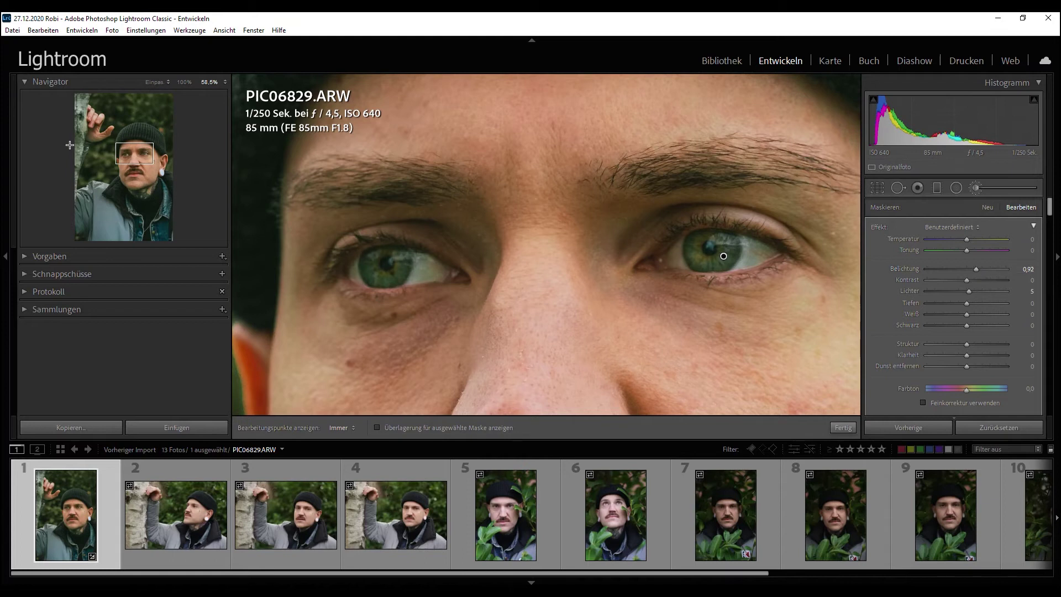
click(111, 145)
key(z)
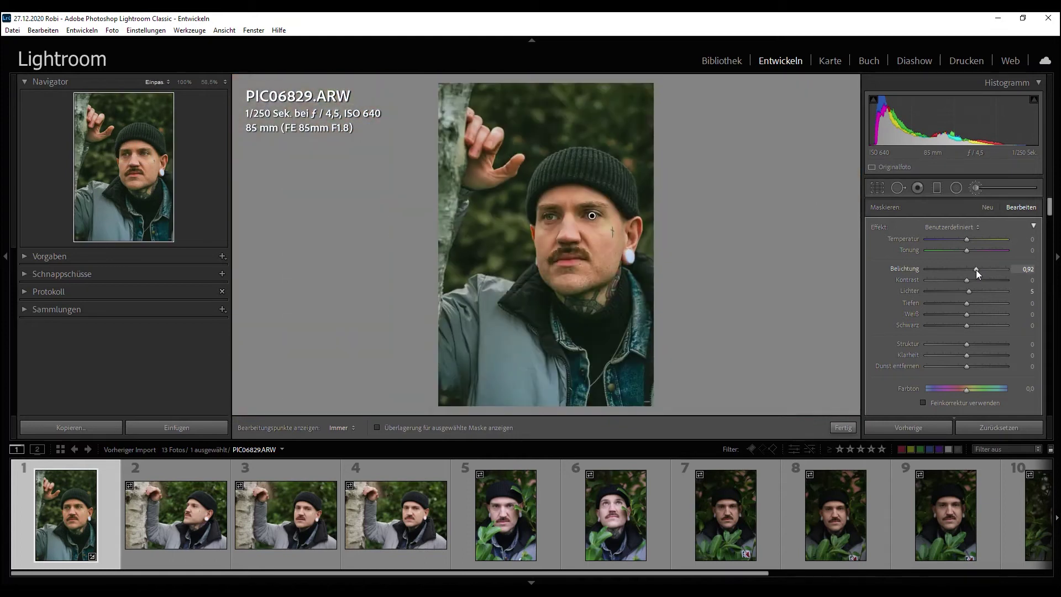
scroll(976, 270, down, 3)
click(972, 190)
key(backslash)
key(backslash)
key(backslash)
key(backslash)
key(backslash)
key(backslash)
key(backslash)
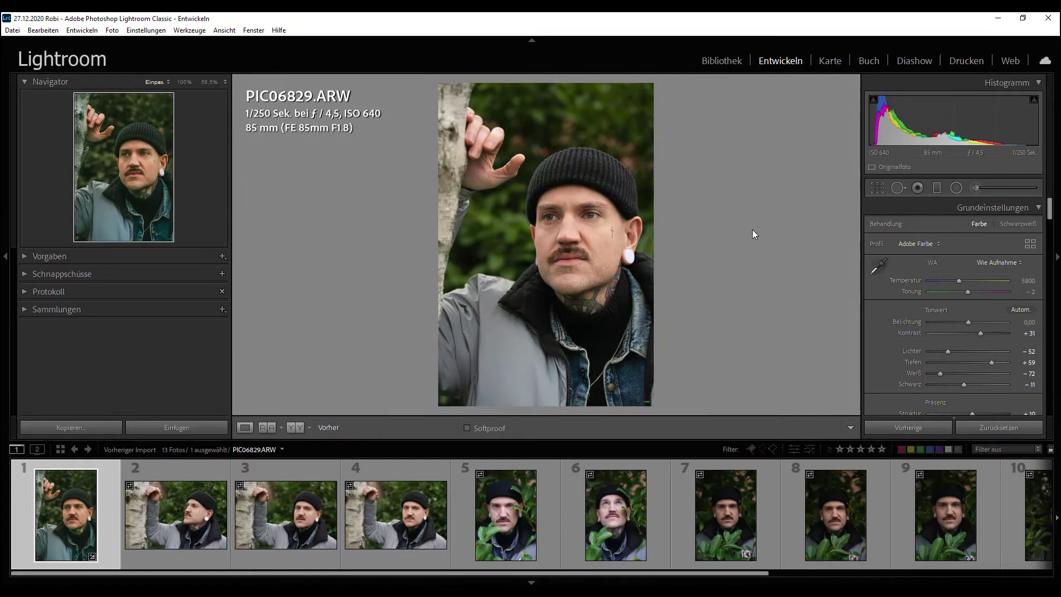
key(backslash)
Step: Sync PIC06829's develop settings to all 13 photos and view PIC06830
key(ctrl+a)
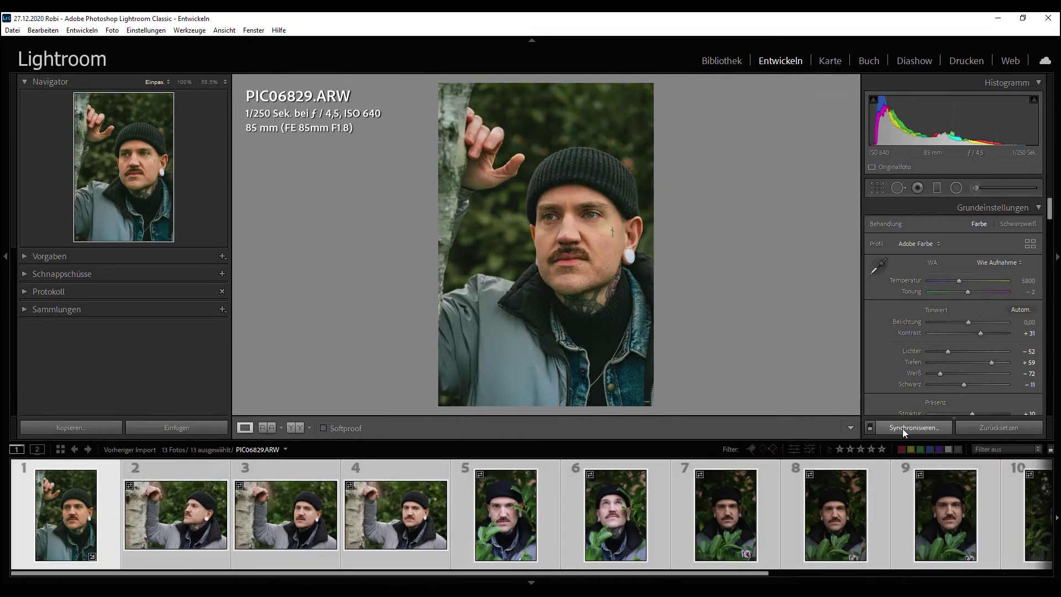
click(902, 428)
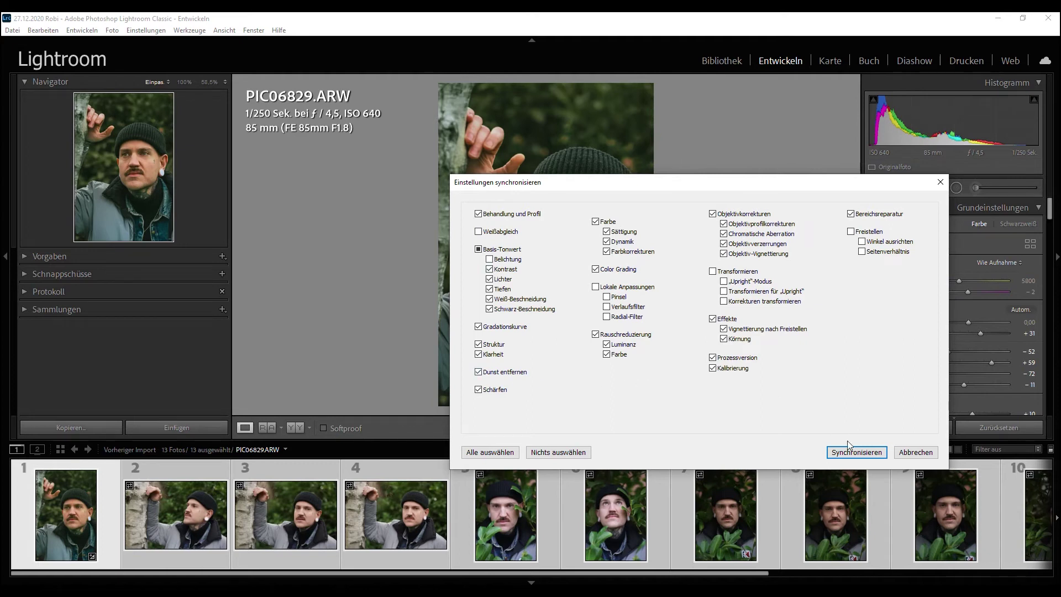
click(857, 452)
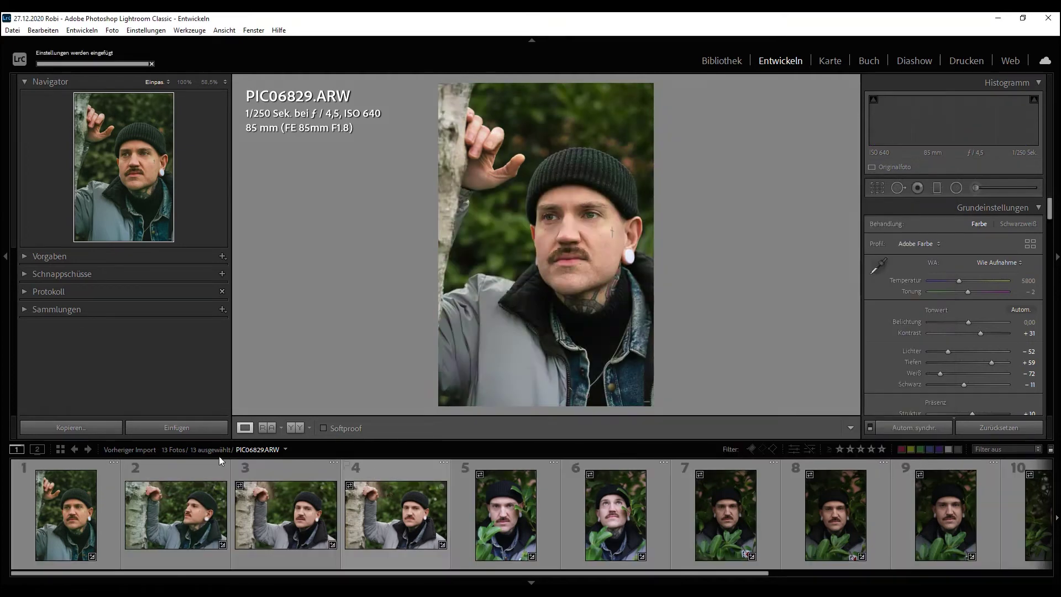
click(155, 522)
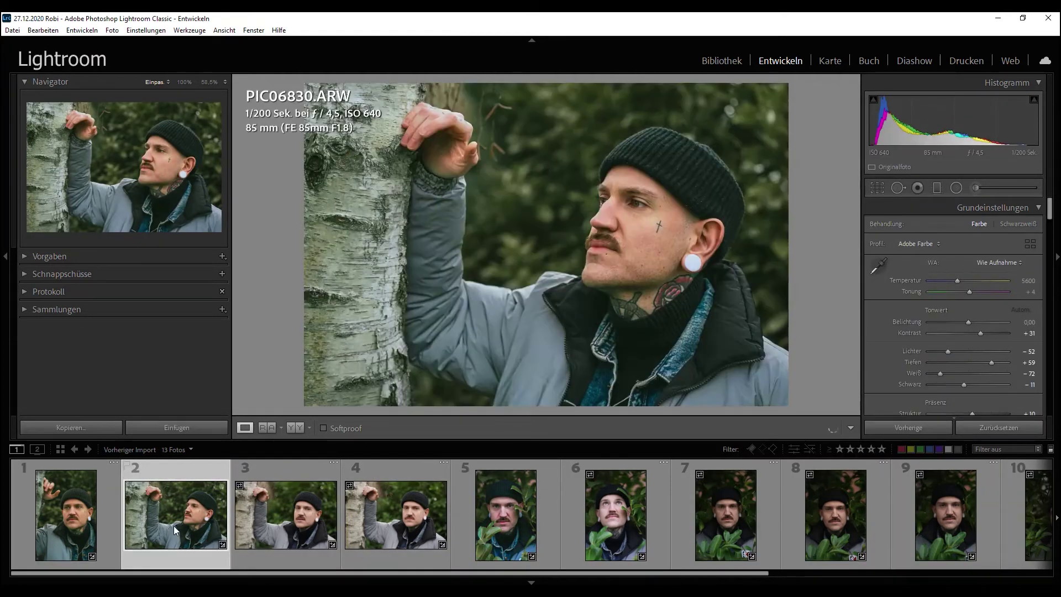
Step: Compare photo 2 and photo 3 (PIC06831) against their unedited originals
key(backslash)
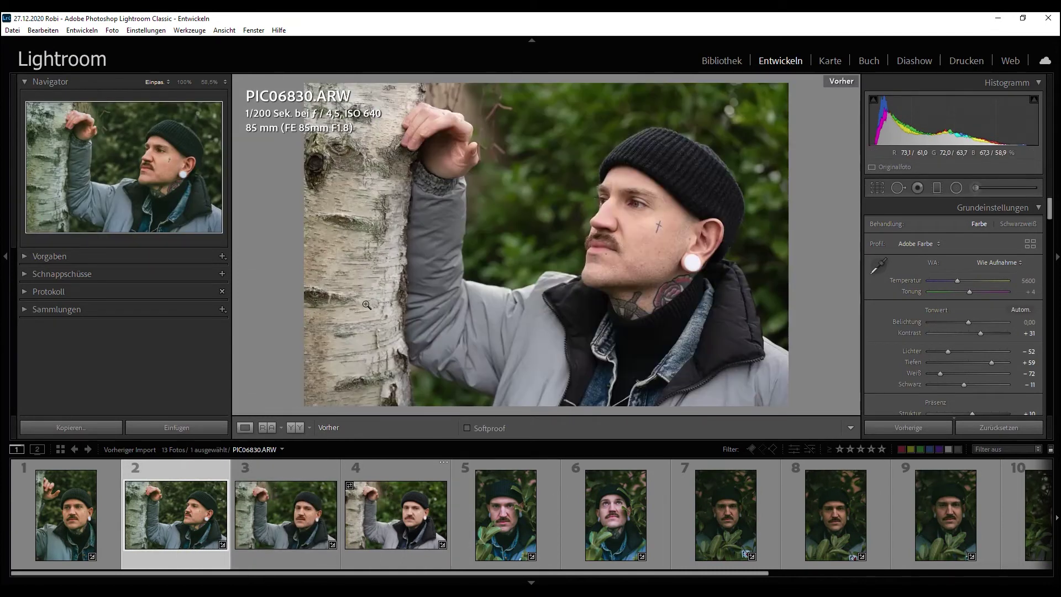
key(backslash)
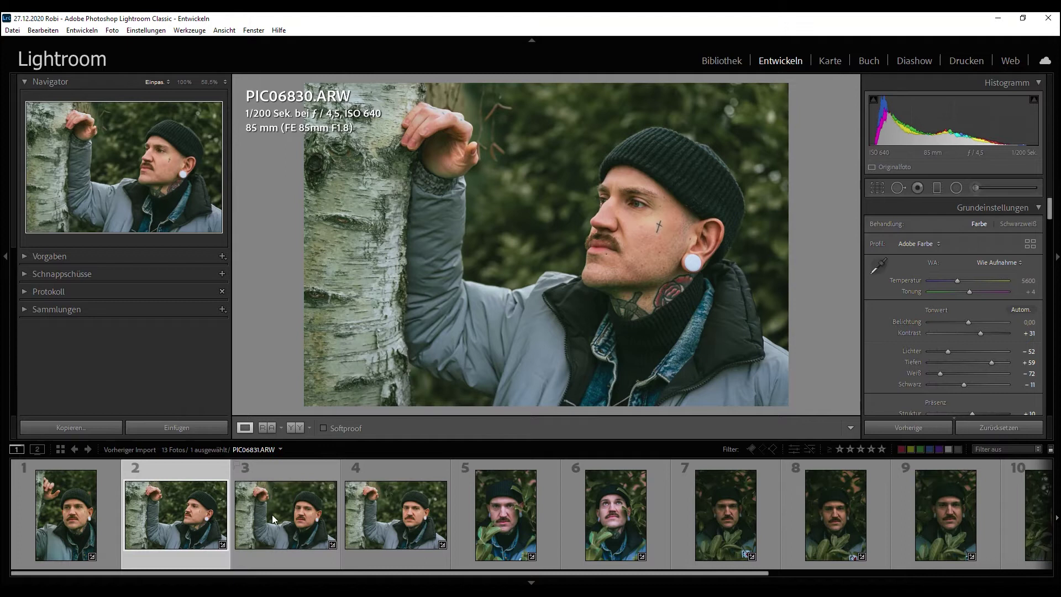
click(271, 509)
key(backslash)
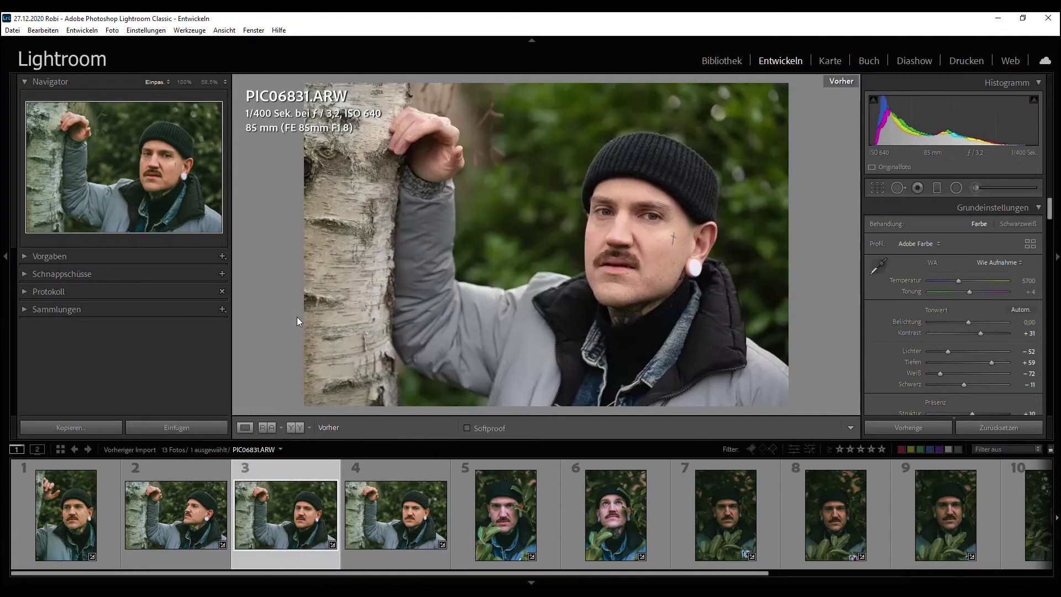
key(backslash)
key(backslash)
key(backslash)
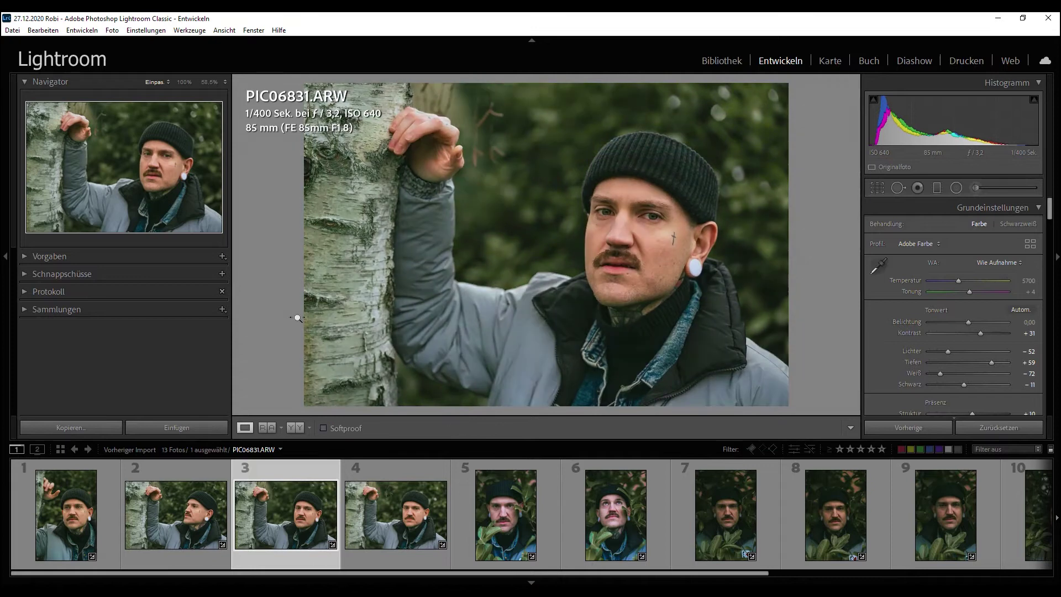
Step: Compare PIC06835 with its original, then open photo 12, PIC06850
click(492, 535)
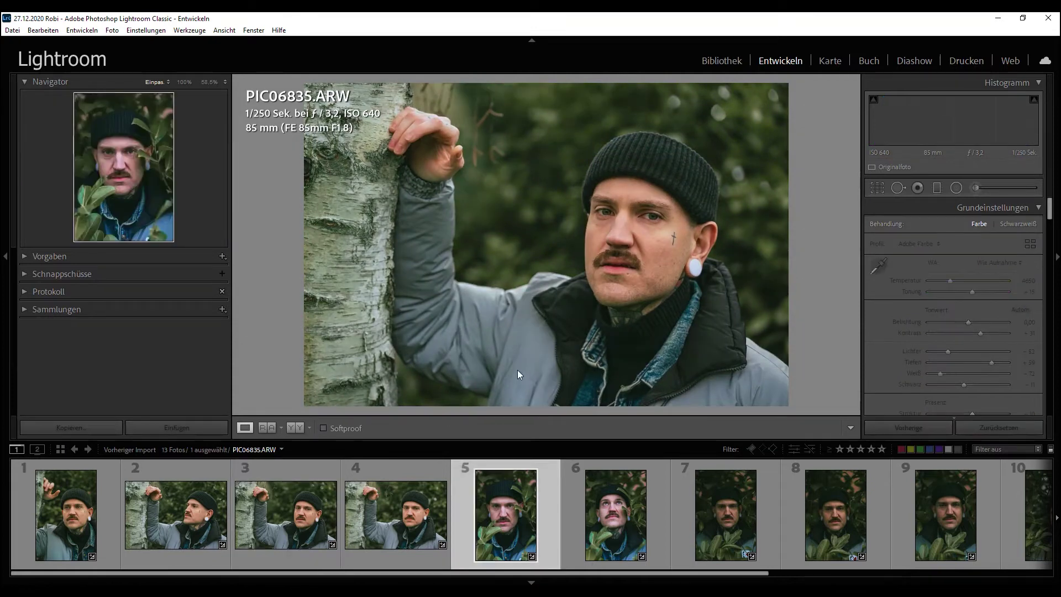
key(backslash)
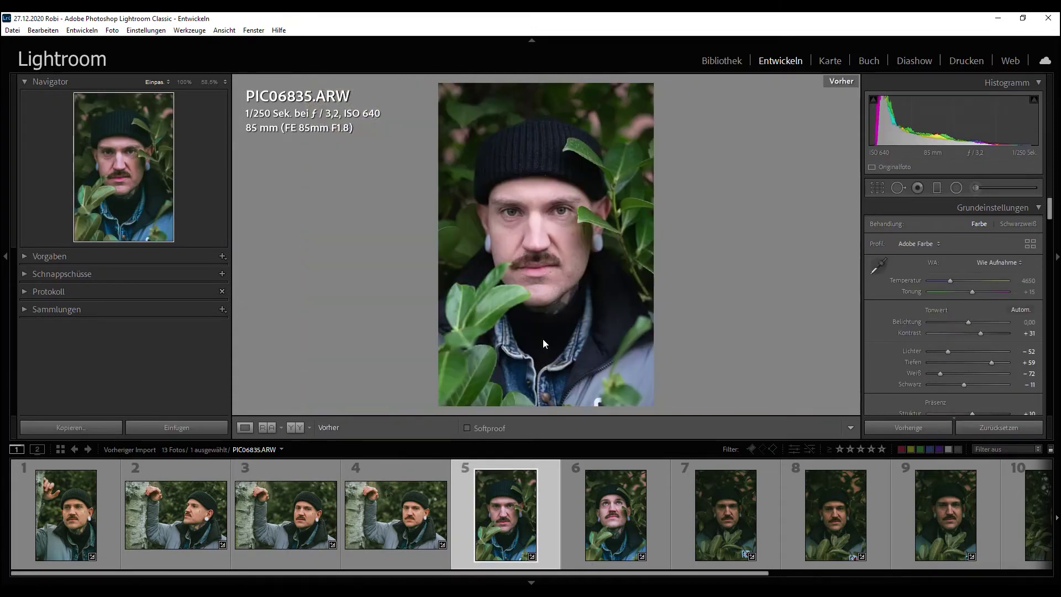
key(backslash)
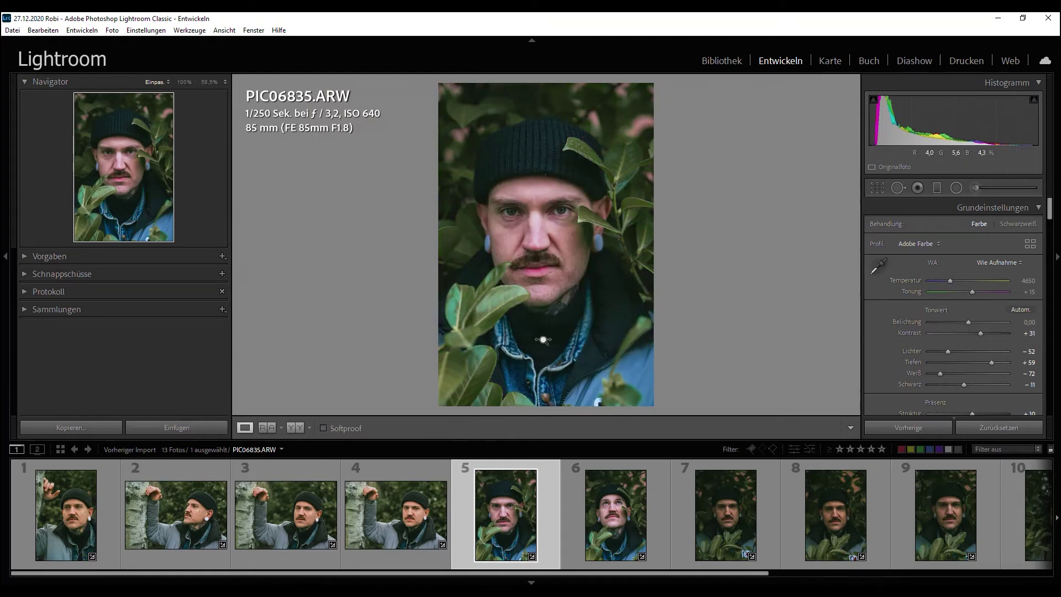
scroll(667, 532, down, 2)
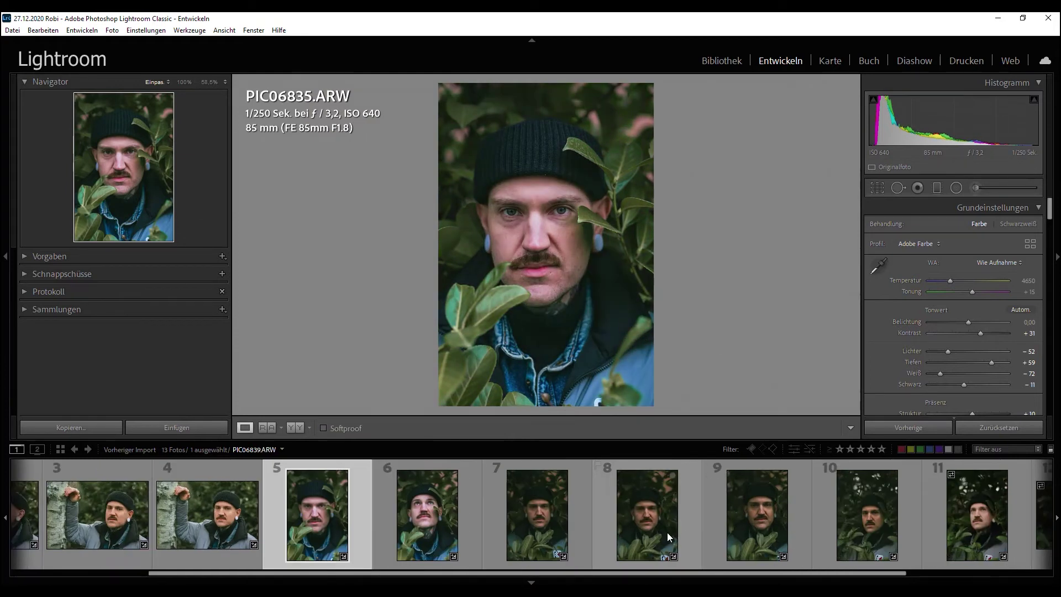
scroll(667, 527, down, 2)
click(861, 506)
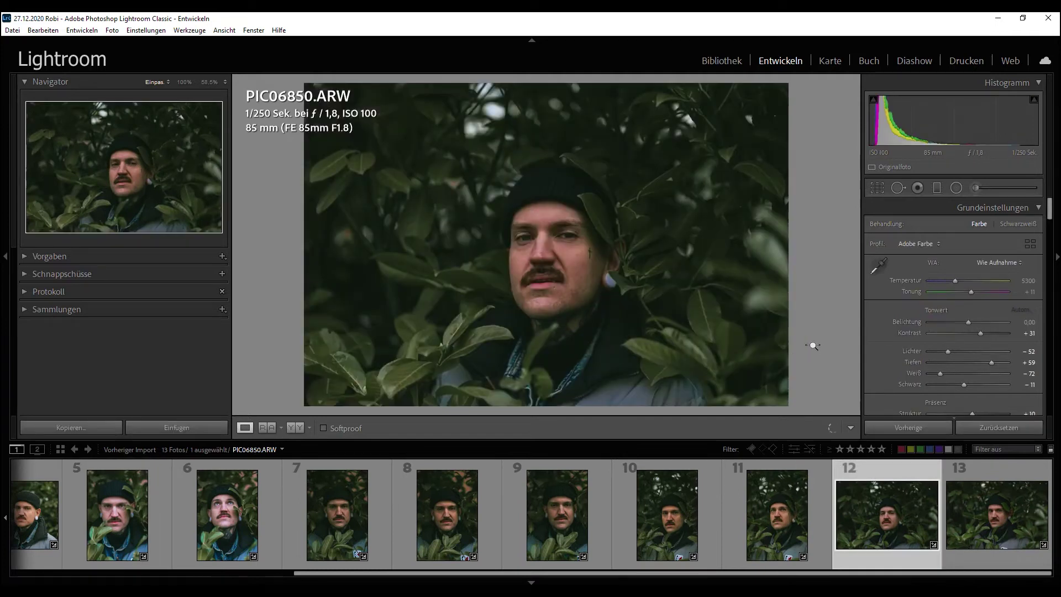
Step: Give PIC06850 exposure +0.40, shadows −41, whites −94 and blacks +31
key(backslash)
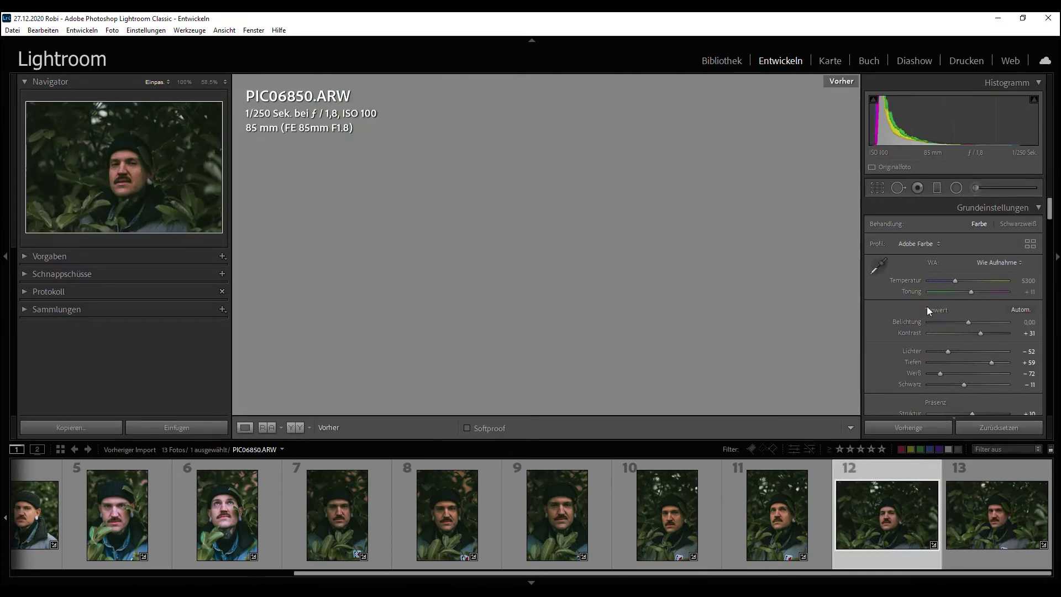
key(backslash)
drag(968, 323, 971, 323)
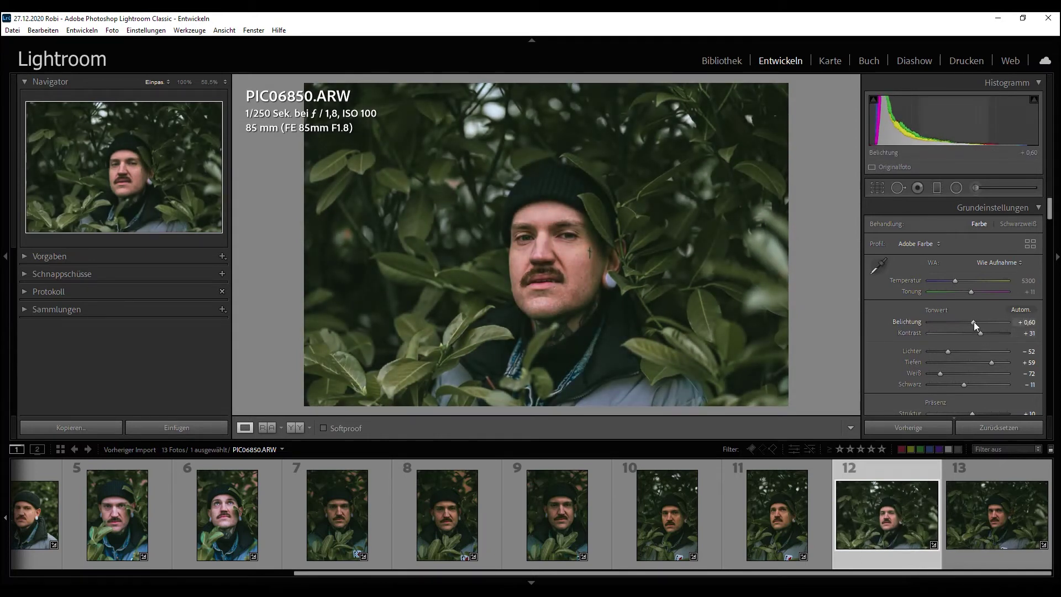
drag(974, 321, 971, 322)
scroll(919, 281, down, 2)
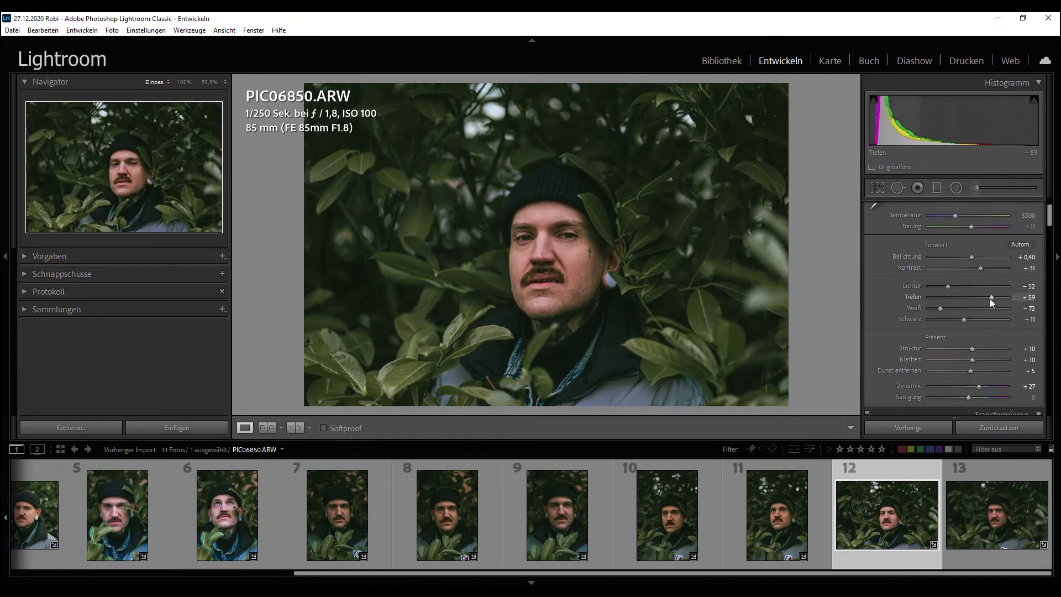
mouse_move(991, 297)
mouse_down()
mouse_move(914, 289)
mouse_move(974, 287)
mouse_move(949, 287)
mouse_move(960, 306)
mouse_move(930, 310)
mouse_move(998, 318)
mouse_move(980, 319)
mouse_up()
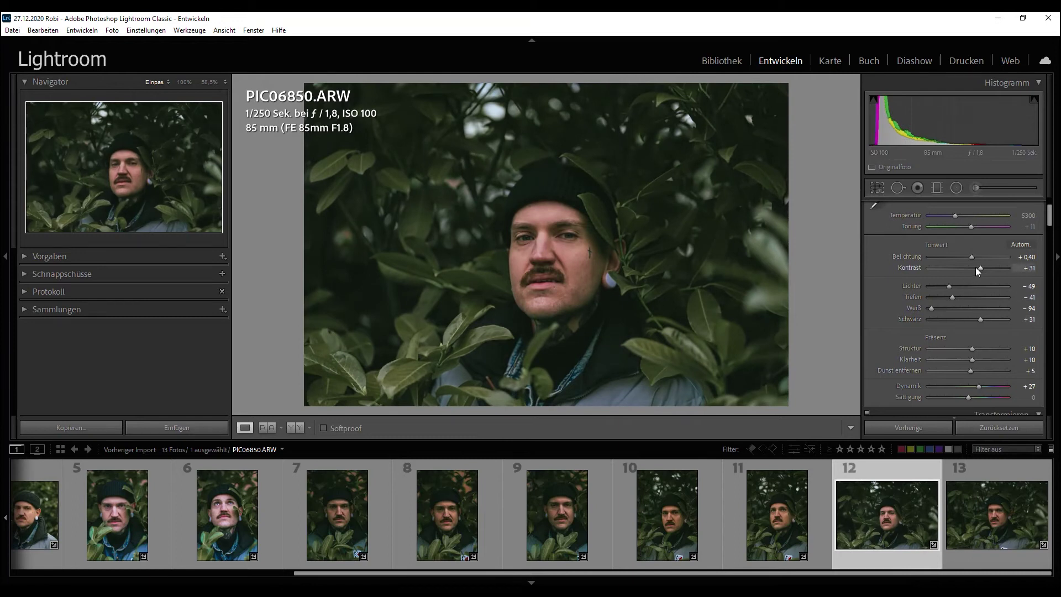
scroll(921, 323, down, 2)
Step: Set the HSL hues on PIC06850: green +100 and aqua −11
scroll(919, 323, down, 2)
scroll(919, 323, down, 2)
scroll(919, 323, down, 3)
scroll(906, 324, down, 2)
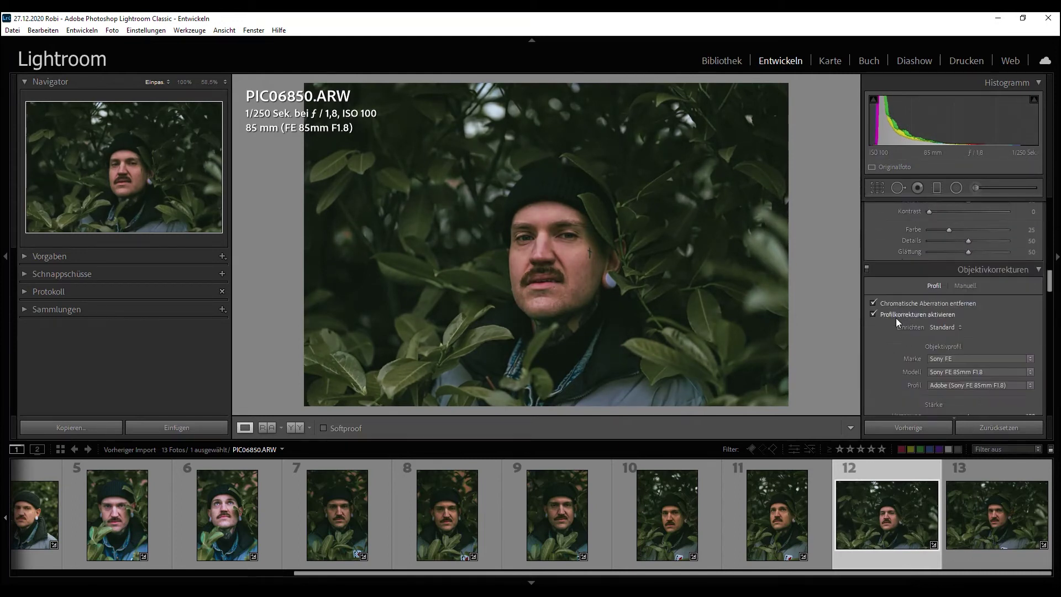
scroll(896, 317, down, 2)
scroll(897, 317, down, 3)
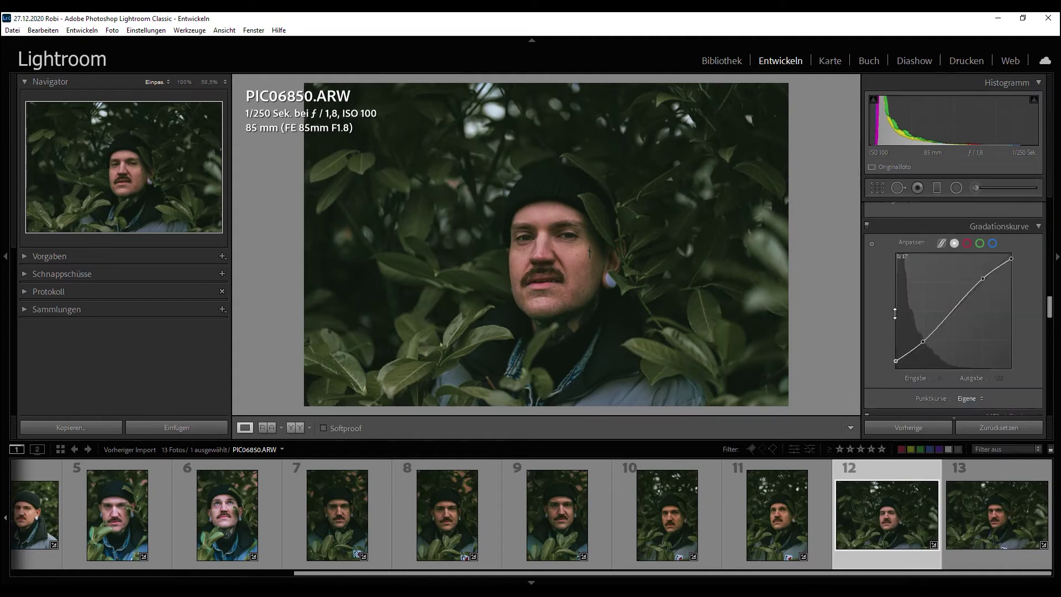
scroll(895, 314, down, 2)
scroll(885, 314, down, 4)
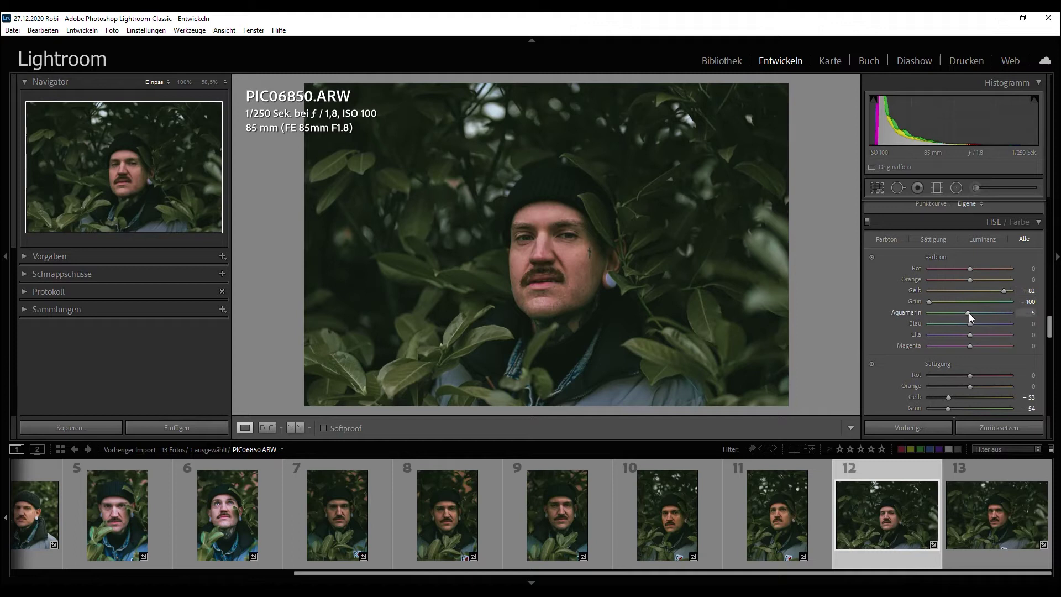
mouse_move(936, 310)
mouse_down()
mouse_move(966, 307)
mouse_move(871, 291)
mouse_up()
mouse_move(930, 301)
mouse_down()
mouse_move(912, 301)
mouse_move(1048, 298)
mouse_up()
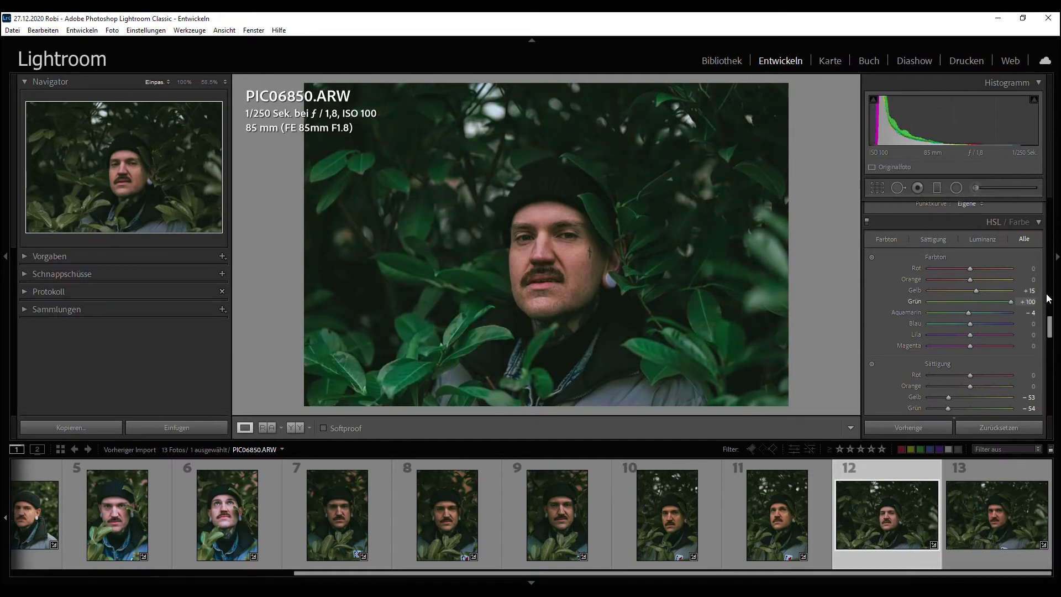
mouse_move(968, 313)
mouse_down()
mouse_move(895, 313)
mouse_move(1057, 312)
mouse_up()
mouse_move(988, 312)
mouse_down()
mouse_move(967, 307)
mouse_move(1013, 292)
mouse_up()
Step: Set yellow and green saturation to −35 and −100, and their luminance to −69 and −77
scroll(952, 320, down, 3)
mouse_move(948, 334)
mouse_down()
mouse_move(907, 333)
mouse_move(983, 333)
mouse_move(879, 340)
mouse_move(953, 343)
mouse_move(923, 346)
mouse_up()
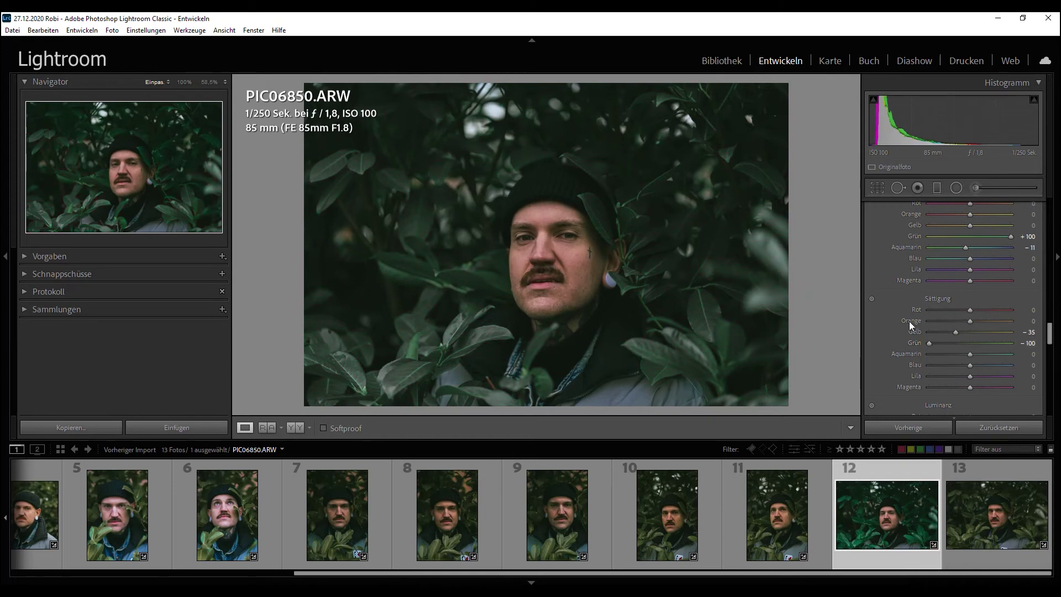
scroll(910, 321, down, 3)
mouse_move(971, 320)
mouse_down()
mouse_move(936, 323)
mouse_move(1008, 319)
mouse_move(950, 320)
mouse_move(941, 310)
mouse_move(937, 320)
mouse_up()
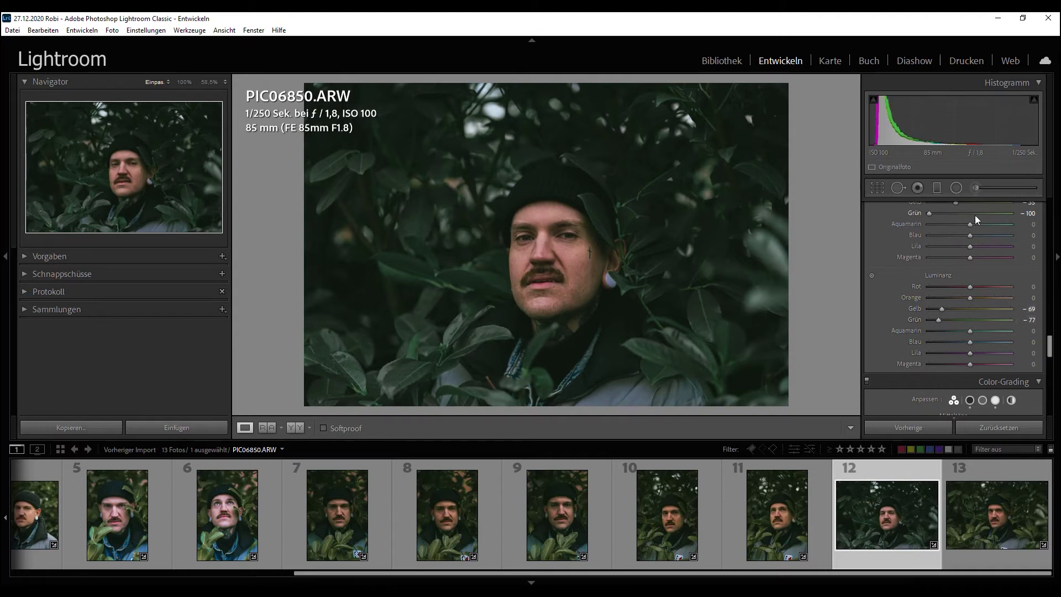
click(990, 194)
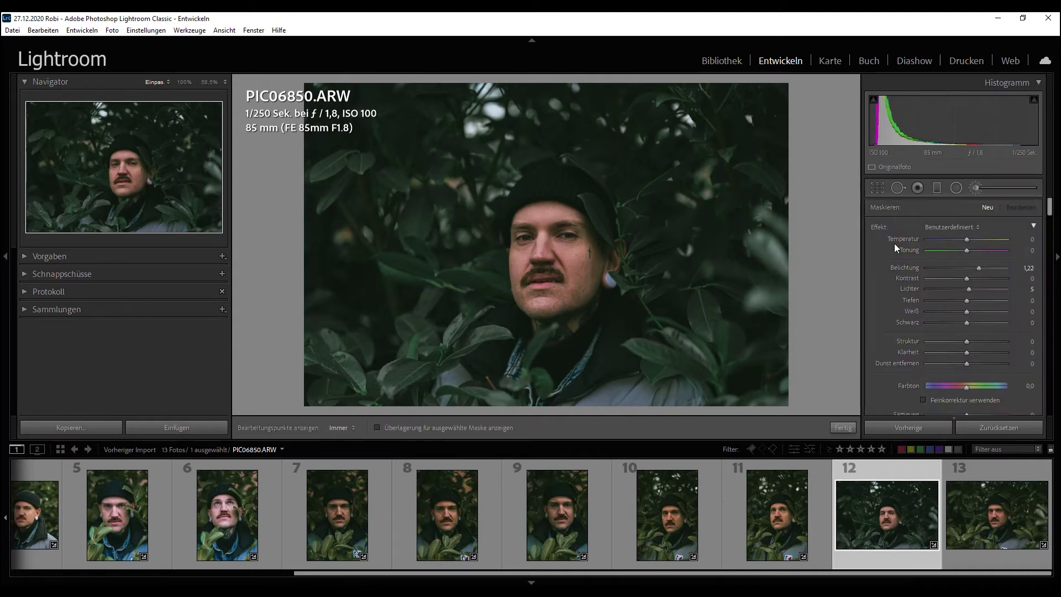
Step: Paint a +0.70 exposure brush over PIC06850's foliage and face, then finish brushing
double_click(880, 226)
drag(966, 267, 968, 268)
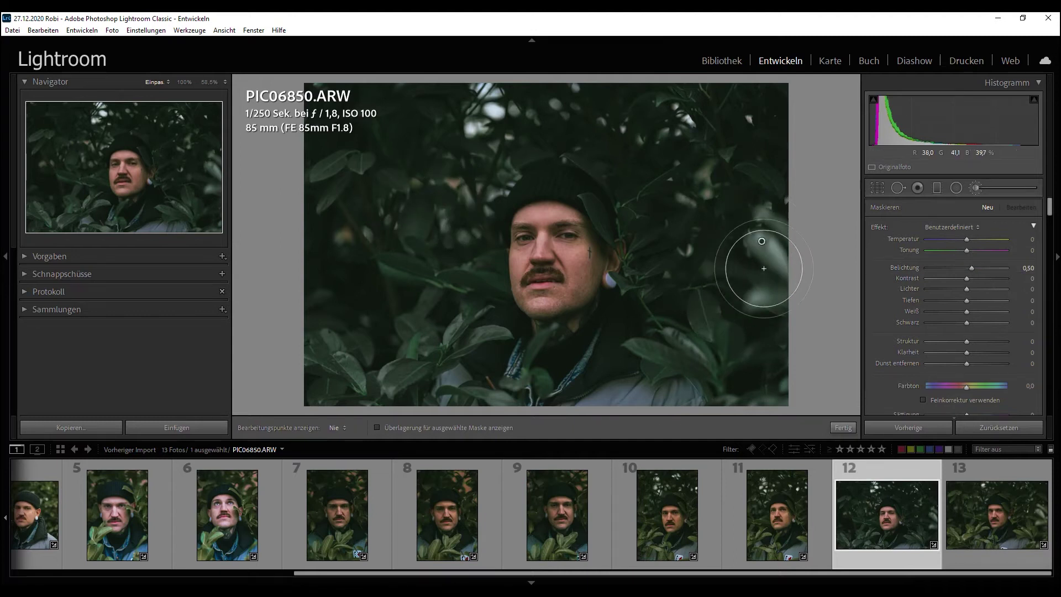
drag(739, 307, 450, 379)
key(h)
key(h)
drag(393, 145, 482, 161)
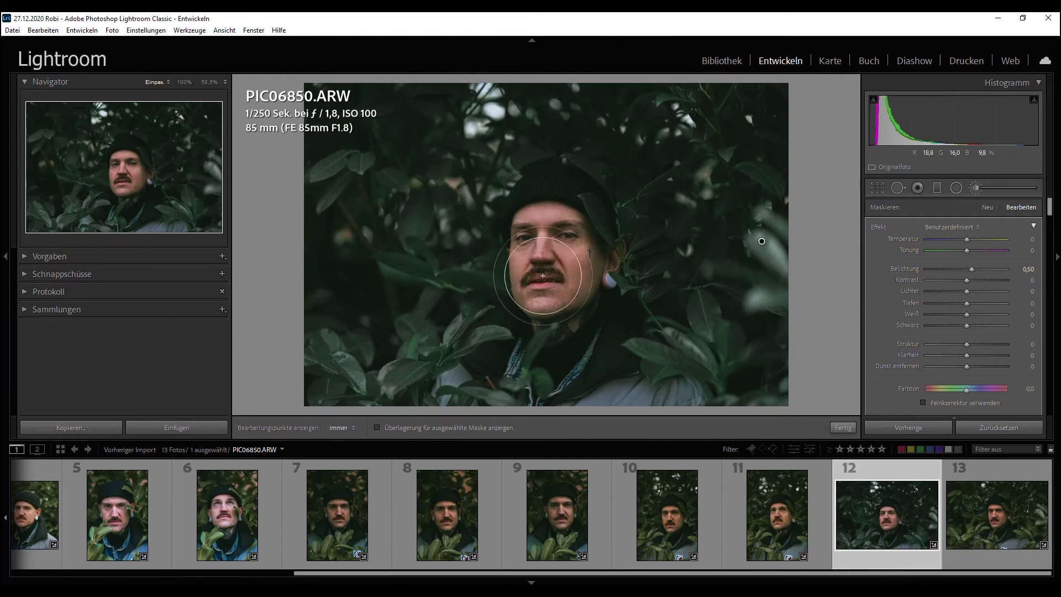
key(h)
drag(576, 287, 547, 299)
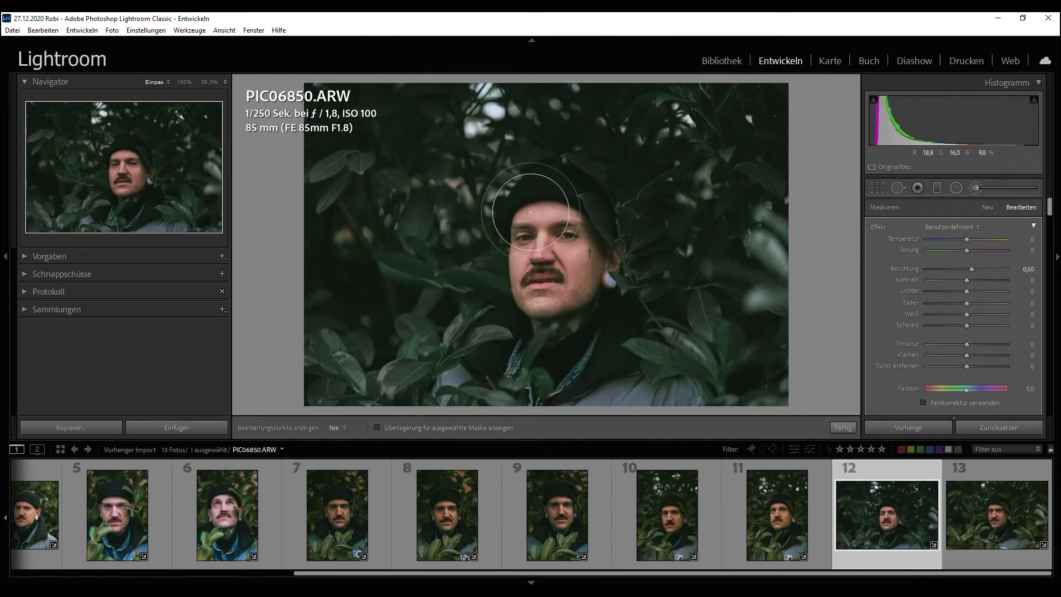
key(h)
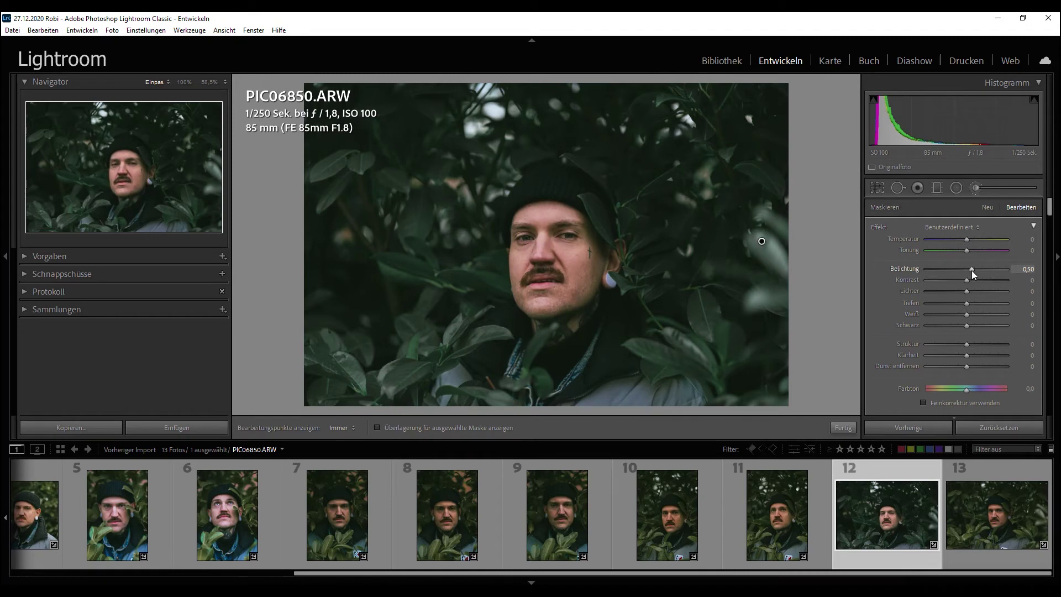
scroll(972, 271, up, 2)
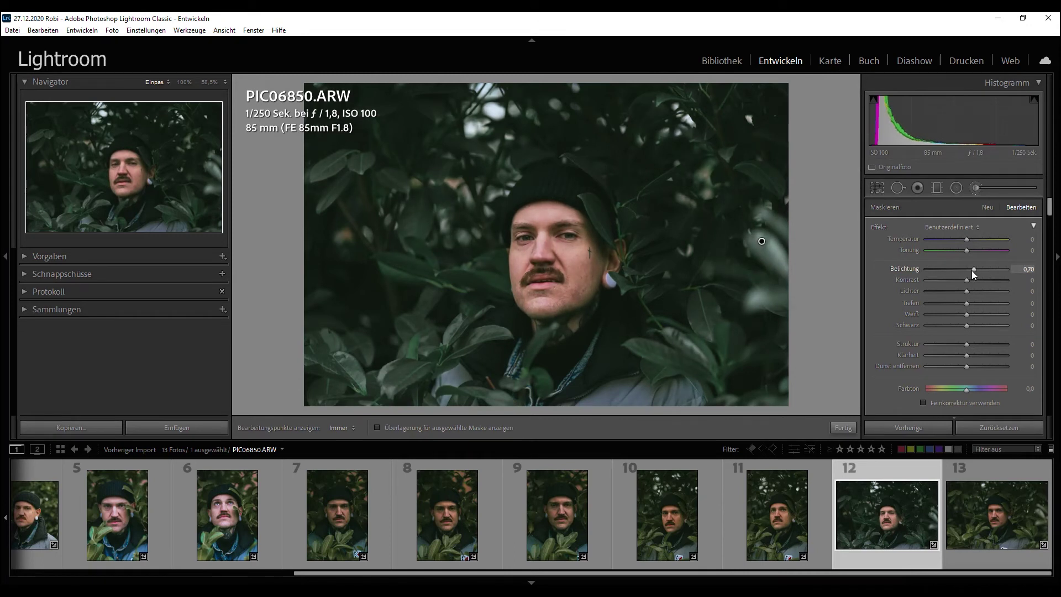
click(975, 187)
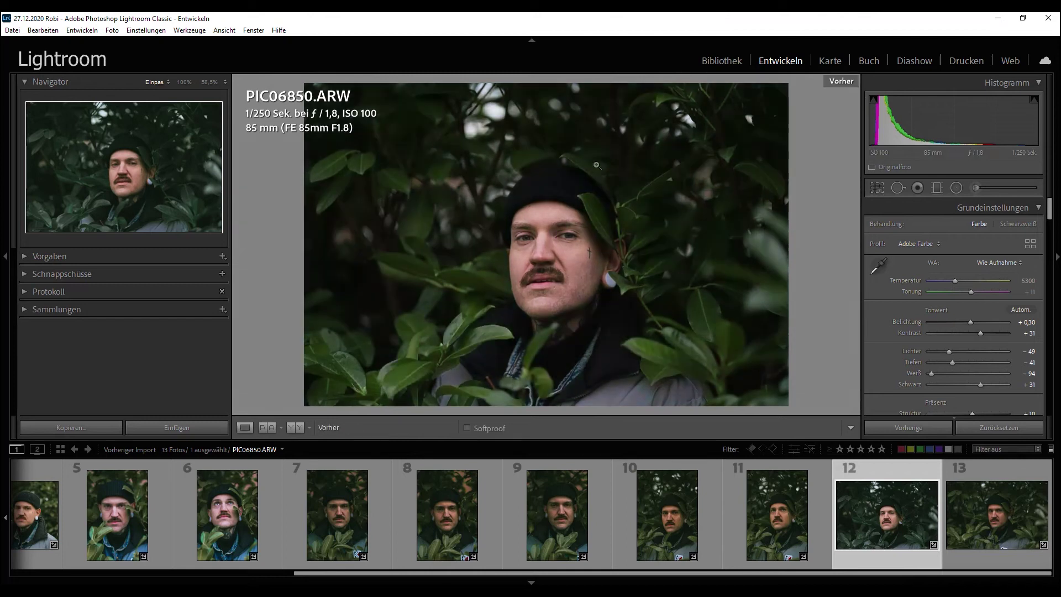
Step: Sync PIC06850's develop settings onto photo 13
ctrl+click(978, 498)
click(917, 427)
click(855, 452)
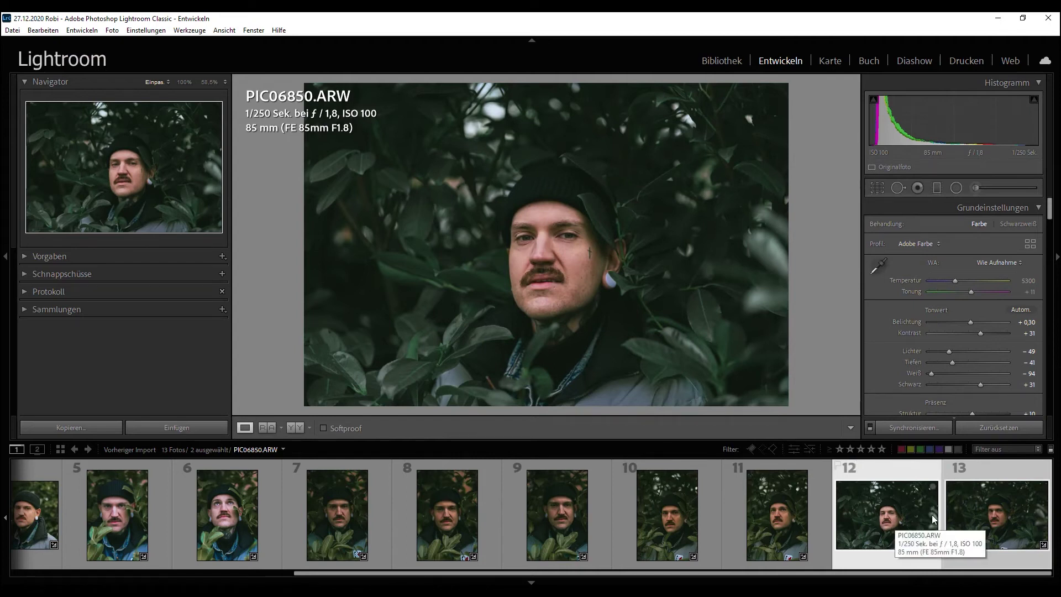
Step: Sync the same settings onto photos 5–12, then clear the selection
click(906, 517)
scroll(653, 500, up, 1)
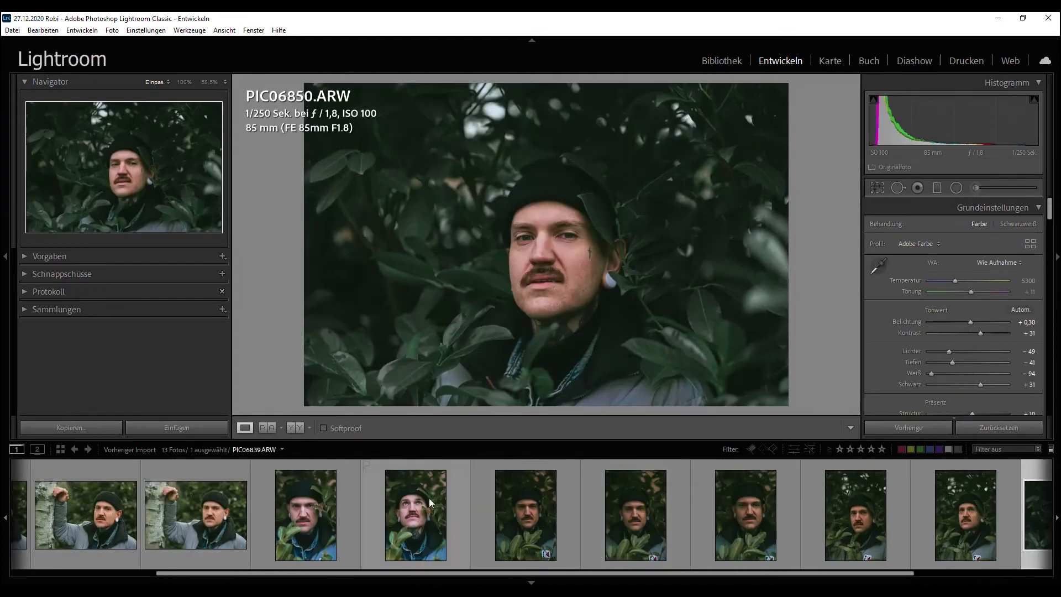
shift+click(324, 493)
click(910, 427)
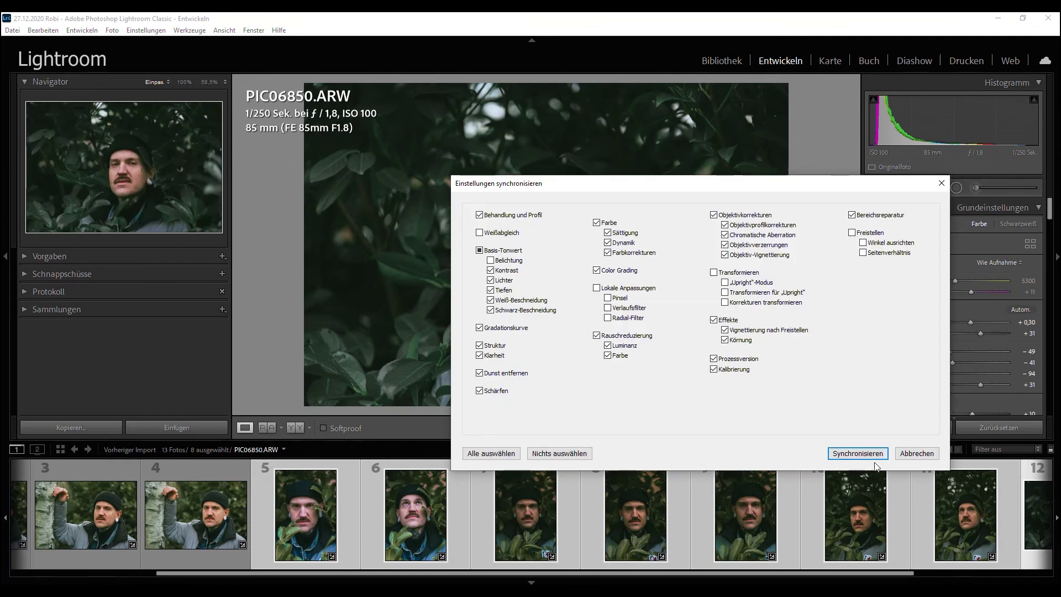
click(857, 452)
click(296, 505)
key(ctrl+d)
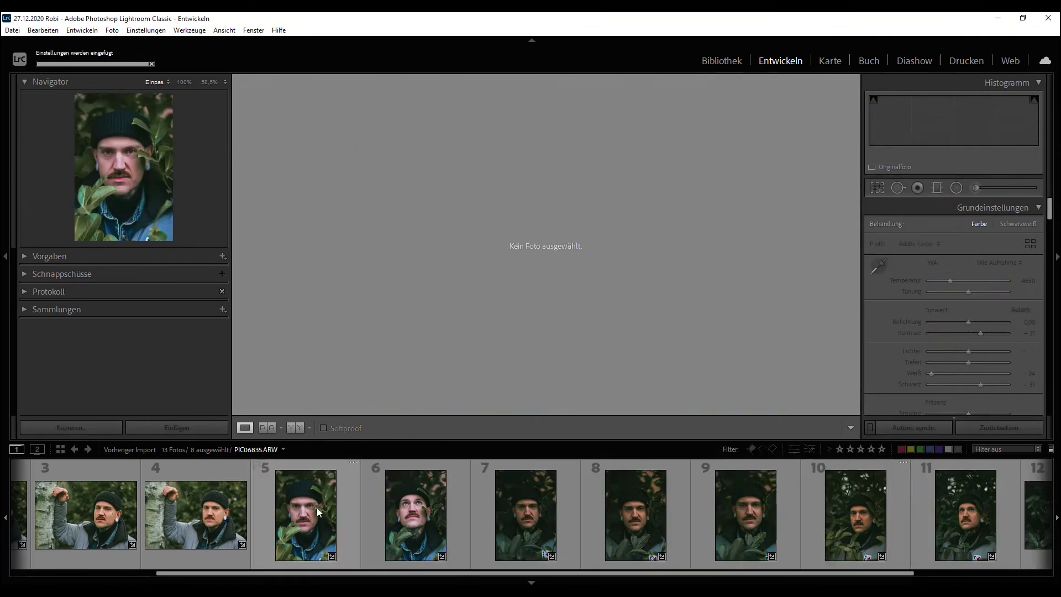
Step: Review the synced look on photos 5 and 6, then compare PIC06839 with its original
click(467, 499)
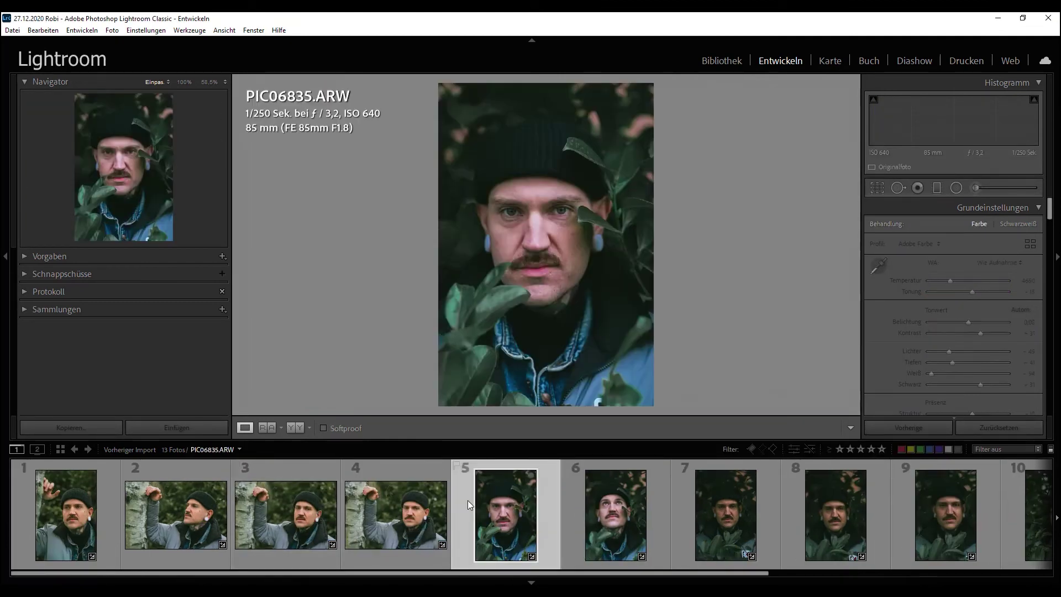
click(585, 493)
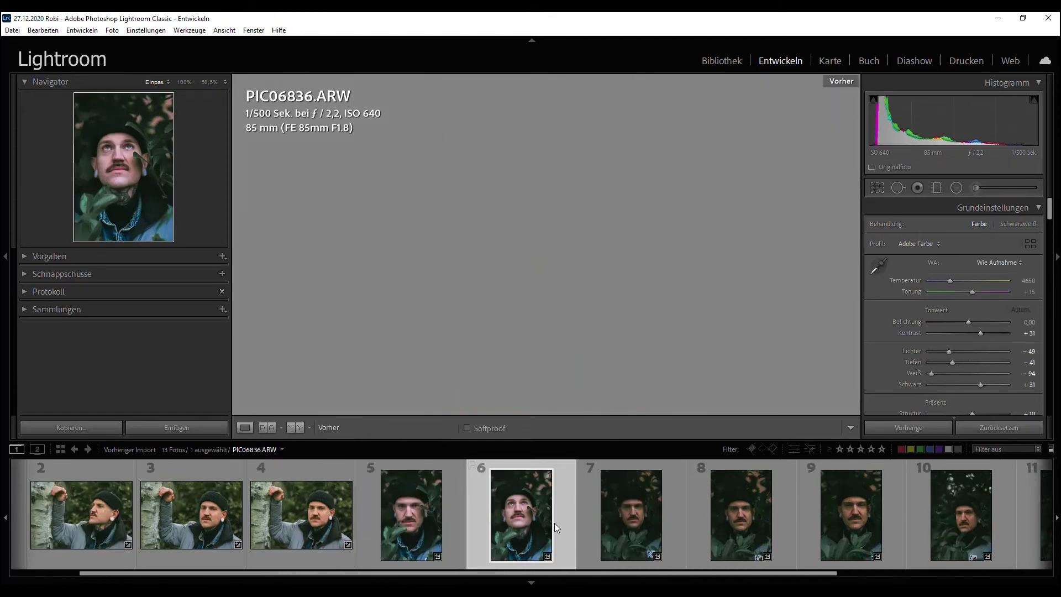
click(620, 516)
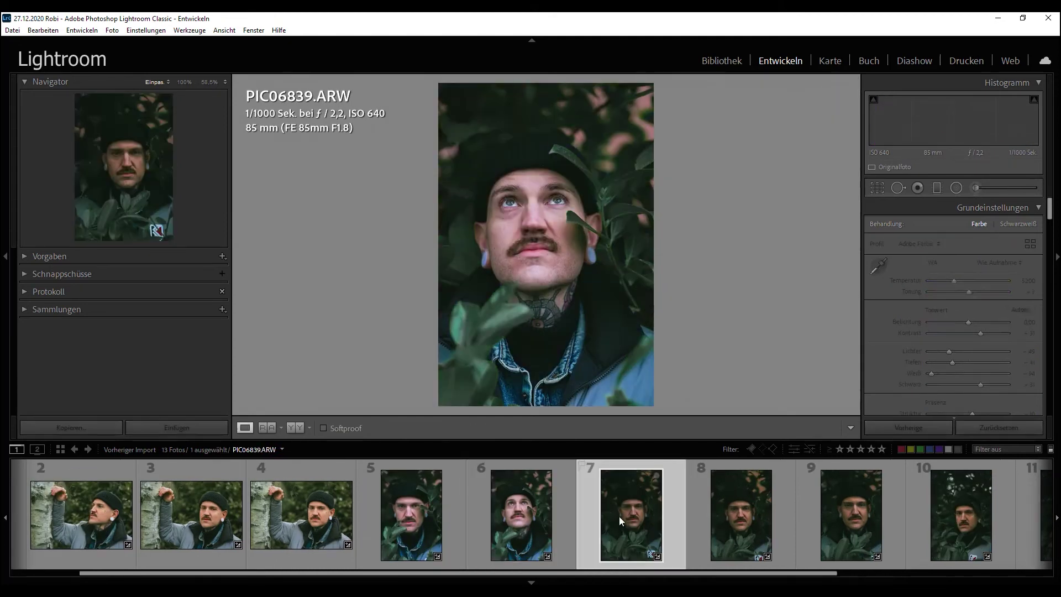
key(backslash)
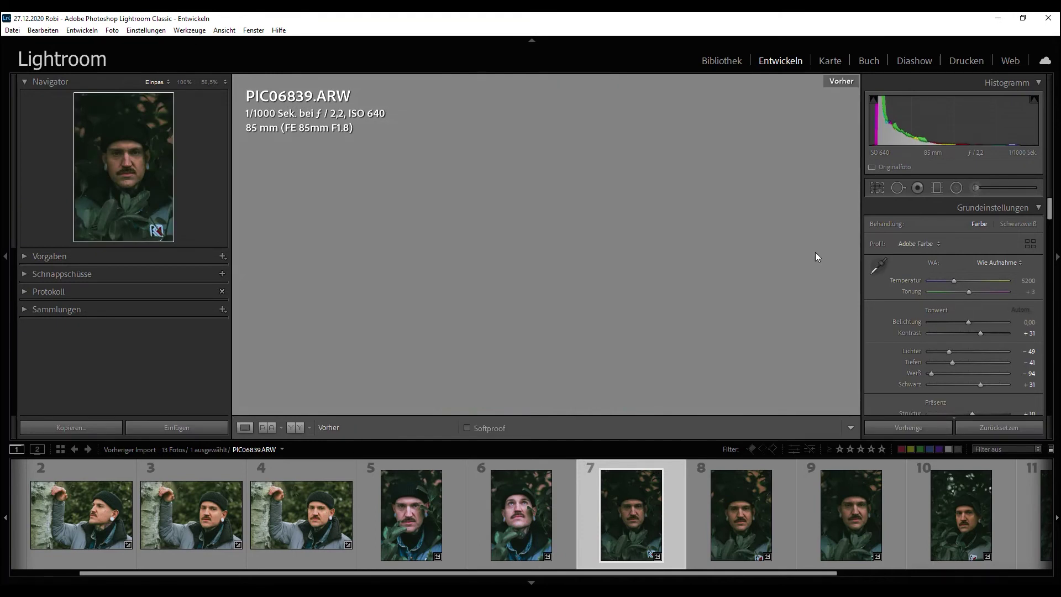
key(backslash)
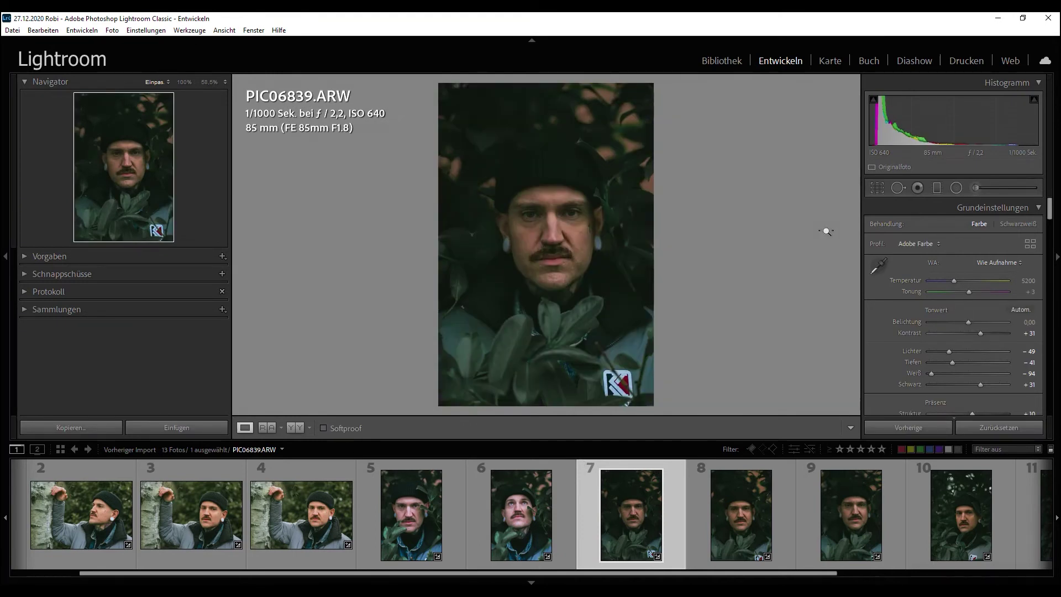
key(backslash)
key(backslash)
click(974, 187)
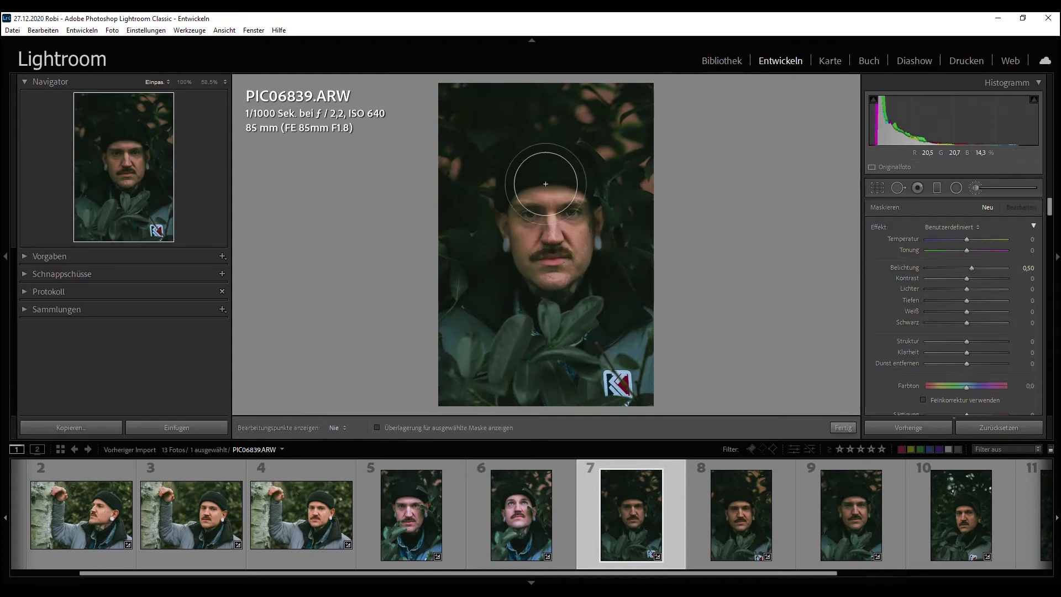
Step: Brush +0.50 exposure over the man's face in photos 7, 8 and 9, then select photo 10
mouse_move(572, 280)
mouse_down()
mouse_move(486, 237)
mouse_move(568, 166)
mouse_move(492, 296)
mouse_up()
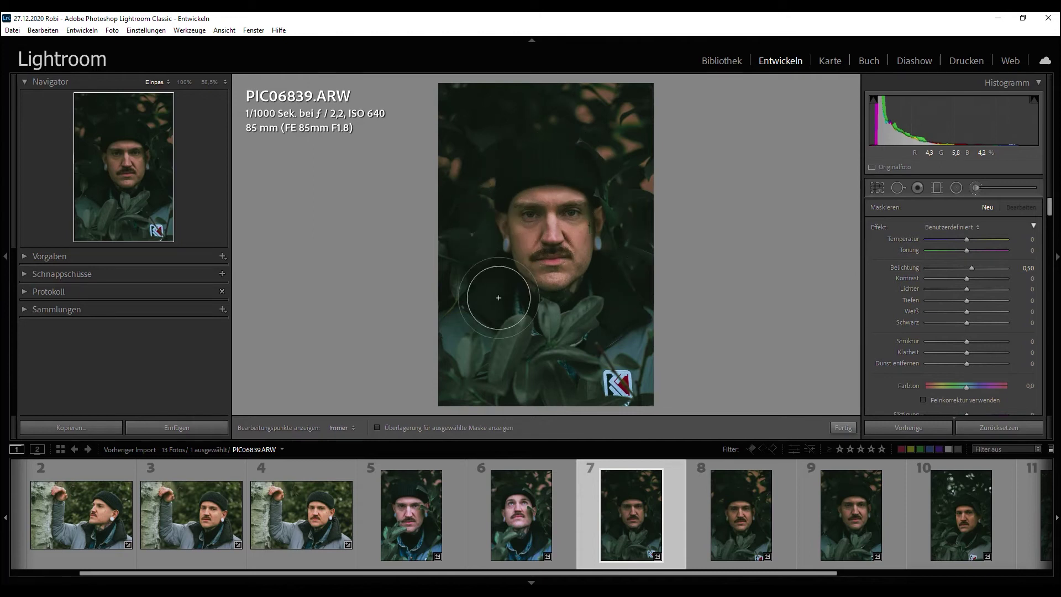
click(729, 514)
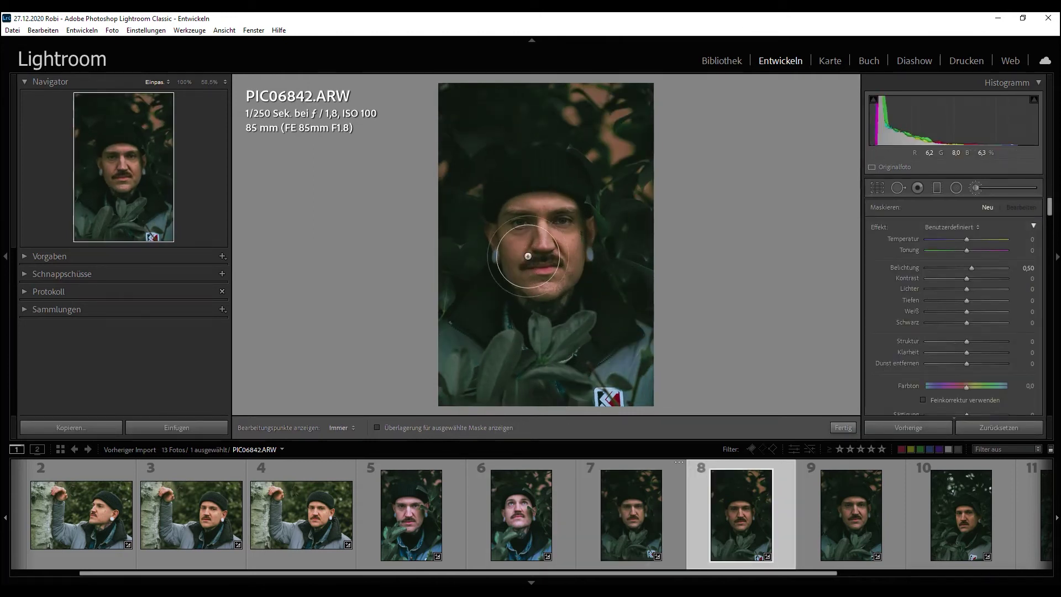
mouse_move(568, 251)
mouse_down()
mouse_move(568, 284)
mouse_move(547, 308)
mouse_up()
key(h)
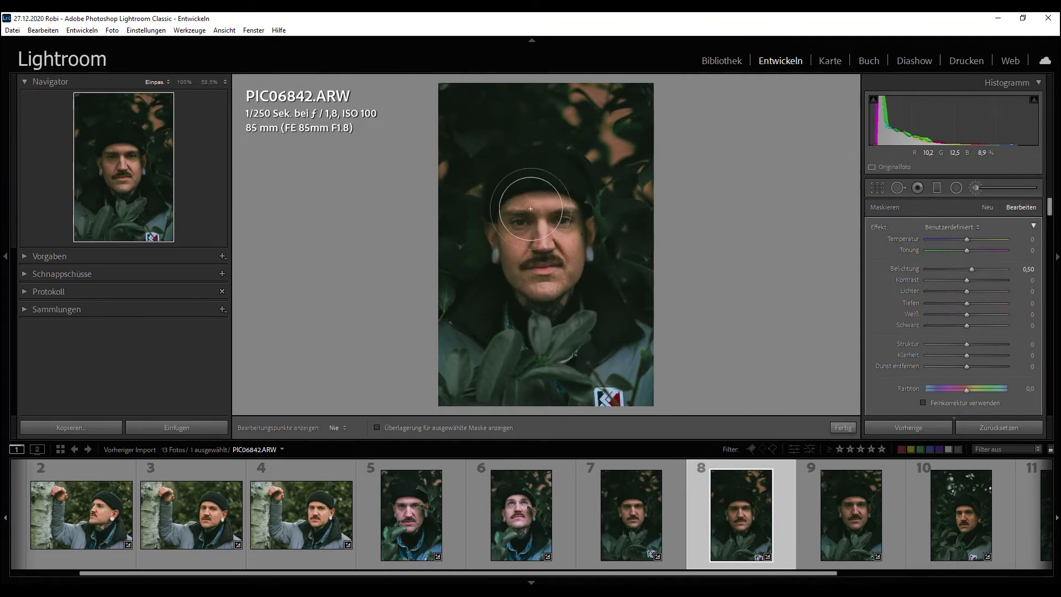
key(backslash)
key(backslash)
key(backslash)
key(backslash)
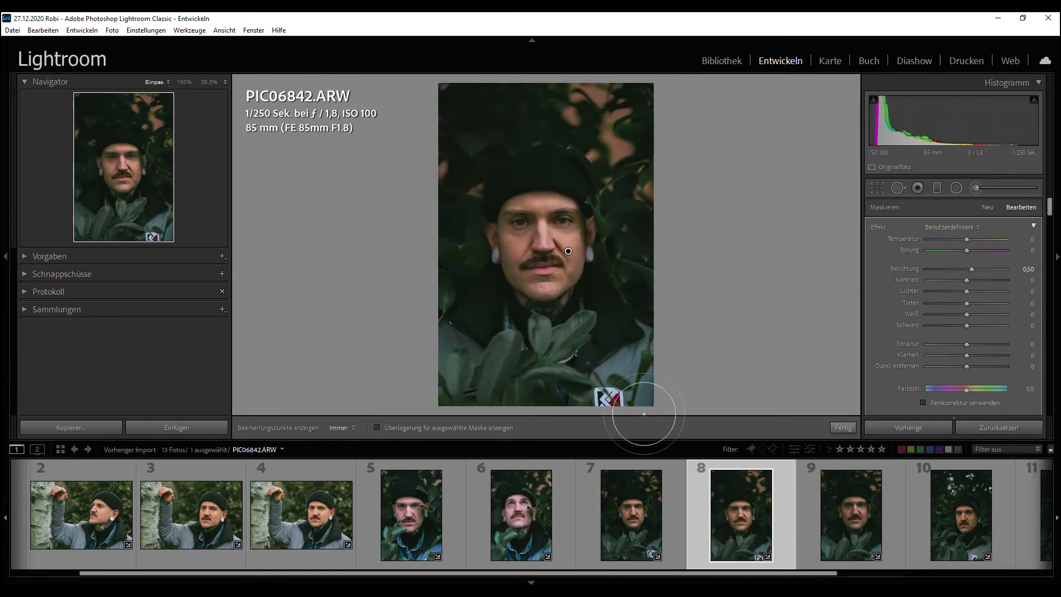
click(760, 520)
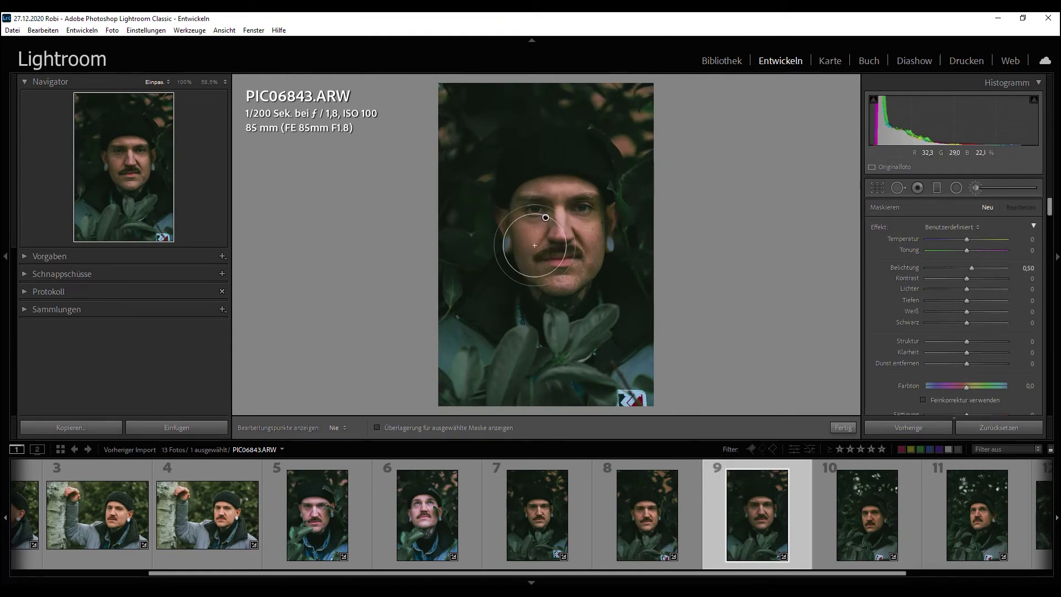
drag(538, 231, 542, 200)
key(h)
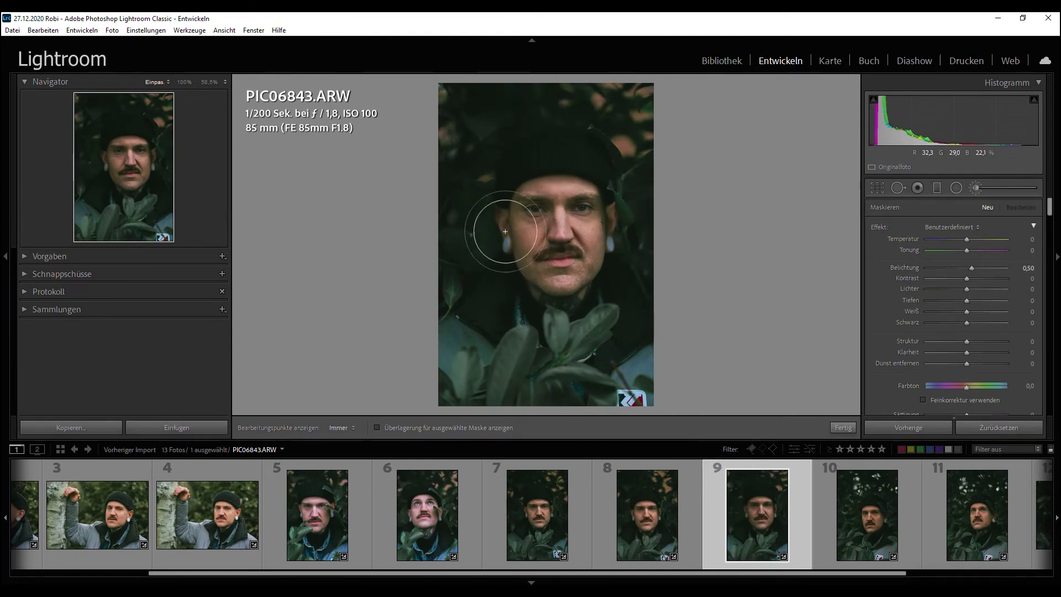
click(864, 492)
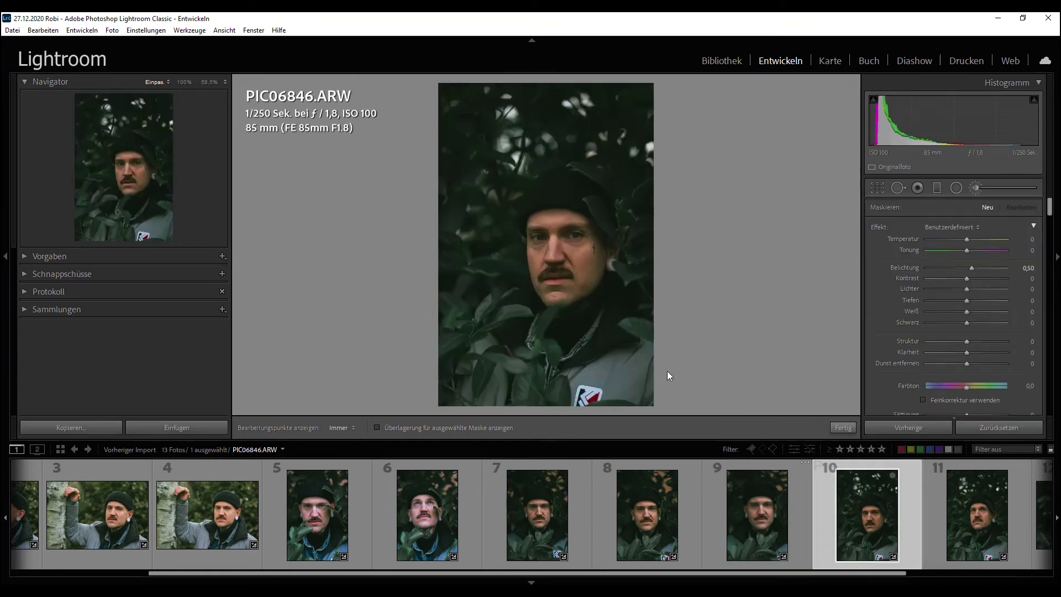
Step: Brighten the man's face in PIC06846 with the brush, then move through photo 11 to PIC06850
mouse_move(578, 251)
mouse_down()
mouse_move(553, 313)
mouse_move(549, 209)
mouse_up()
key(h)
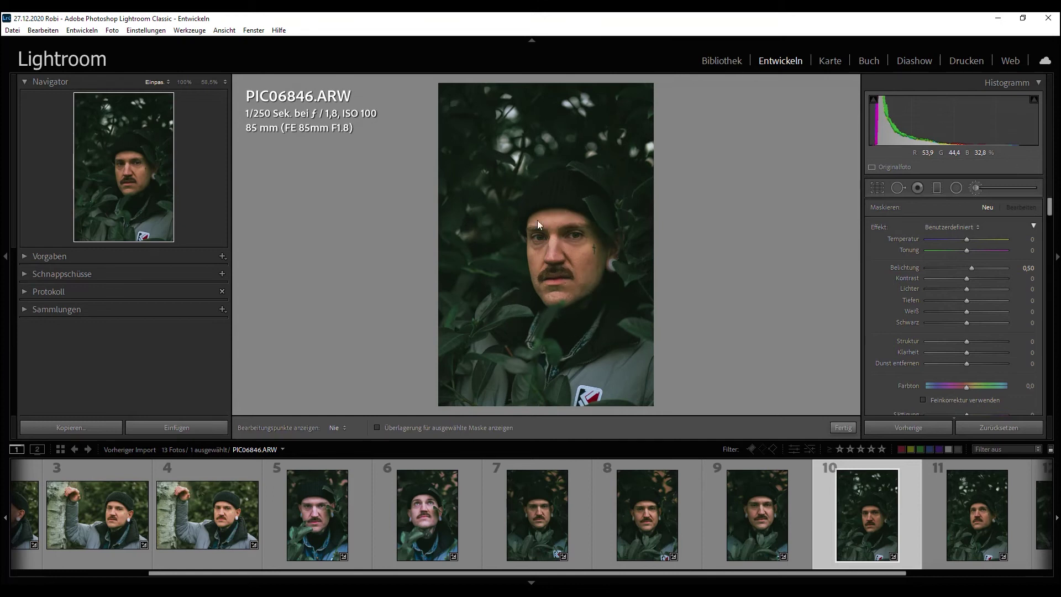
scroll(643, 500, down, 1)
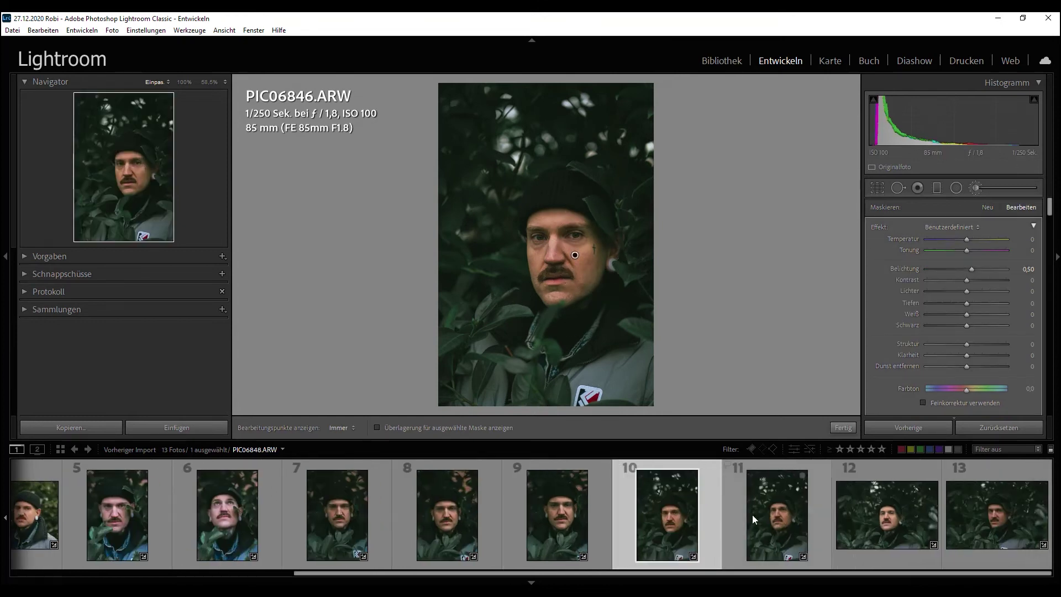
click(751, 515)
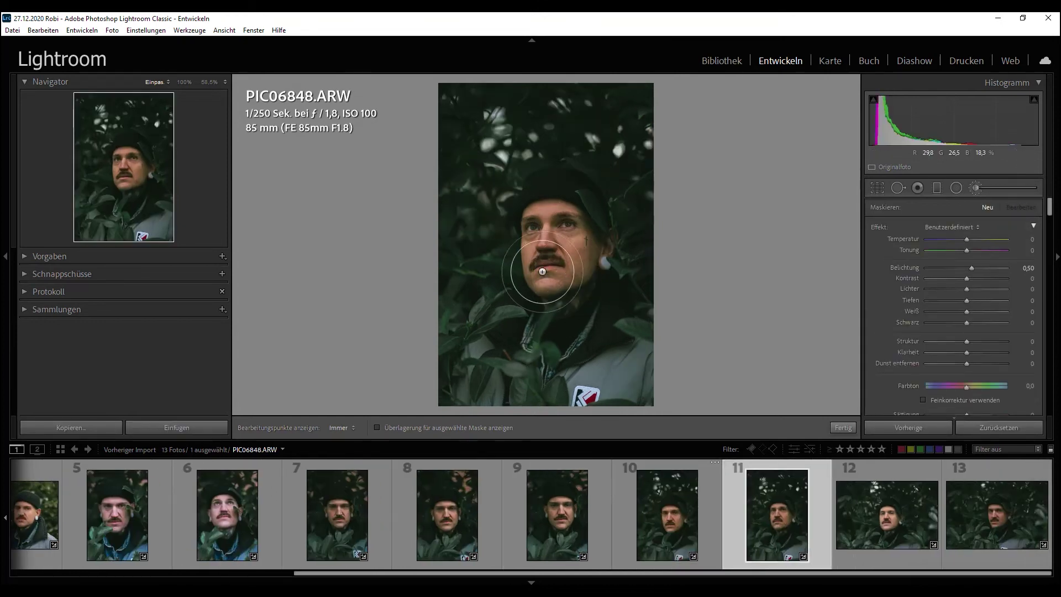
click(840, 475)
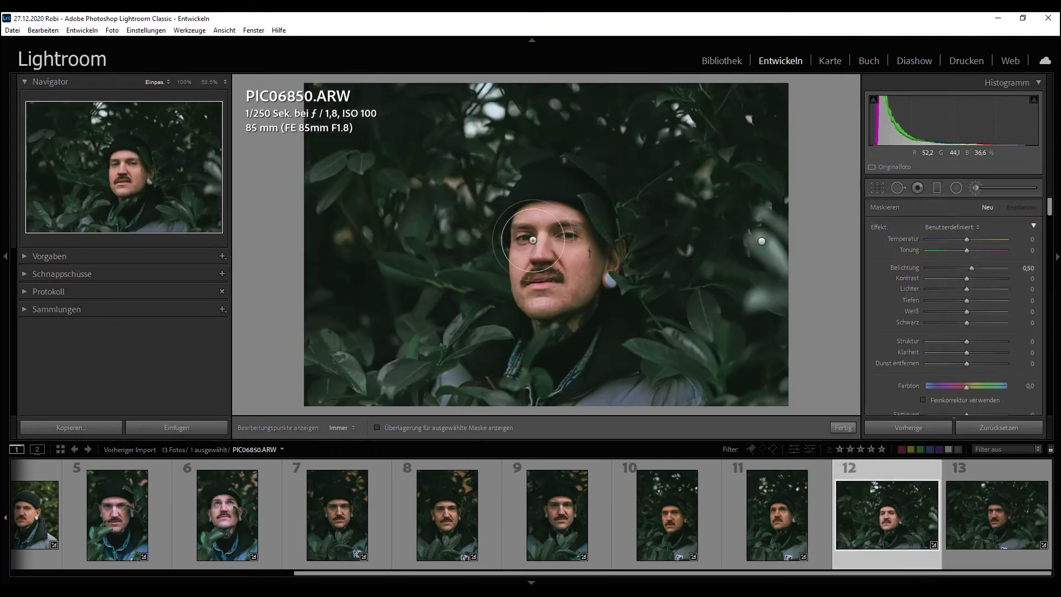
Step: Try a 0.20 exposure face brush on PIC06850, check PIC06851, then delete that brush
drag(532, 239, 553, 276)
drag(975, 267, 970, 268)
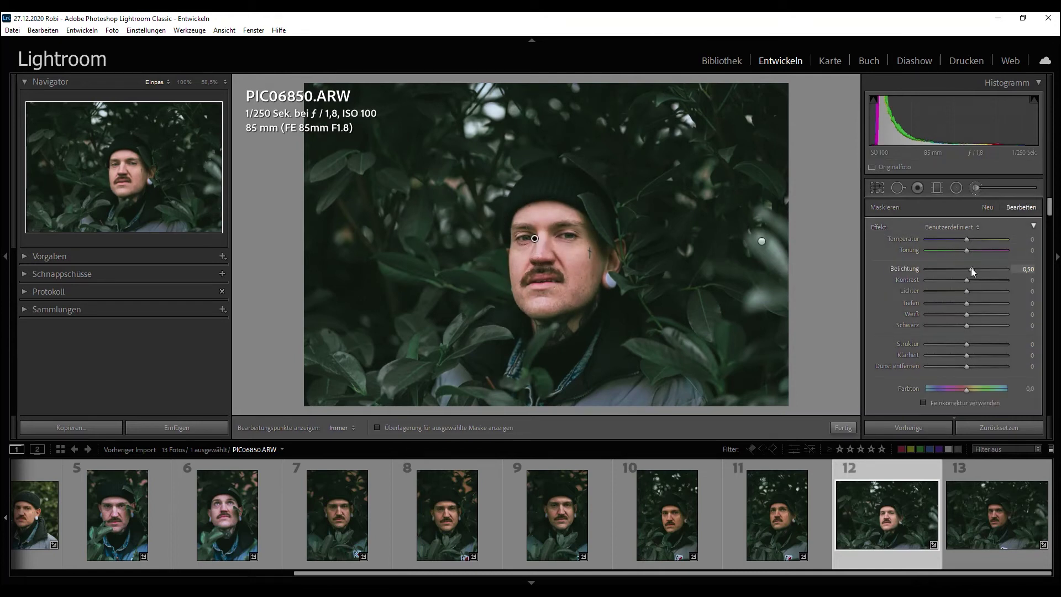
click(976, 529)
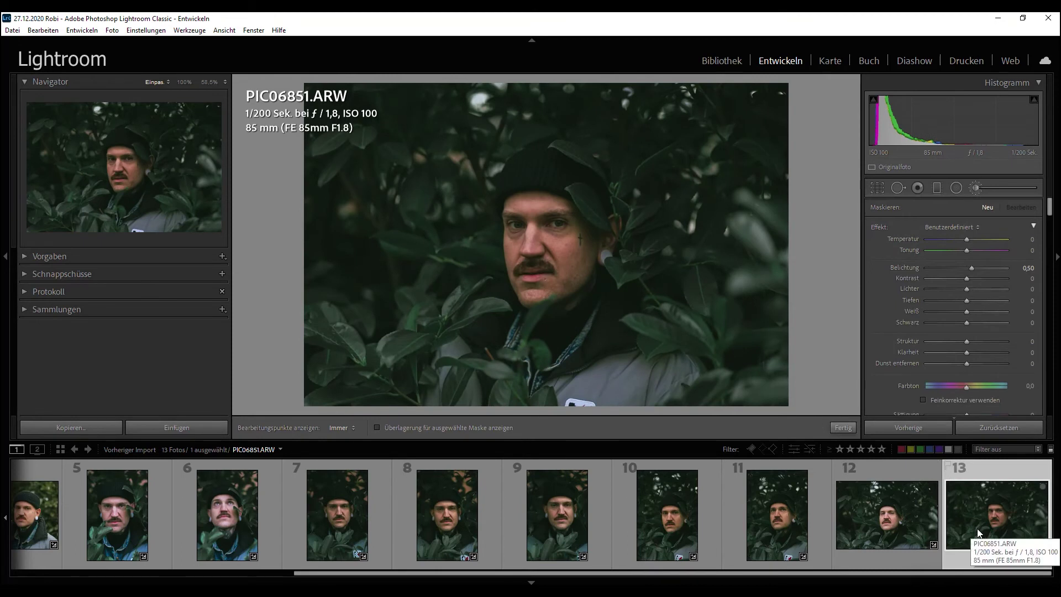
key(h)
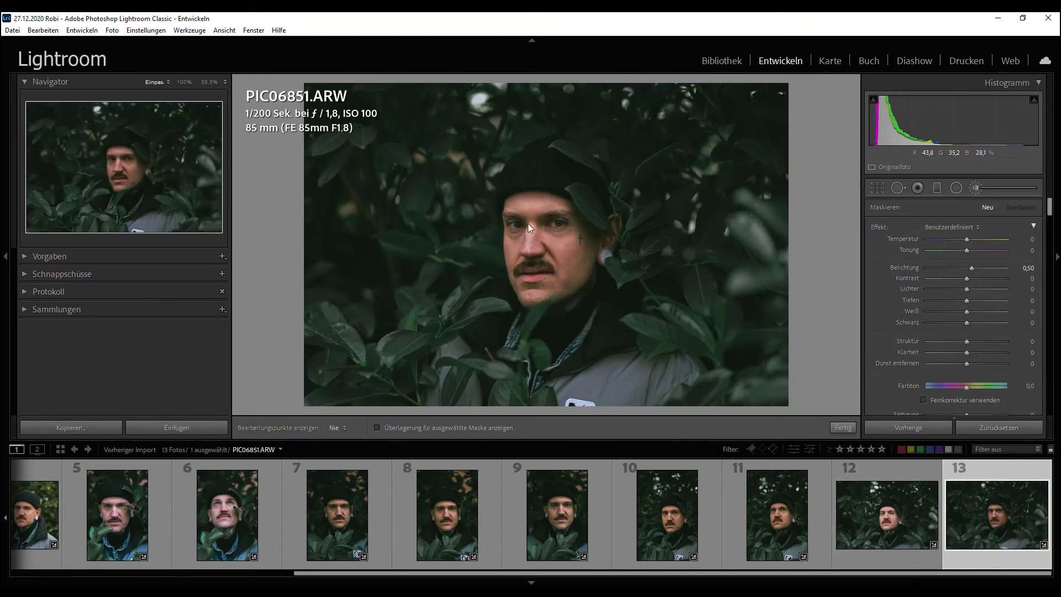
click(887, 514)
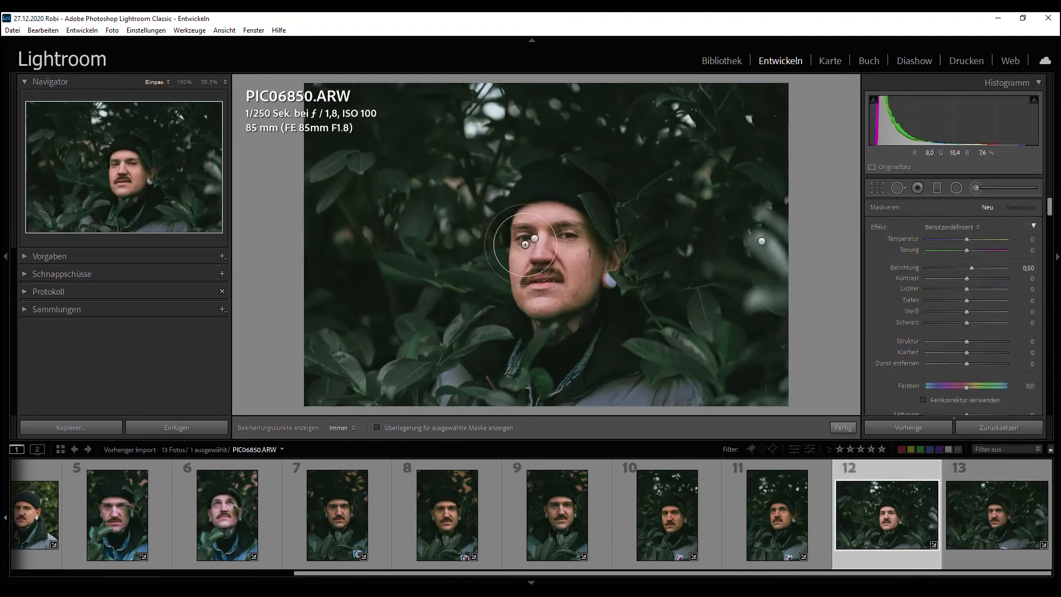
right_click(534, 242)
click(554, 255)
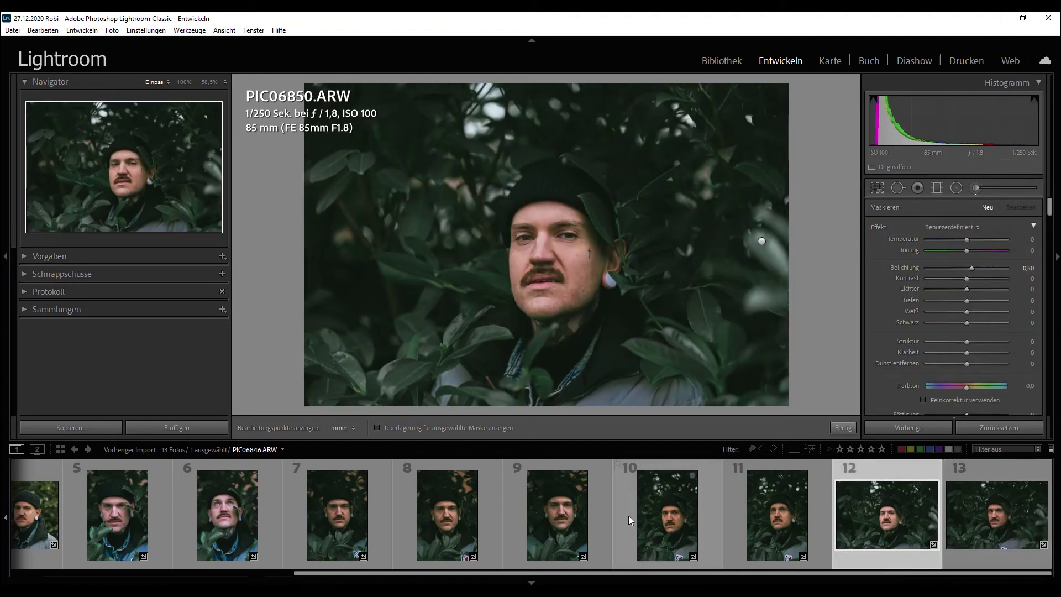
Step: On PIC06836, lower the brush exposure to +0.30 and overall exposure to −0.50
scroll(652, 525, up, 2)
click(452, 509)
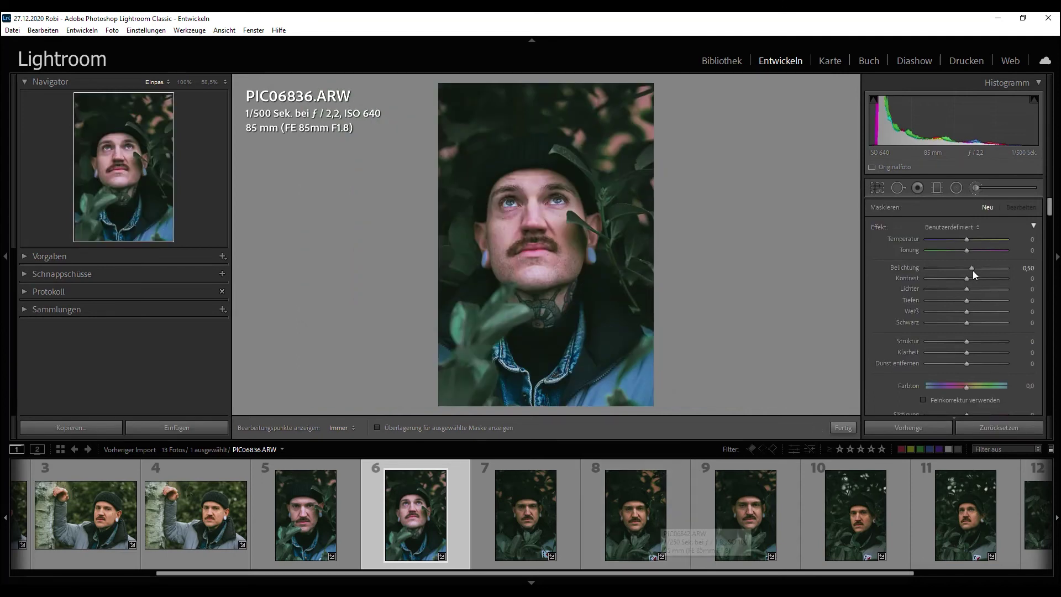
drag(971, 267, 970, 269)
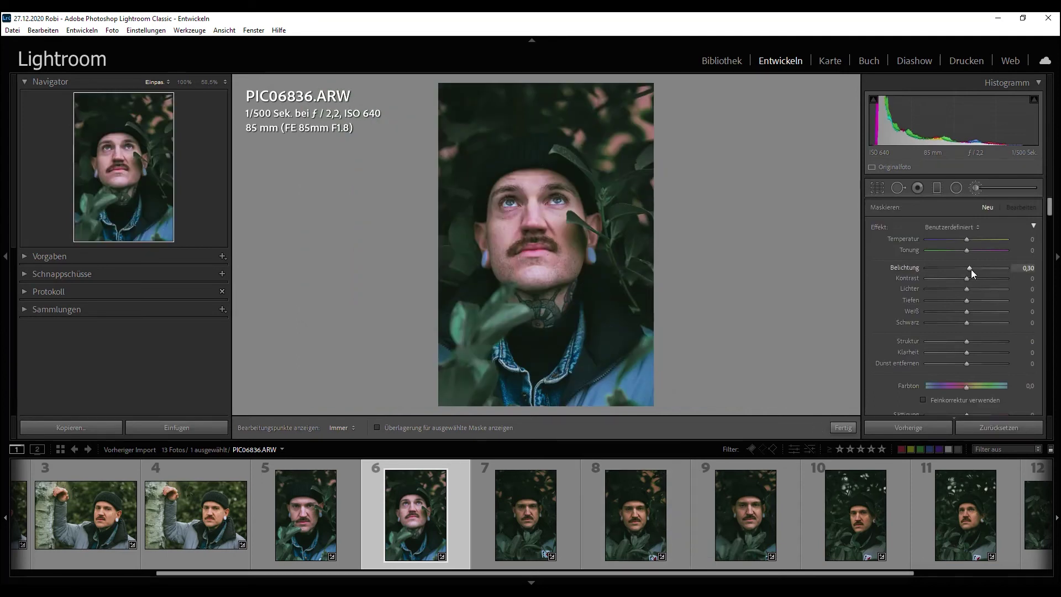
click(976, 188)
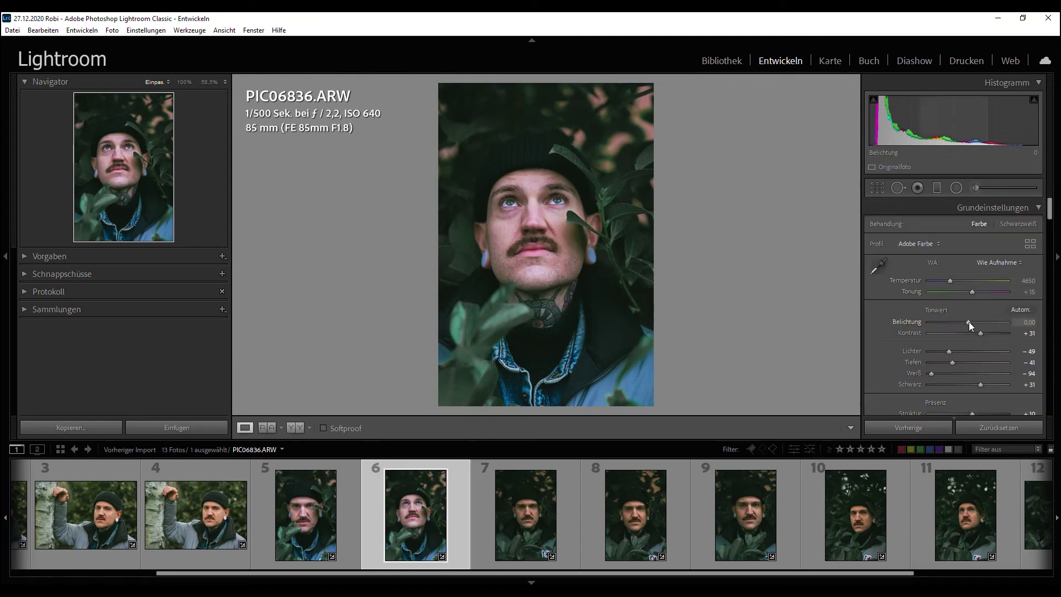
drag(973, 322, 969, 322)
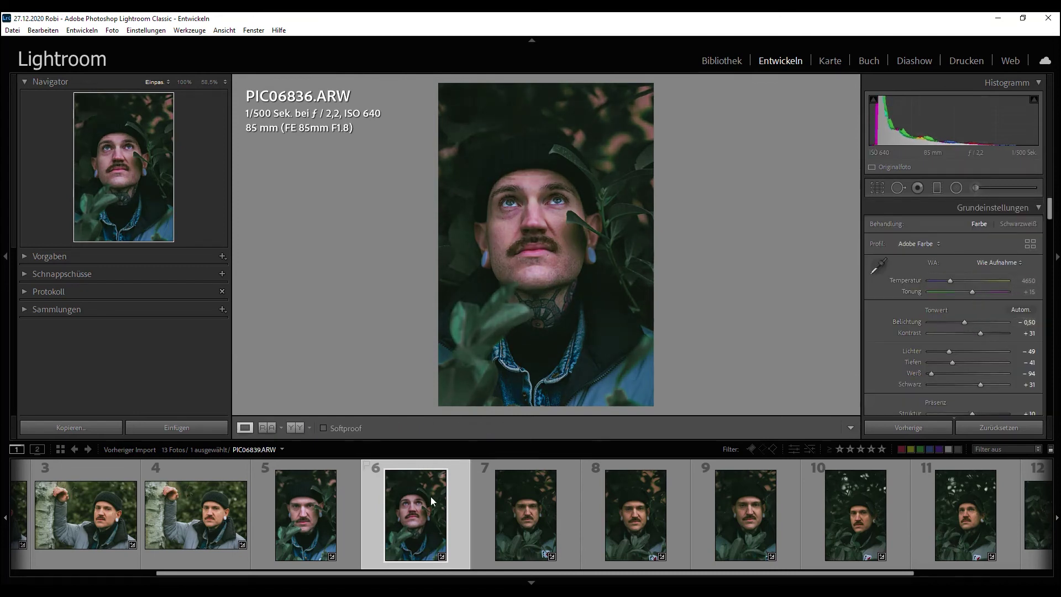
Step: Open PIC06835 and select all 13 photos in the series
click(320, 522)
scroll(548, 510, up, 2)
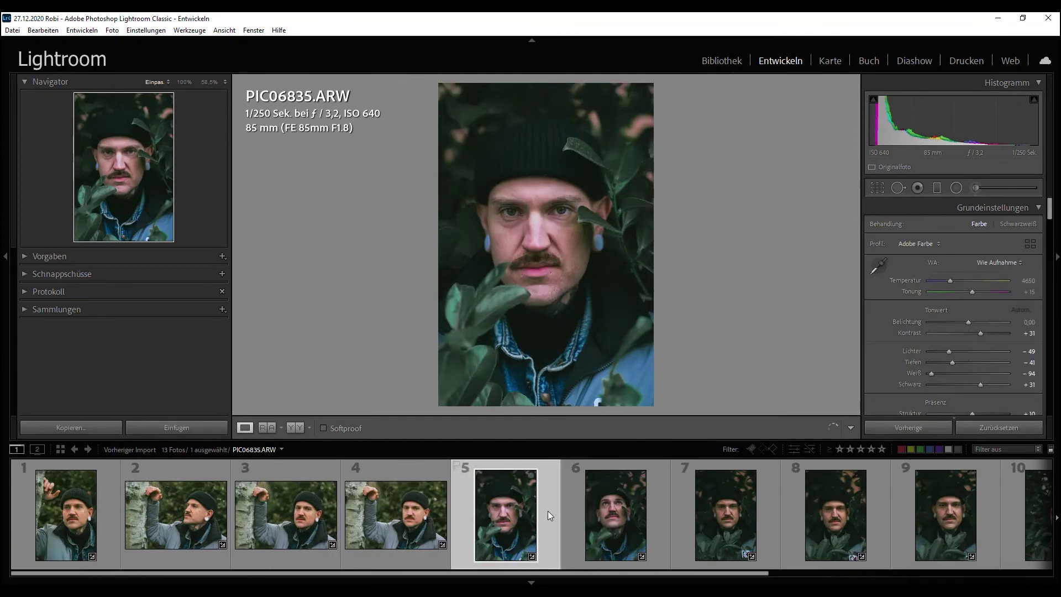
key(ctrl+a)
Step: Make virtual copies of all 13 portraits and sync a black-and-white treatment across them
right_click(289, 503)
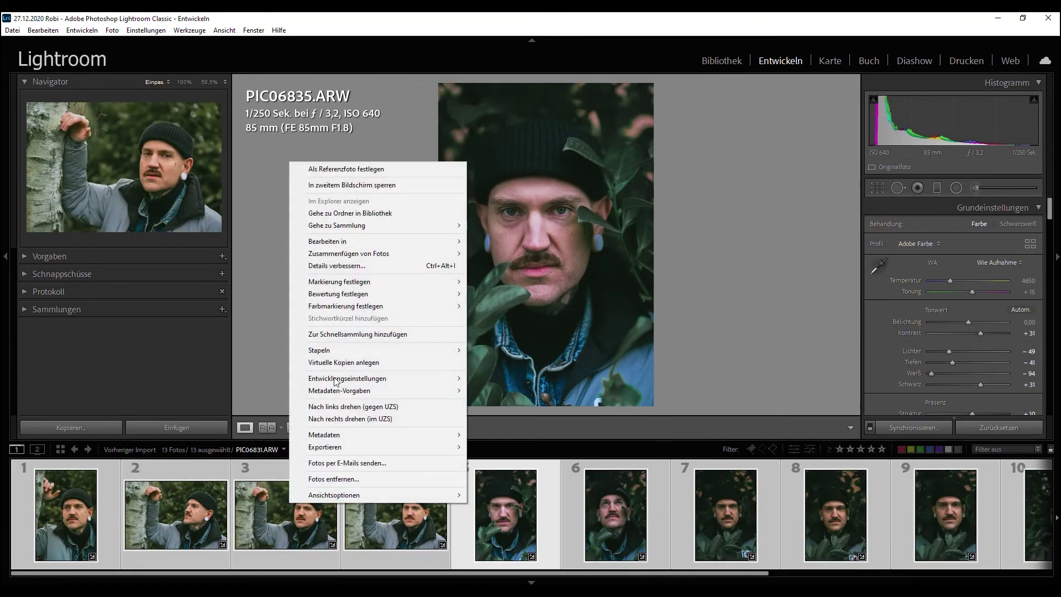
click(337, 362)
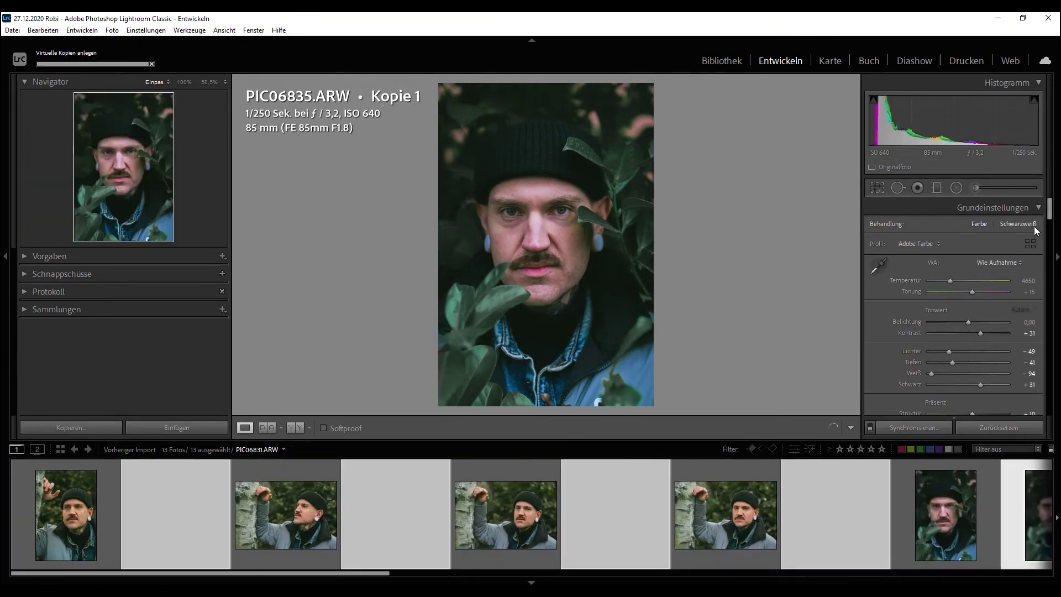
click(1025, 224)
click(911, 429)
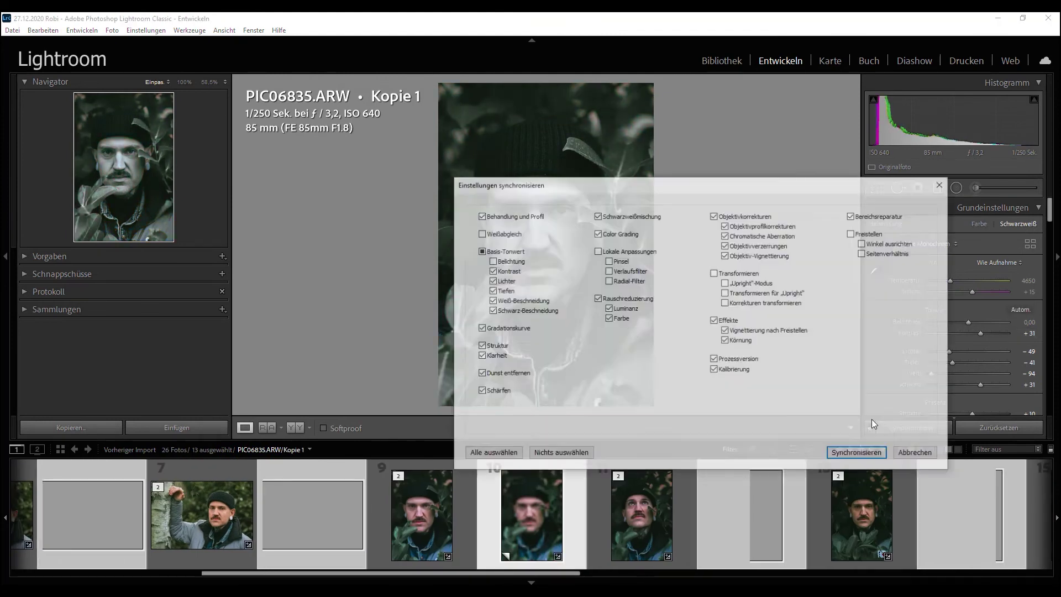
click(879, 458)
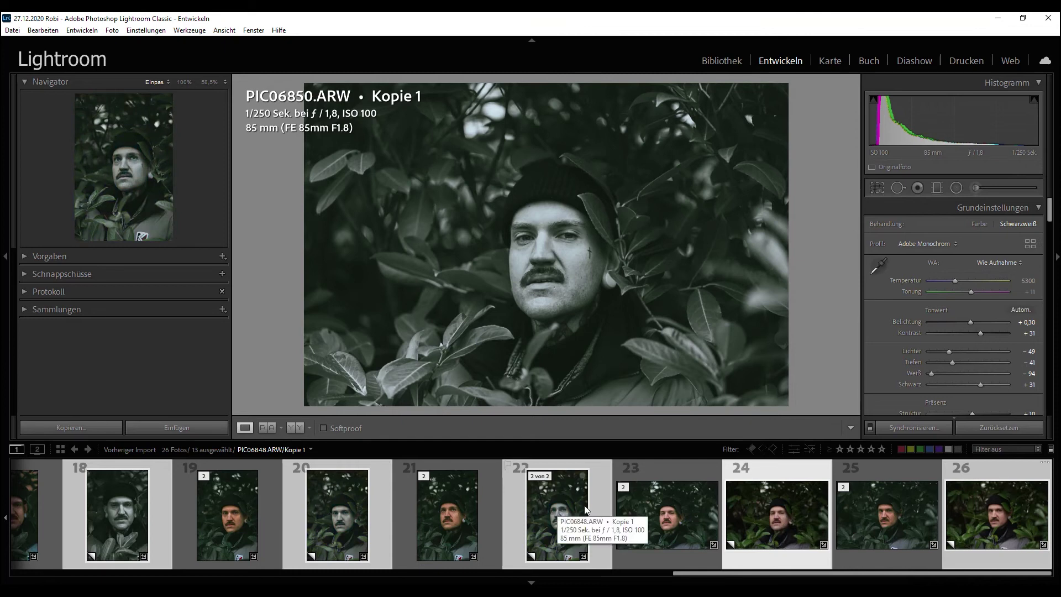
Step: Deselect all, then review the black-and-white copies of PIC06848 and PIC06846
click(987, 526)
key(ctrl+d)
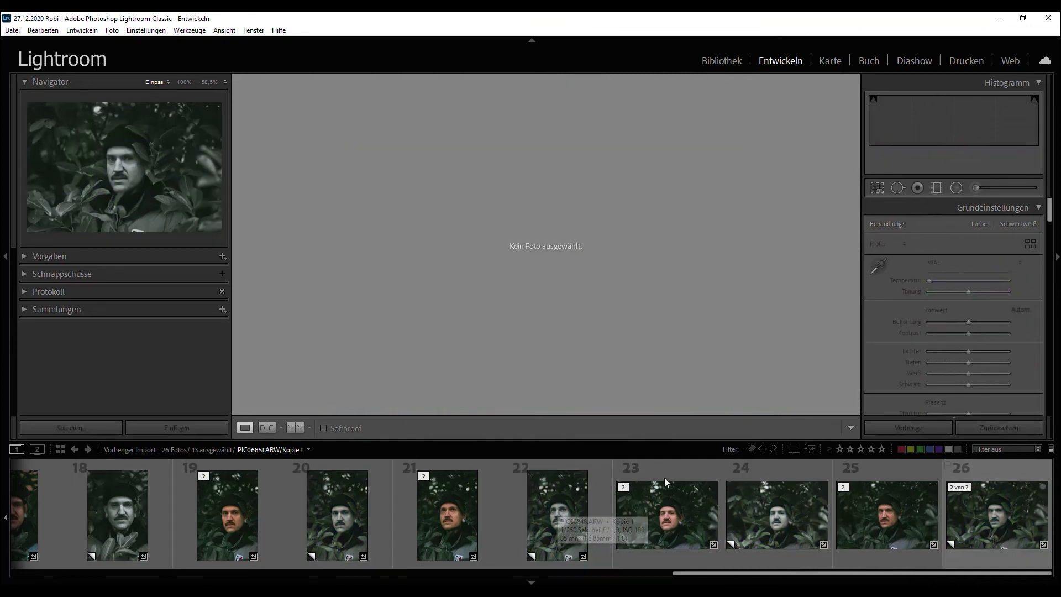
click(553, 532)
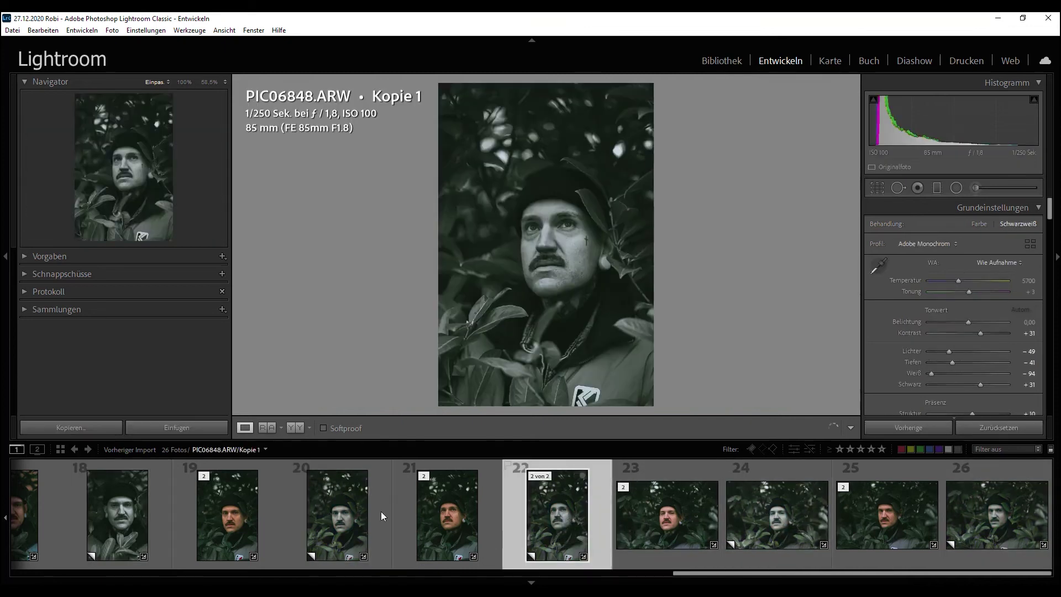
click(343, 506)
scroll(457, 532, up, 2)
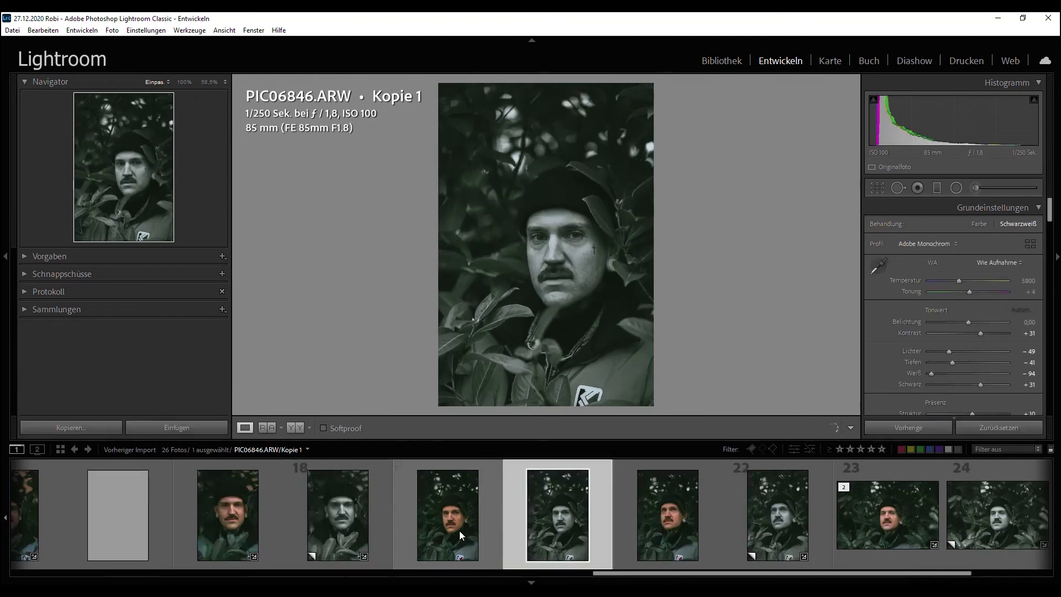
Step: Review the PIC06843, PIC06842 and PIC06839 copies, ending on PIC06834's black-and-white copy
click(331, 525)
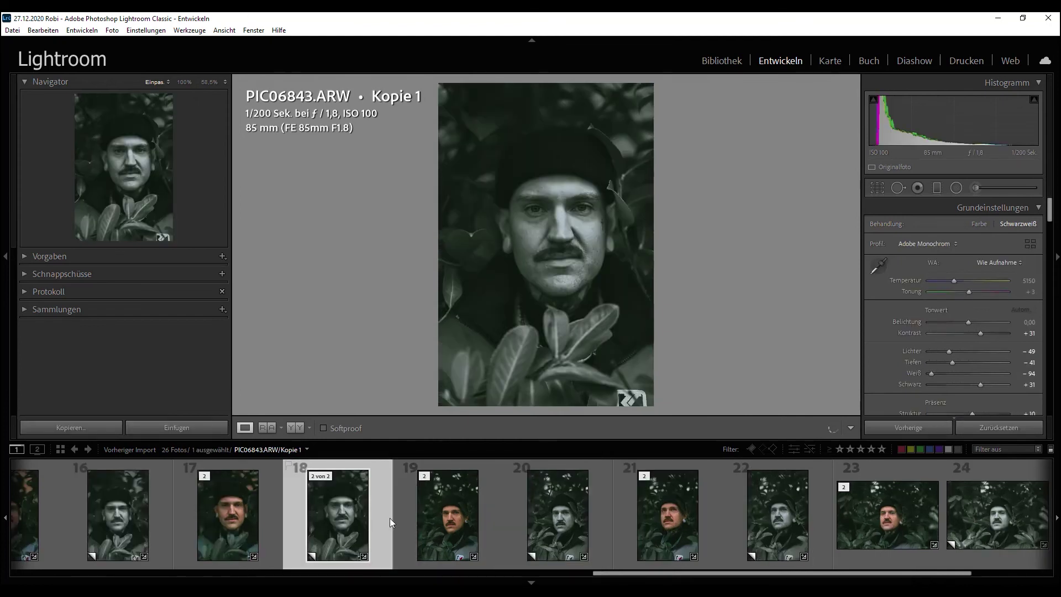
scroll(390, 521, up, 4)
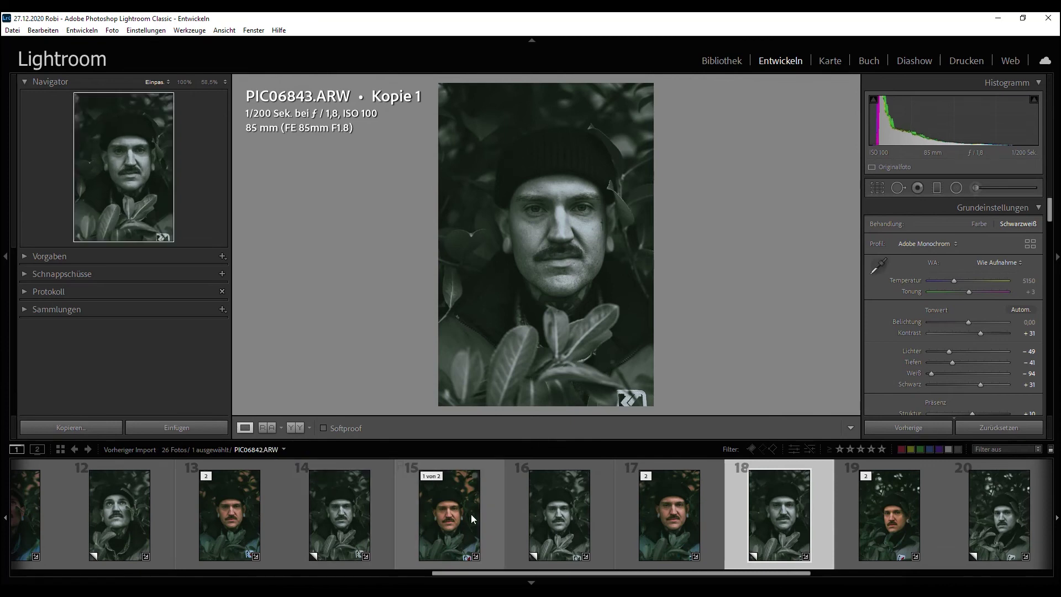
click(540, 506)
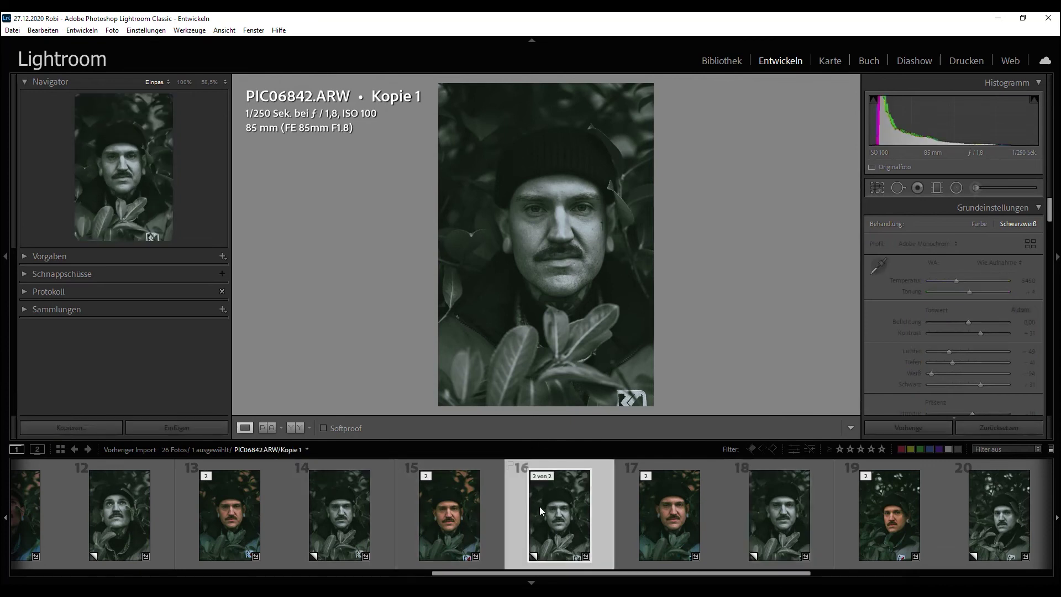
click(340, 522)
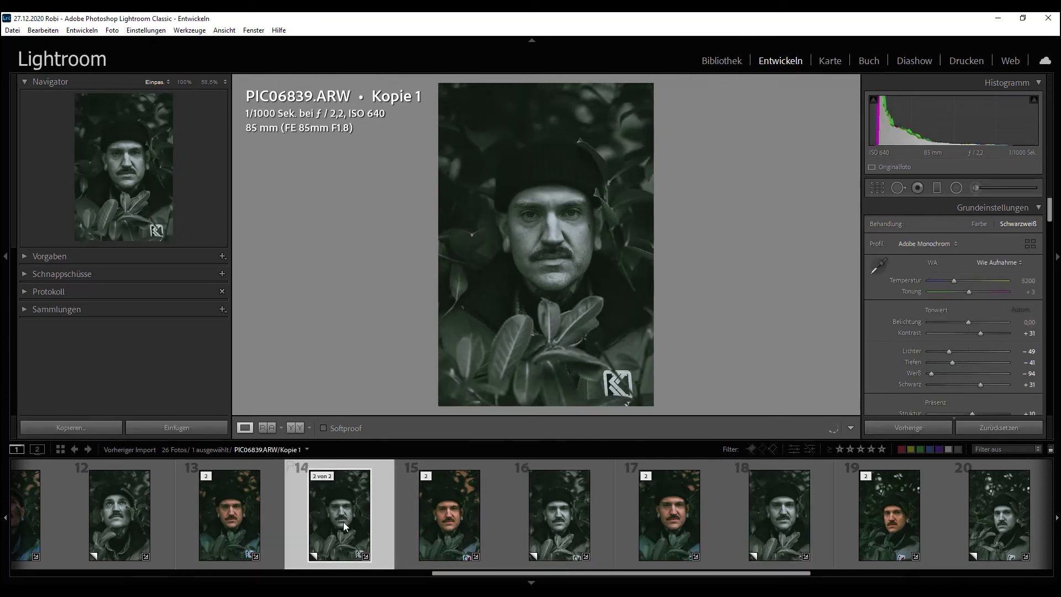
scroll(343, 521, up, 6)
click(343, 521)
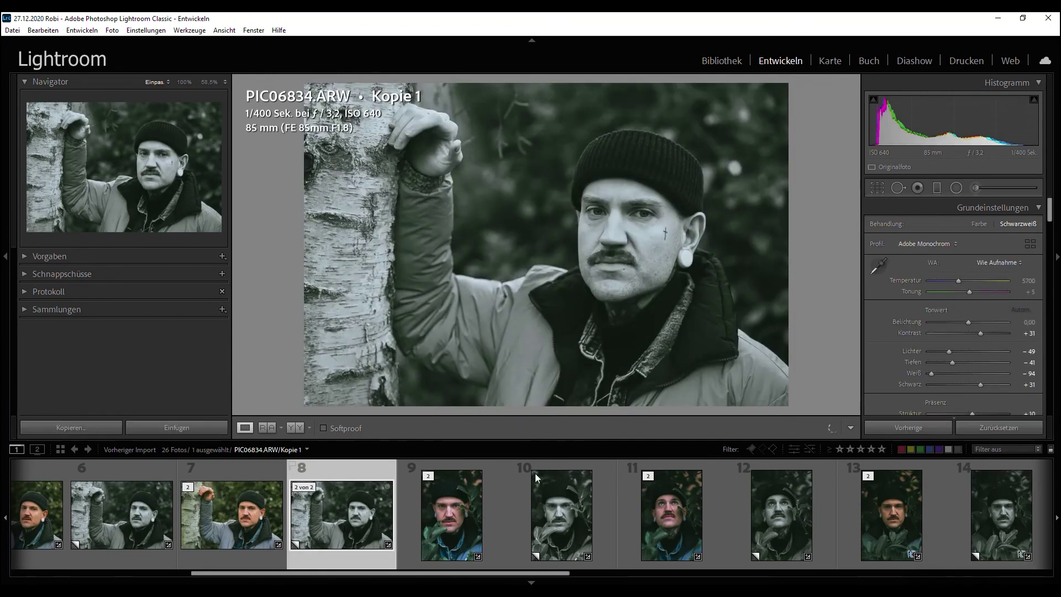
Step: Scroll down to Color Grading and toggle its on/off switch on this copy
scroll(889, 273, down, 3)
scroll(888, 273, down, 3)
scroll(887, 273, down, 3)
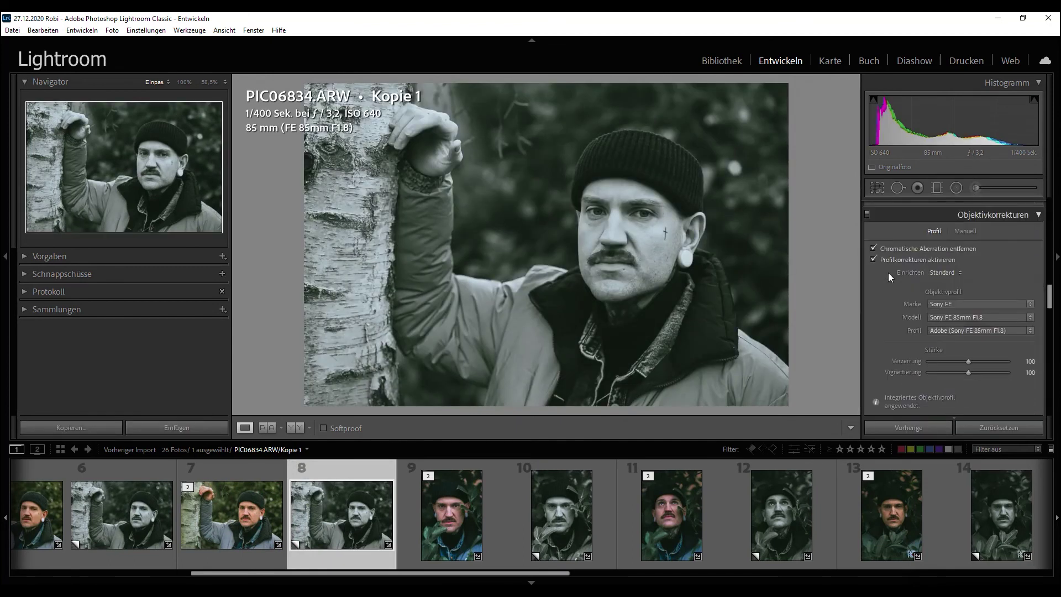
scroll(887, 273, down, 5)
scroll(887, 272, down, 3)
scroll(884, 271, down, 5)
scroll(884, 271, down, 5)
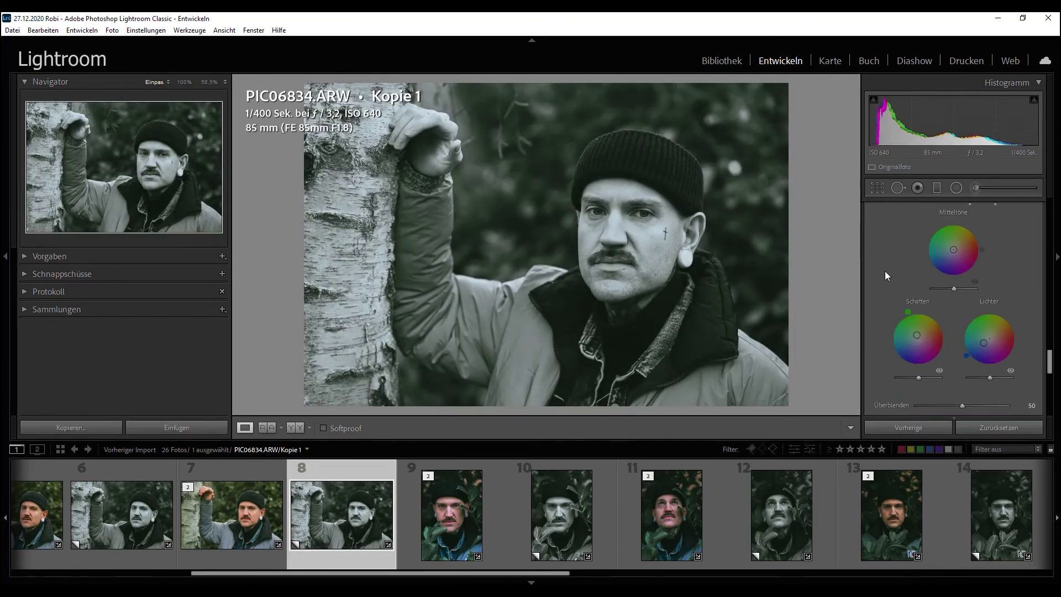
scroll(884, 271, down, 2)
click(866, 242)
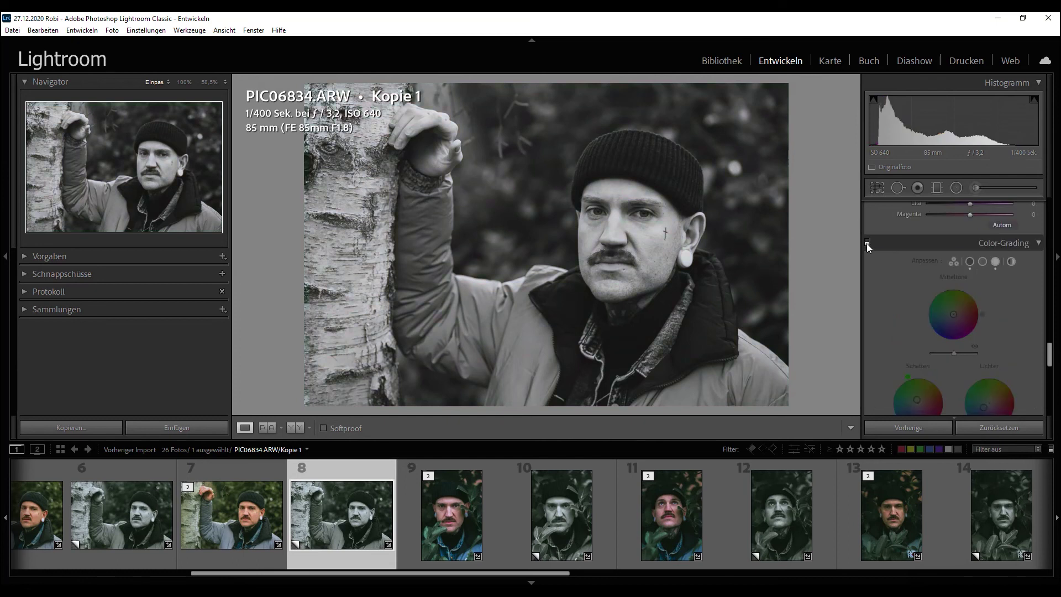
click(866, 242)
Step: Undo the colour grading toggle and the selection change to reselect all 13 copies
scroll(304, 498, up, 5)
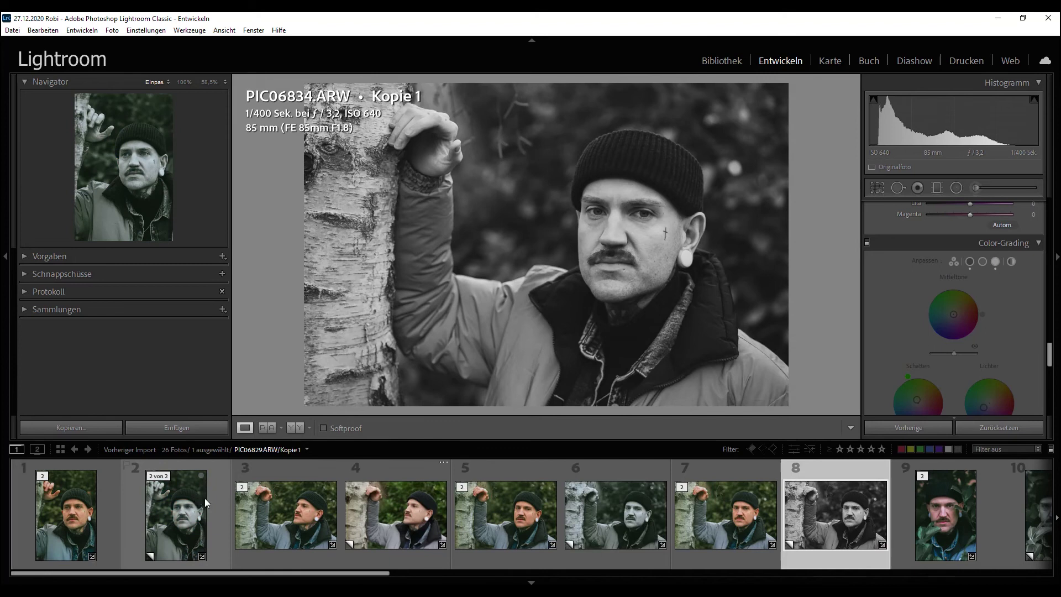
key(ctrl+z)
key(ctrl+z)
key(ctrl+z)
key(ctrl+z)
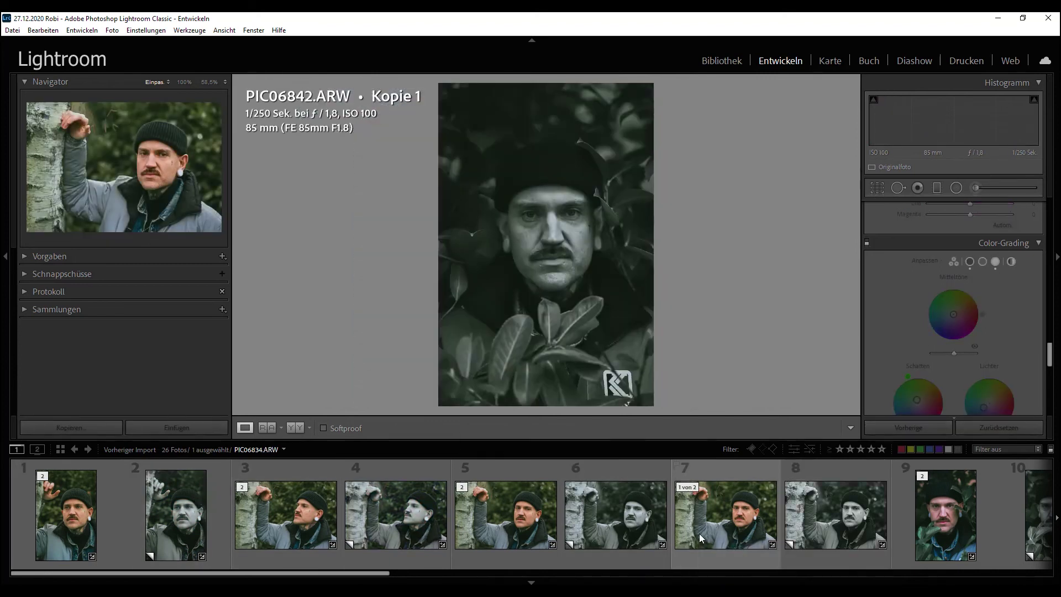
key(ctrl+z)
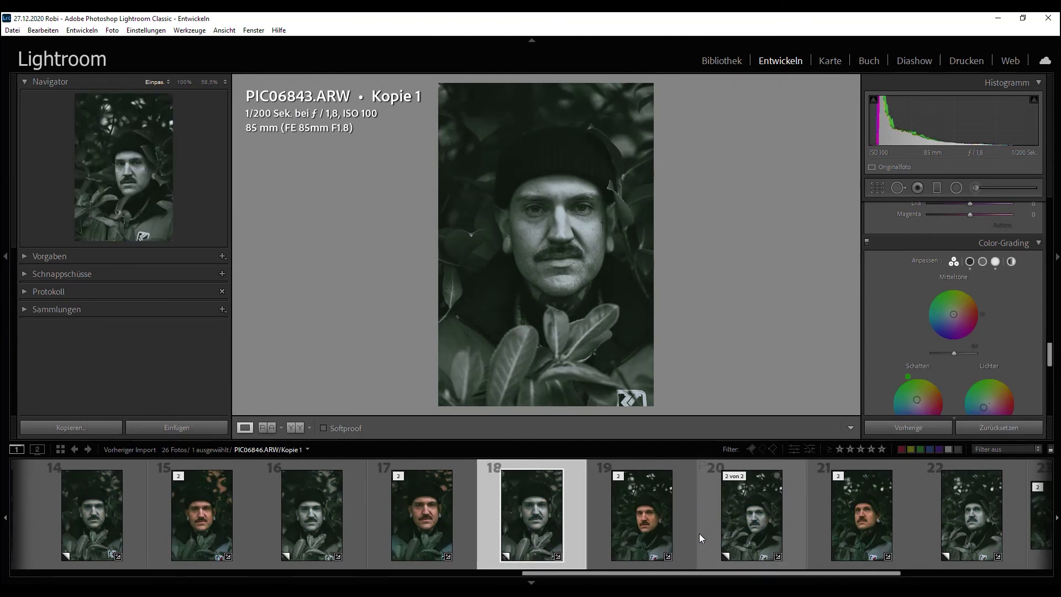
key(ctrl+z)
key(ctrl+z)
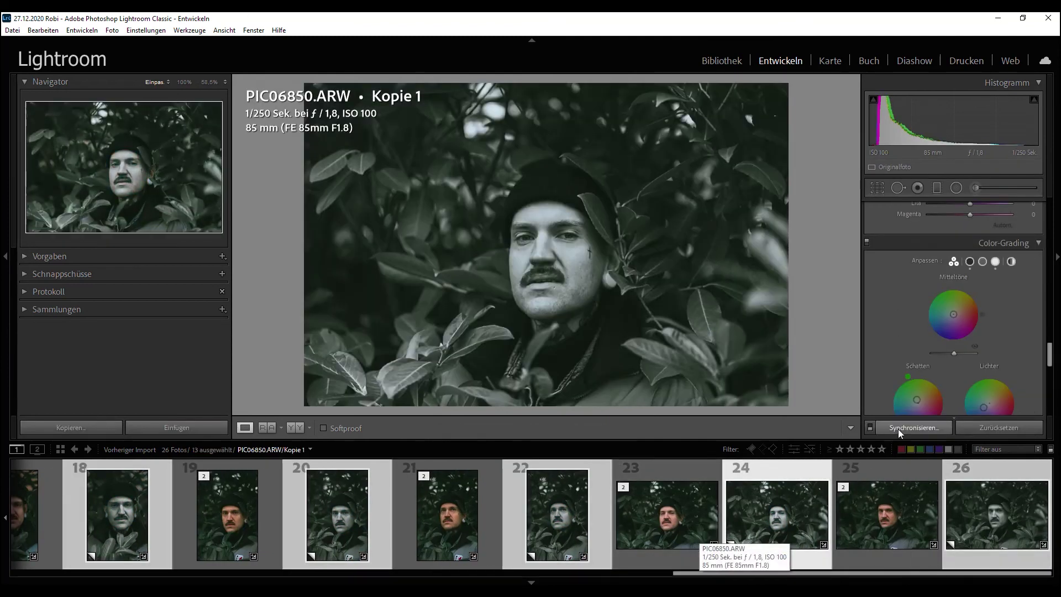
Step: Sync the current settings to all selected copies, then select photo 24 alone
click(919, 429)
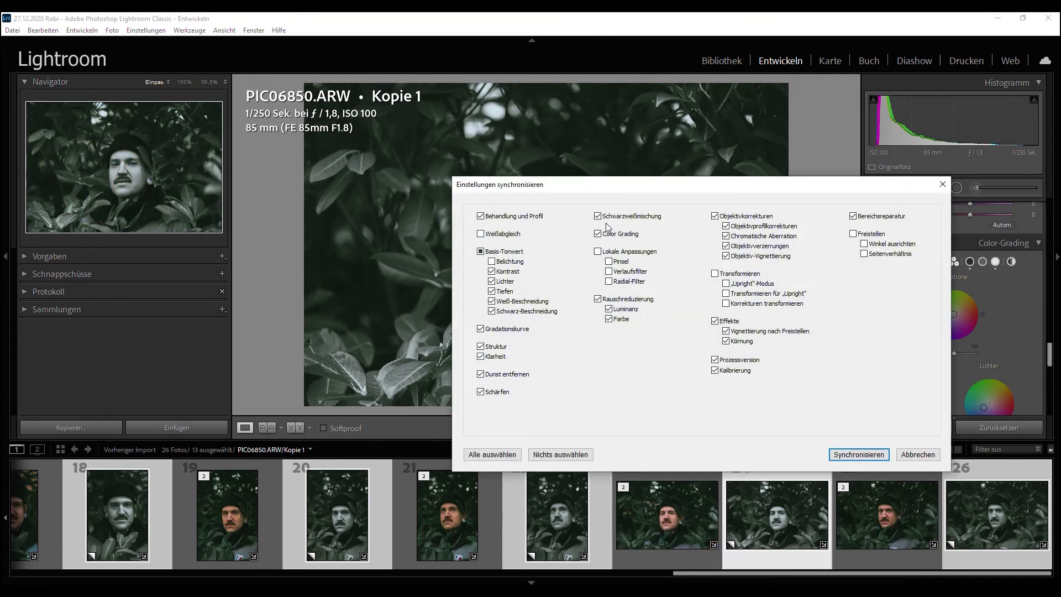
click(859, 454)
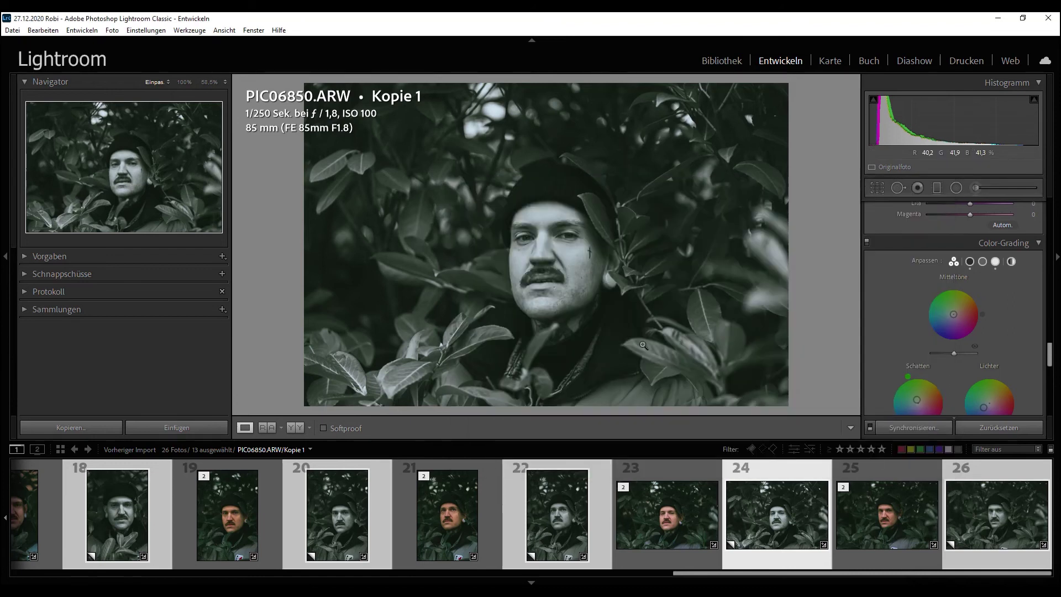
click(771, 494)
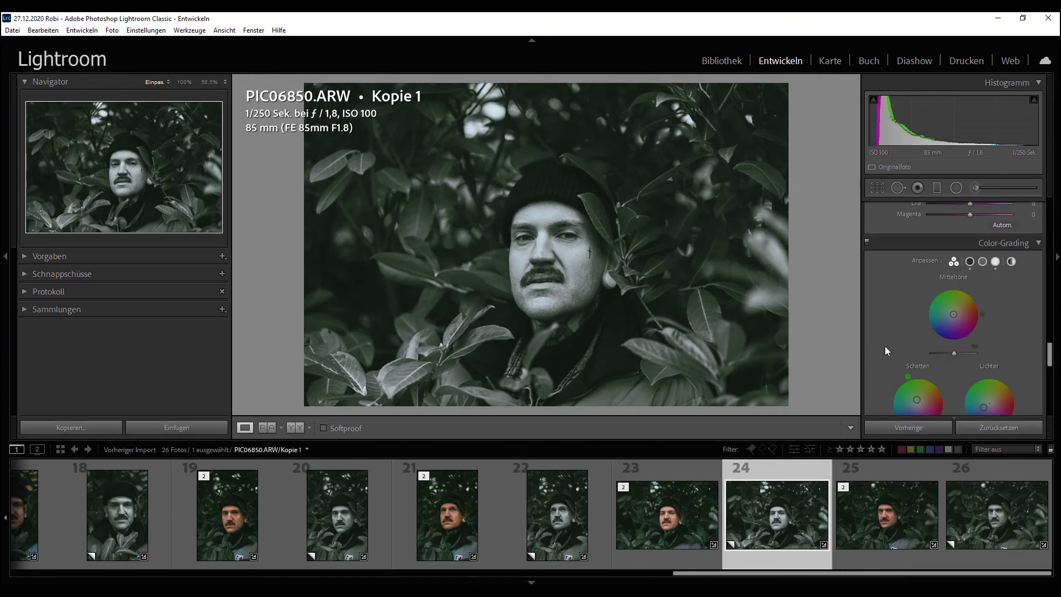
Step: Compare photo 24 with and without colour grading by toggling and undoing it
click(865, 242)
click(867, 242)
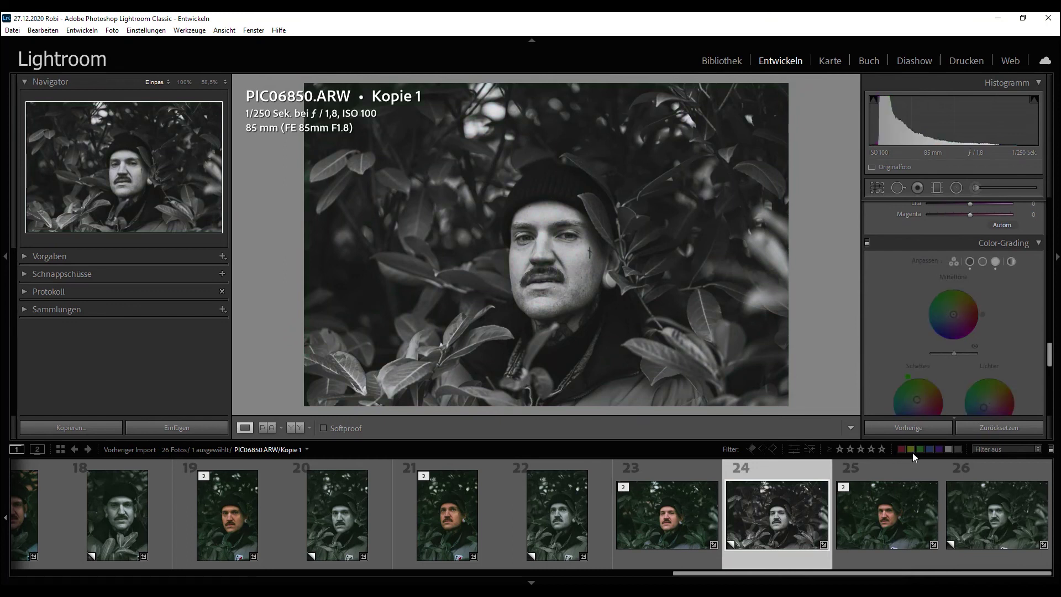
key(ctrl+z)
key(ctrl+z)
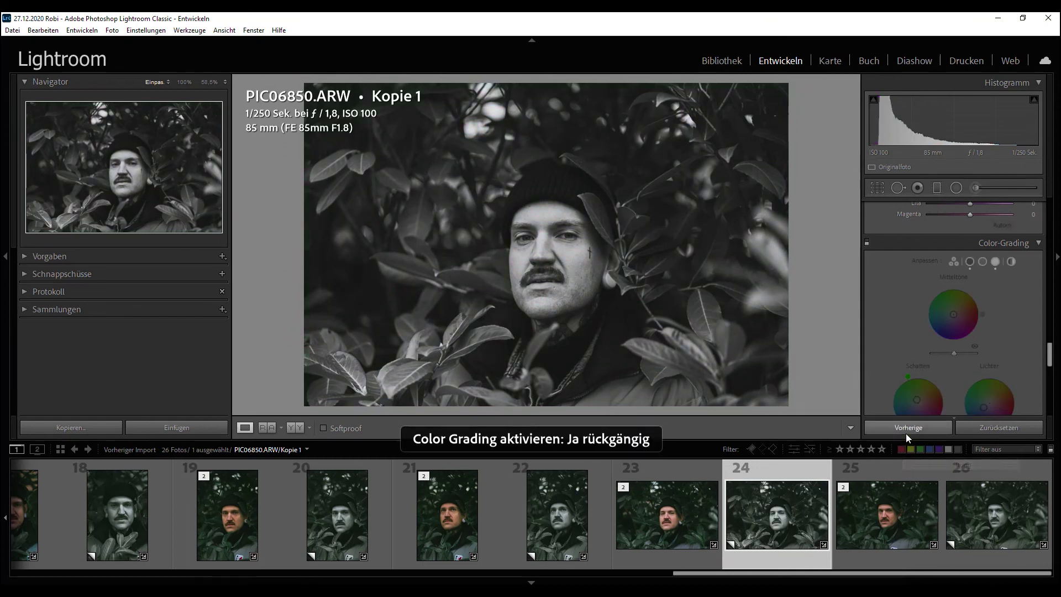
key(ctrl+z)
key(ctrl+z)
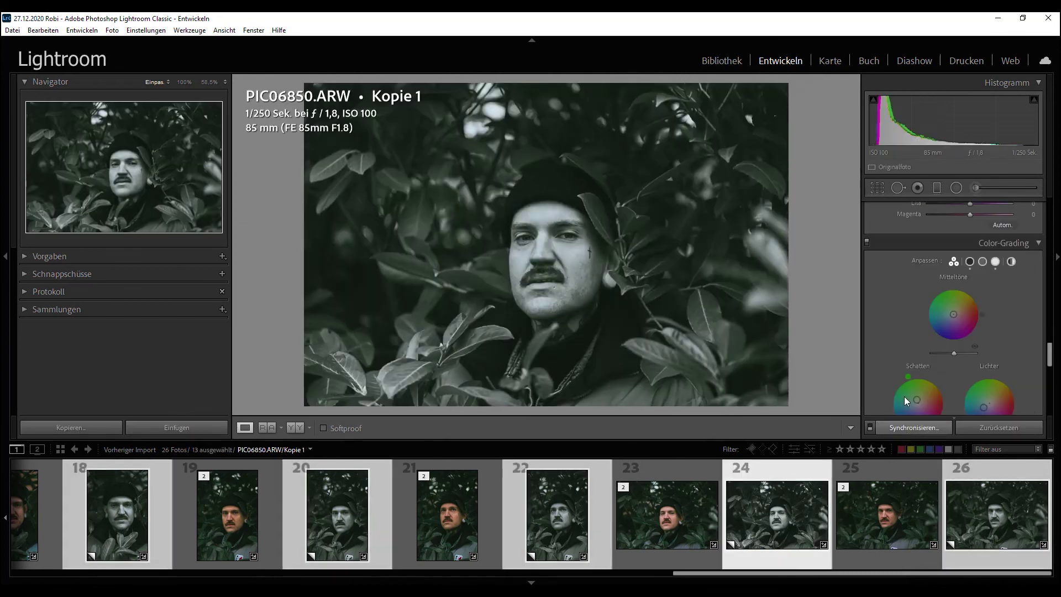
Step: Turn off colour grading, sync it to all selected copies, and check photo 26
click(865, 243)
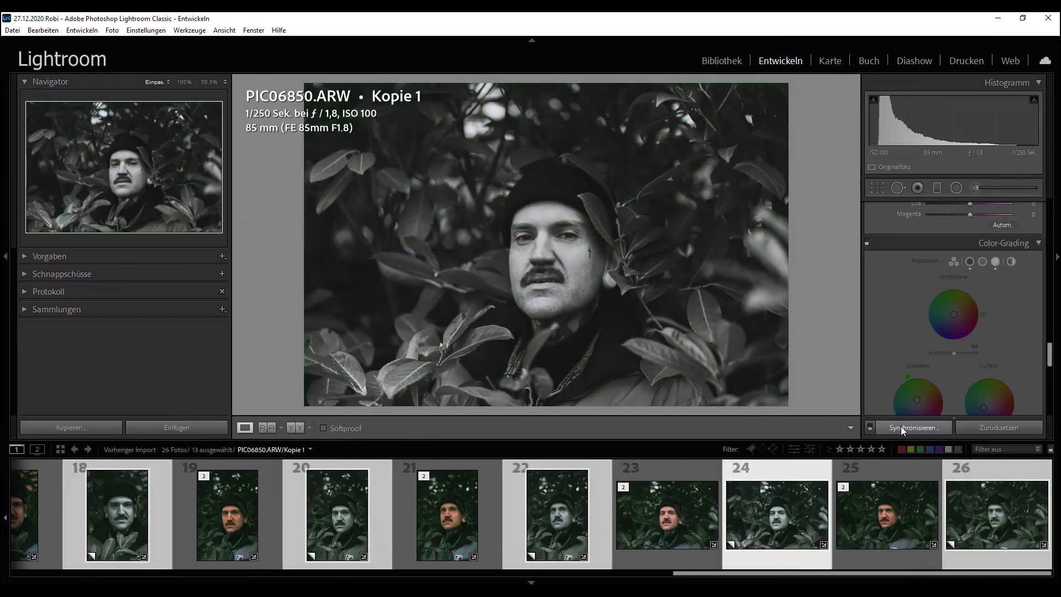
click(903, 429)
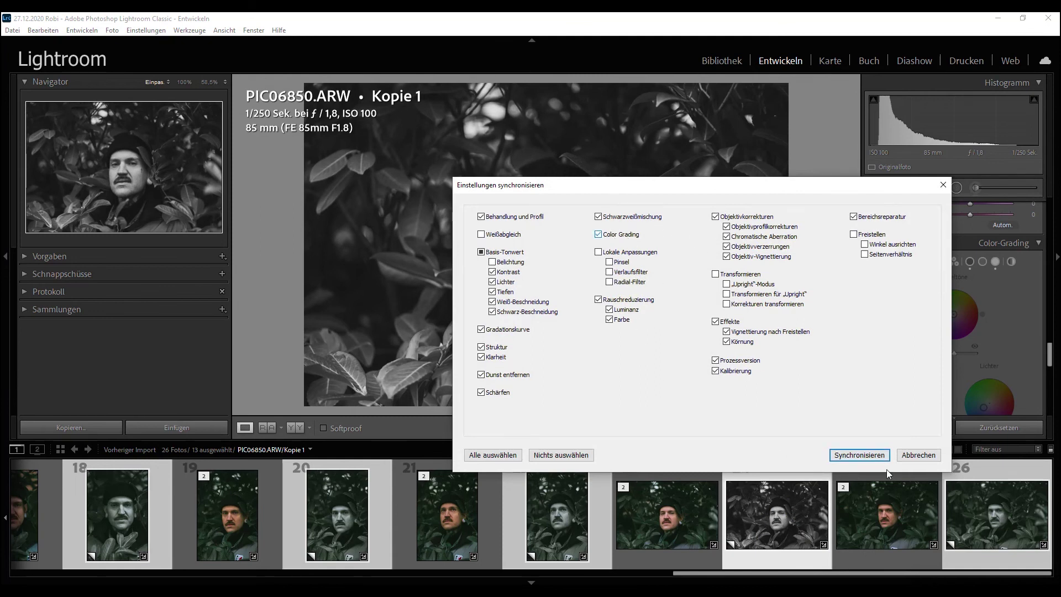
click(873, 458)
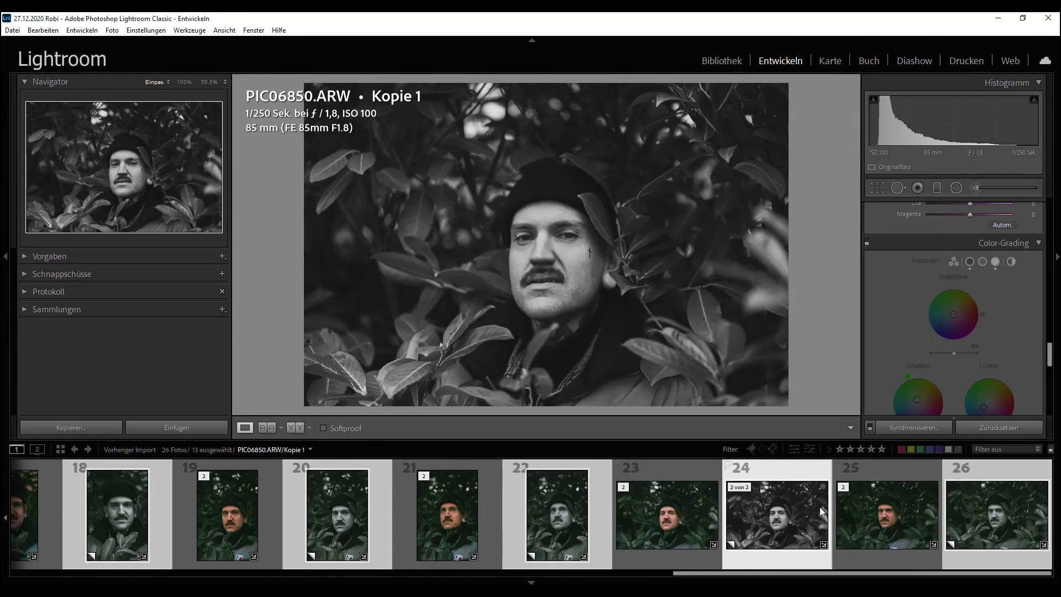
click(1026, 526)
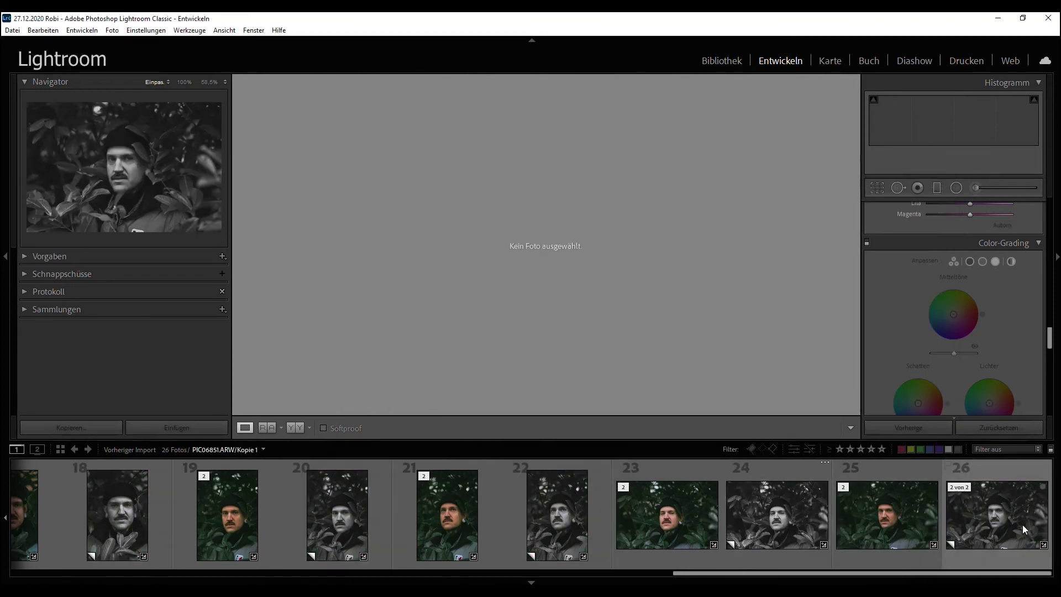
Step: Review black-and-white copies in slots 22 and 14, PIC06830 and PIC06831 with Before/After
click(568, 513)
scroll(564, 511, up, 5)
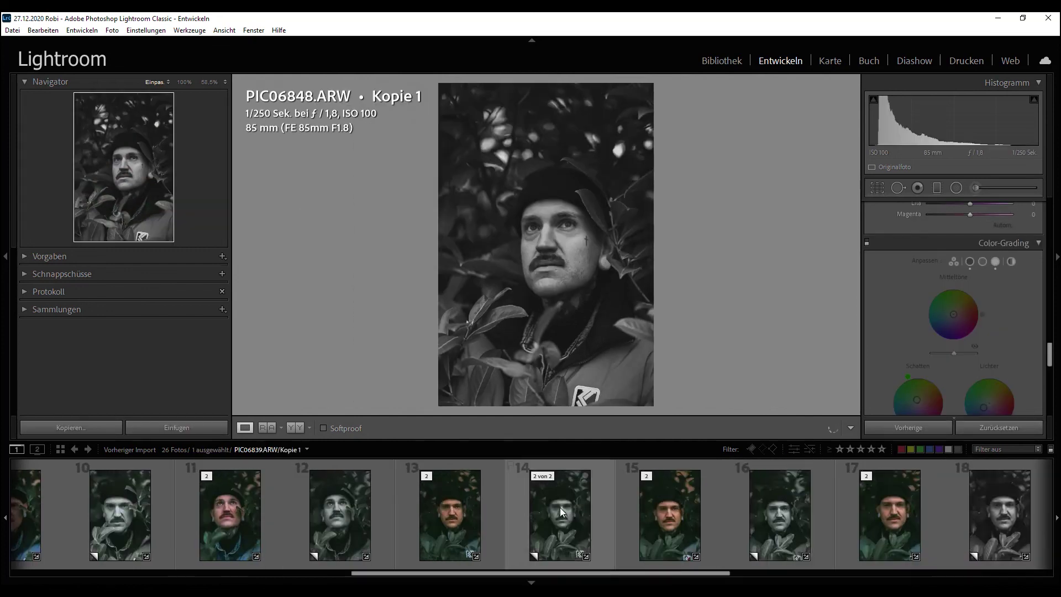
click(569, 506)
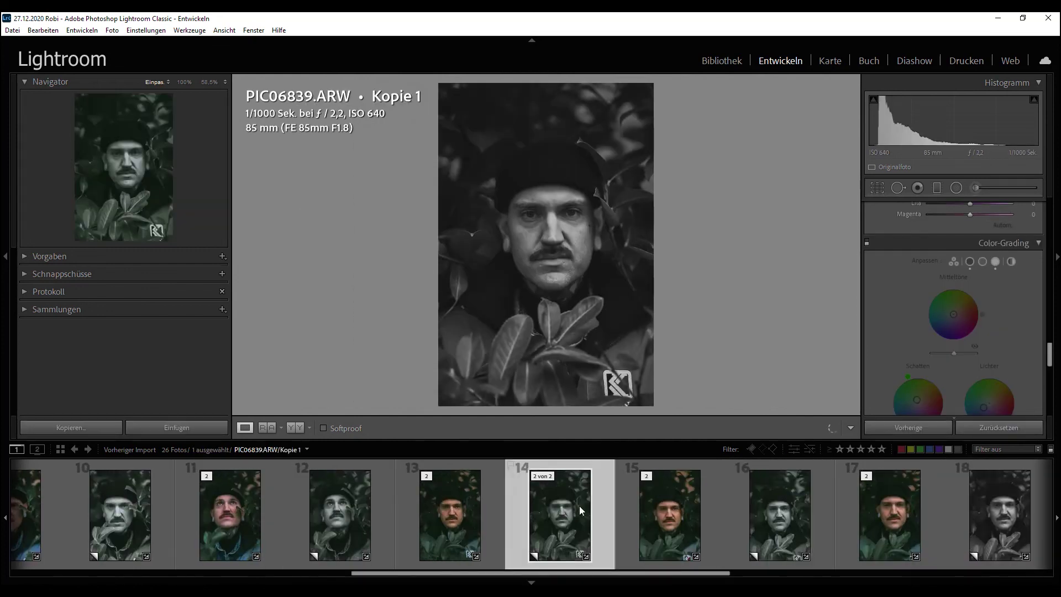
scroll(671, 510, up, 5)
click(343, 515)
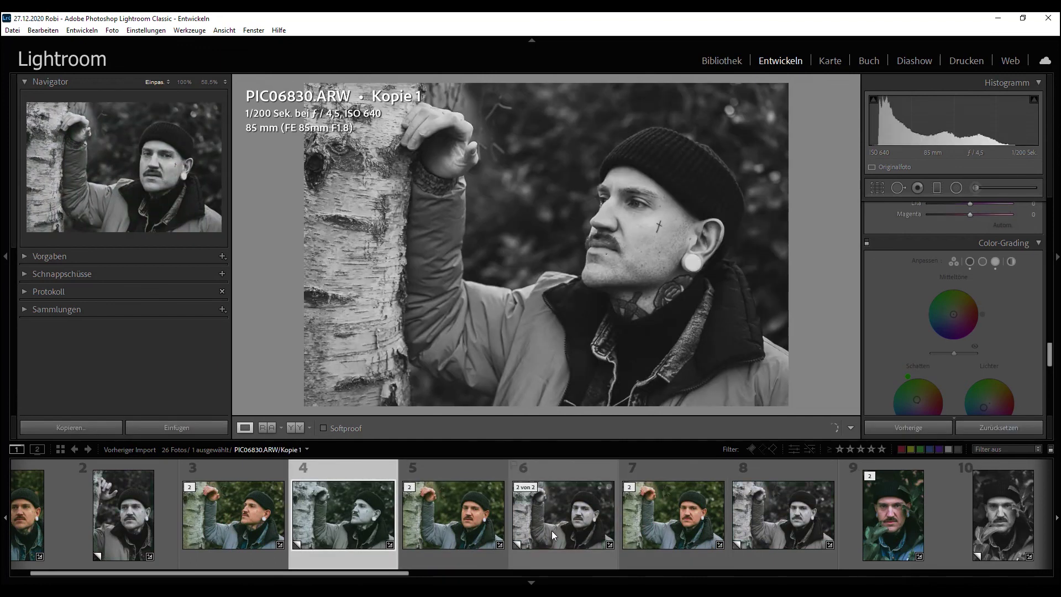
click(551, 530)
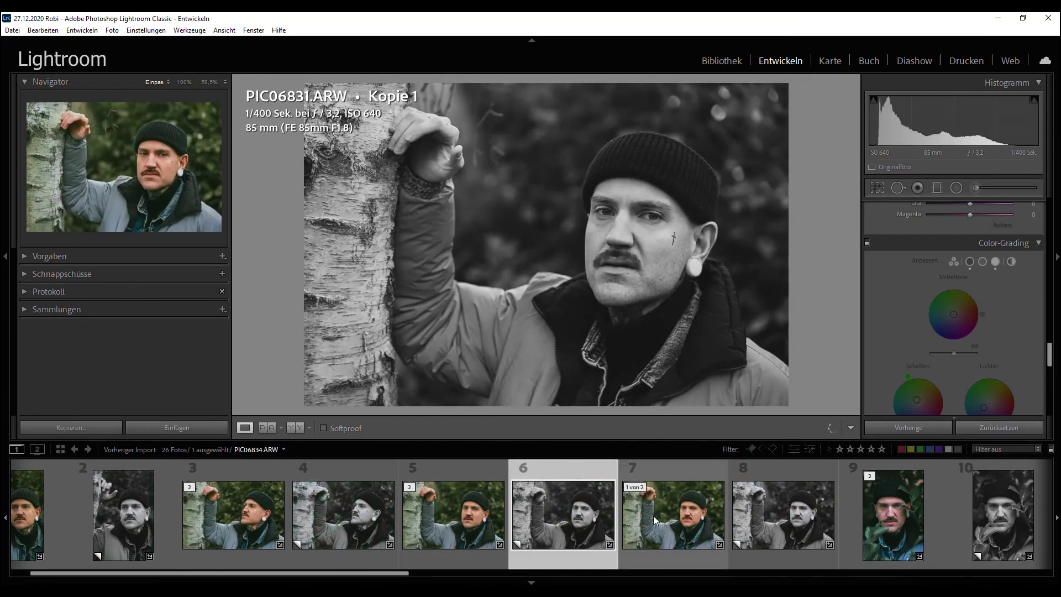
key(backslash)
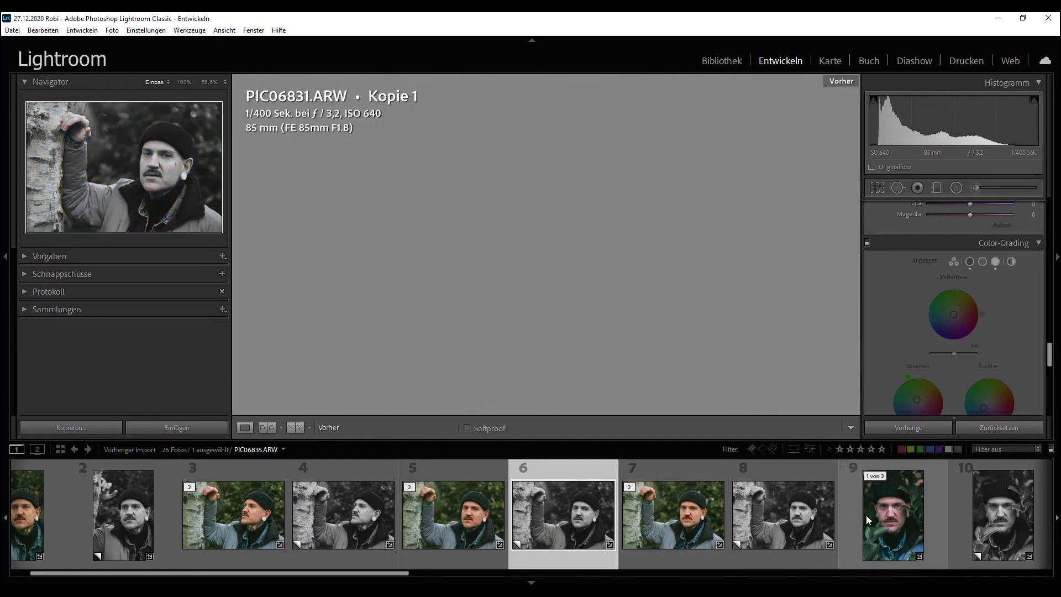
key(backslash)
Step: Compare colour photos PIC06835, PIC06836 and PIC06839 against their before versions
click(900, 515)
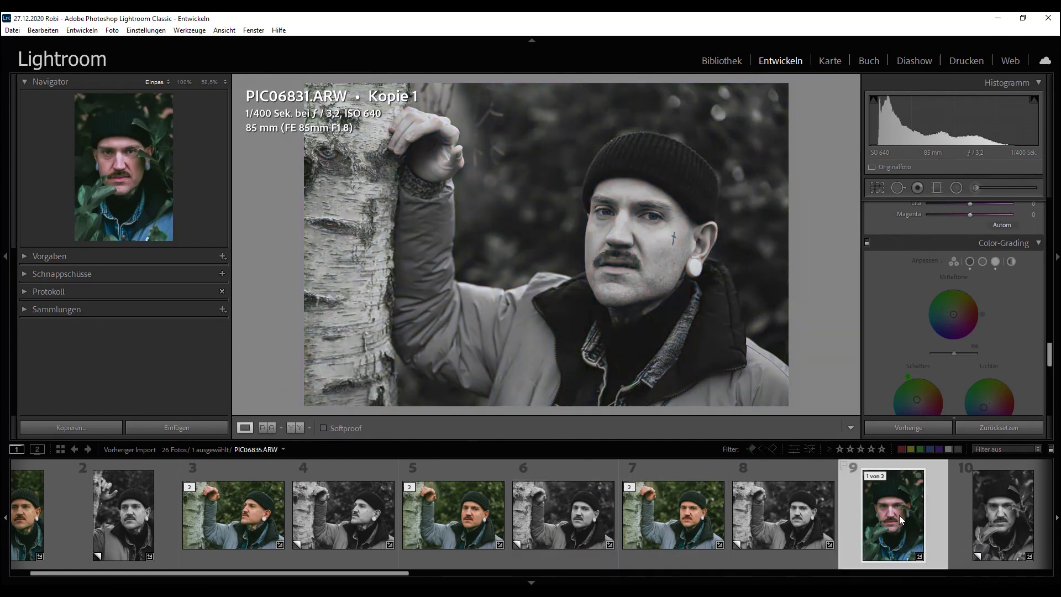
key(backslash)
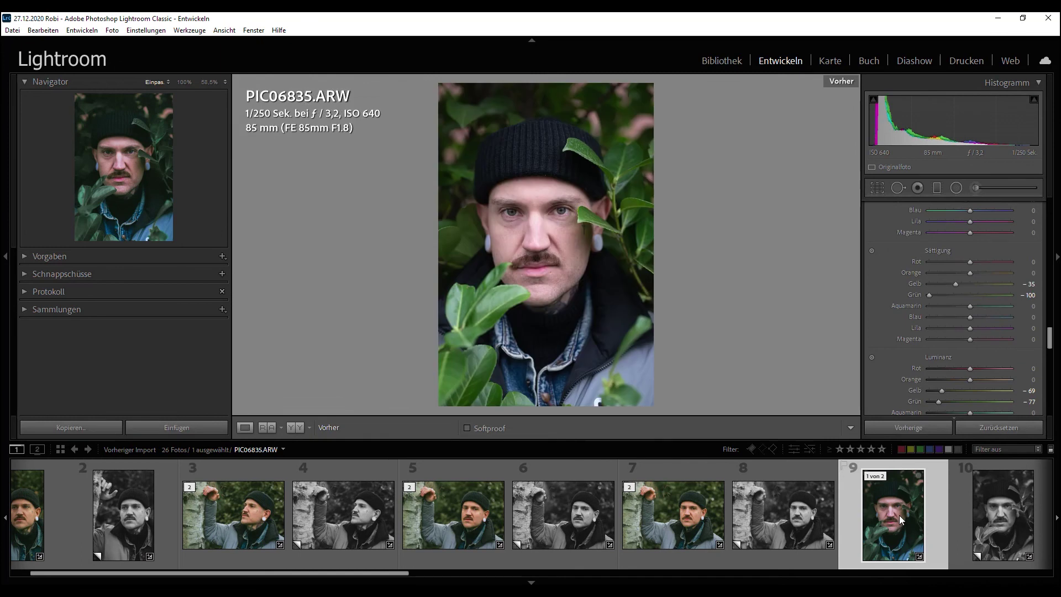
scroll(880, 518, down, 2)
click(880, 517)
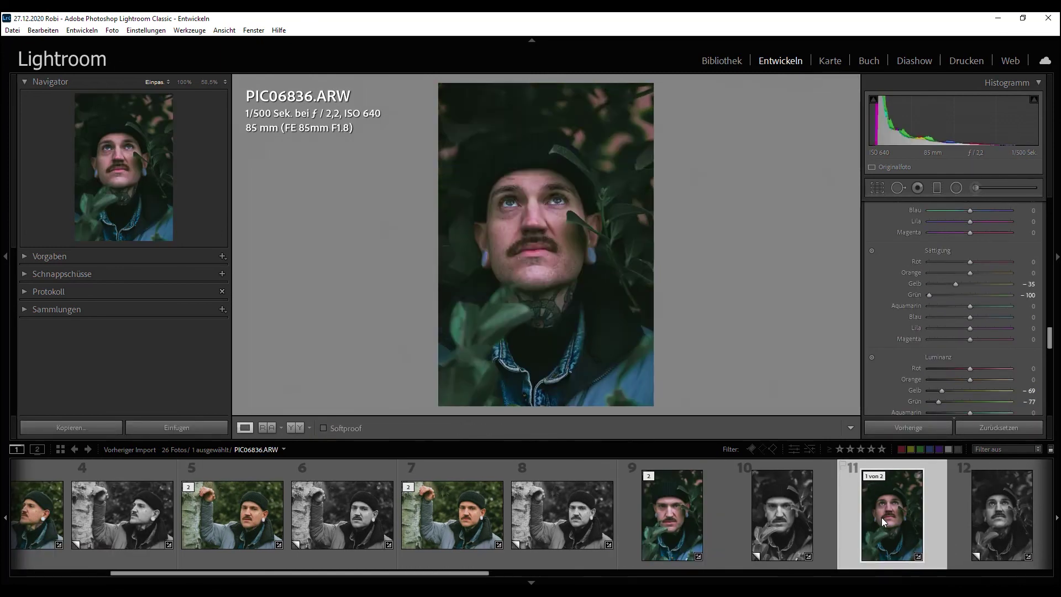
key(backslash)
scroll(719, 518, down, 2)
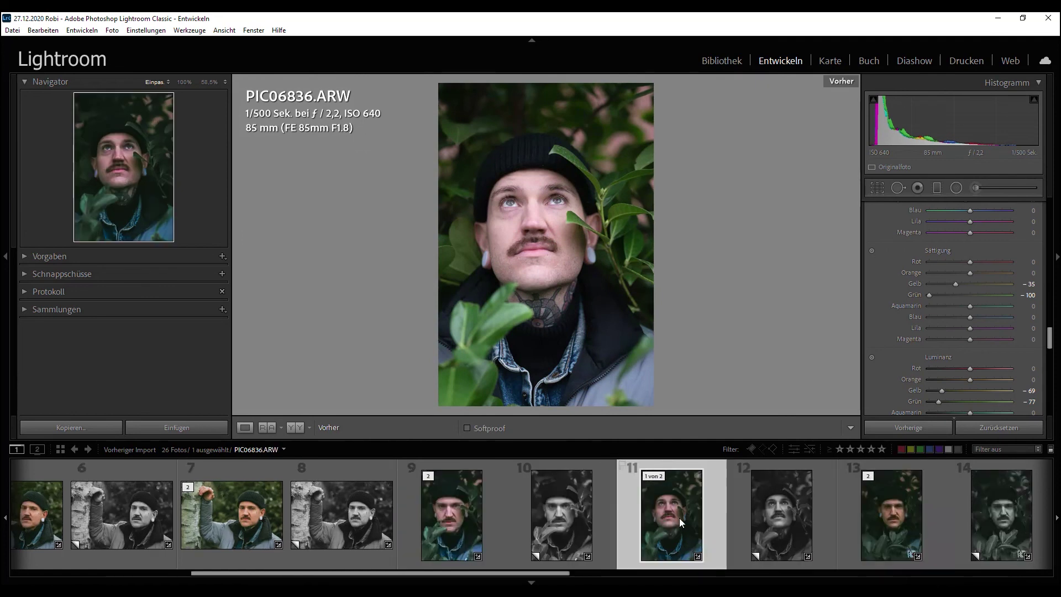
scroll(678, 519, down, 2)
scroll(639, 515, down, 2)
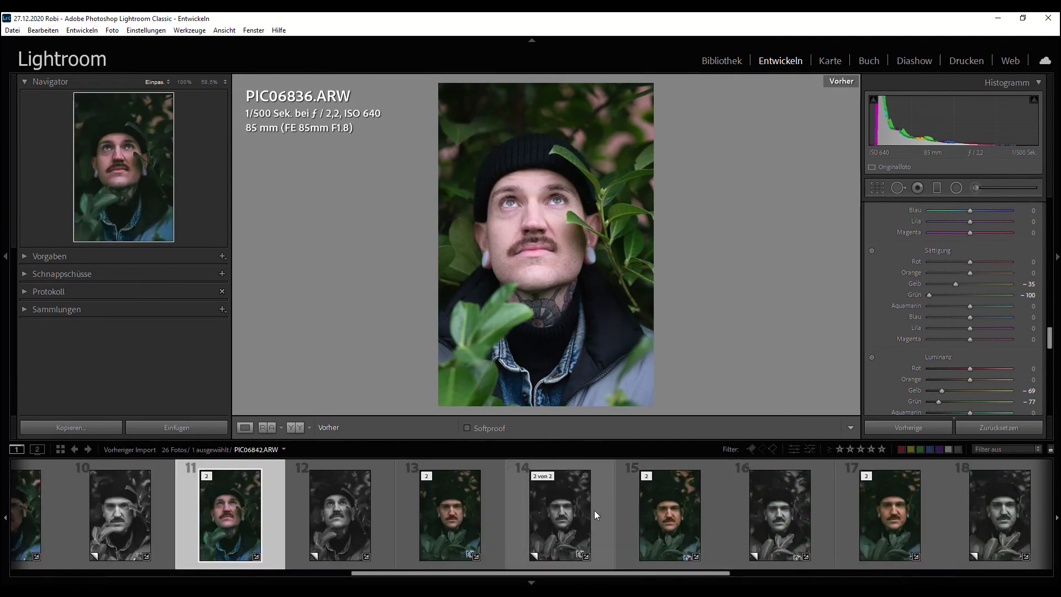
click(458, 506)
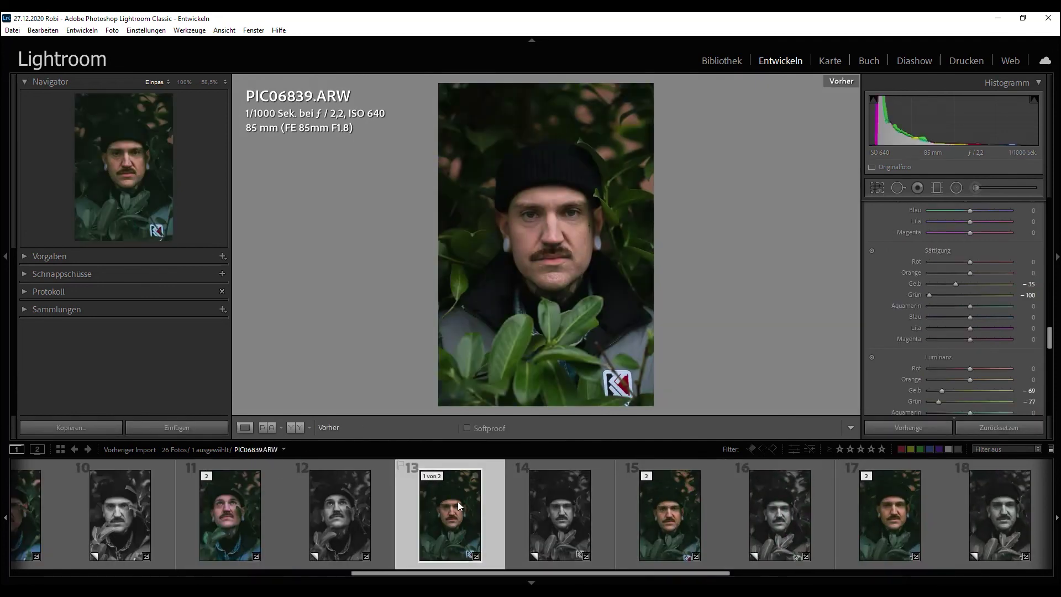
key(backslash)
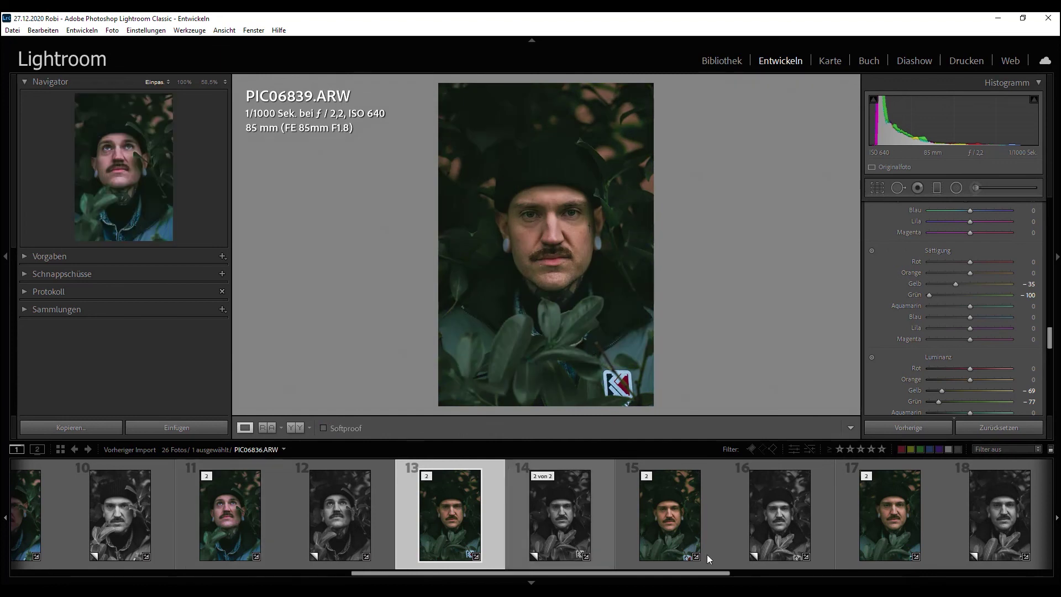
Step: Compare PIC06843's colour photo and black-and-white copy with their before versions
click(913, 528)
scroll(677, 523, down, 2)
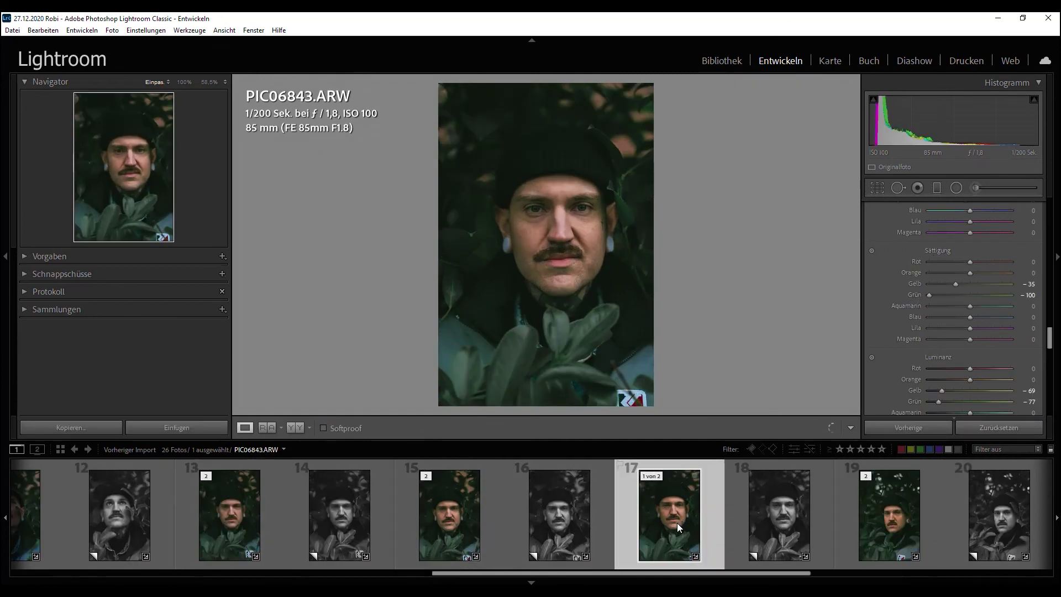
key(backslash)
click(776, 522)
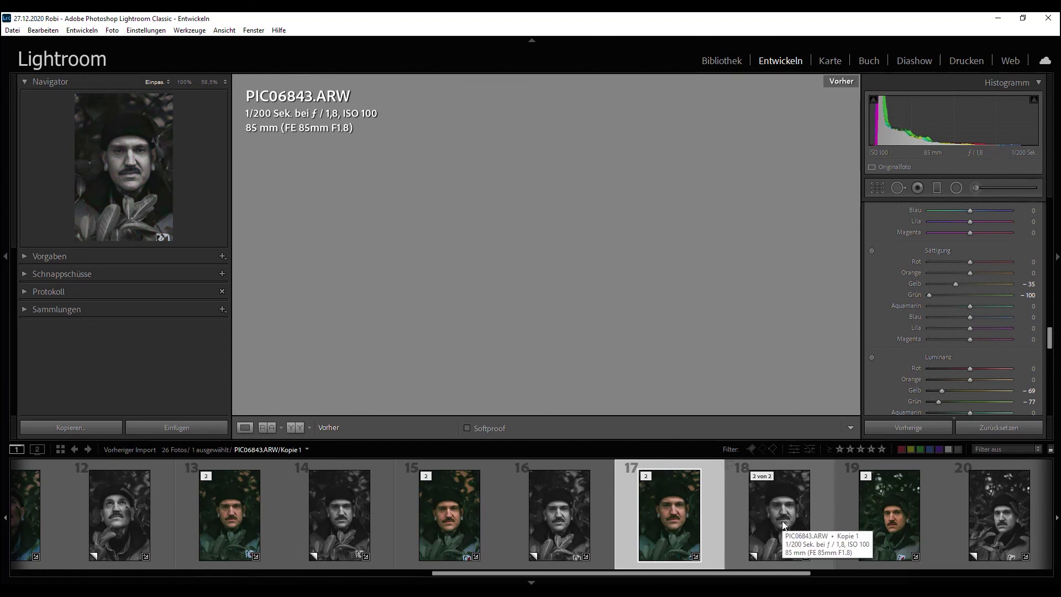
key(backslash)
key(backslash)
key(backslash)
scroll(775, 519, up, 8)
Step: Reopen PIC06835 and PIC06839, toggling PIC06839 between before and edited views
click(691, 522)
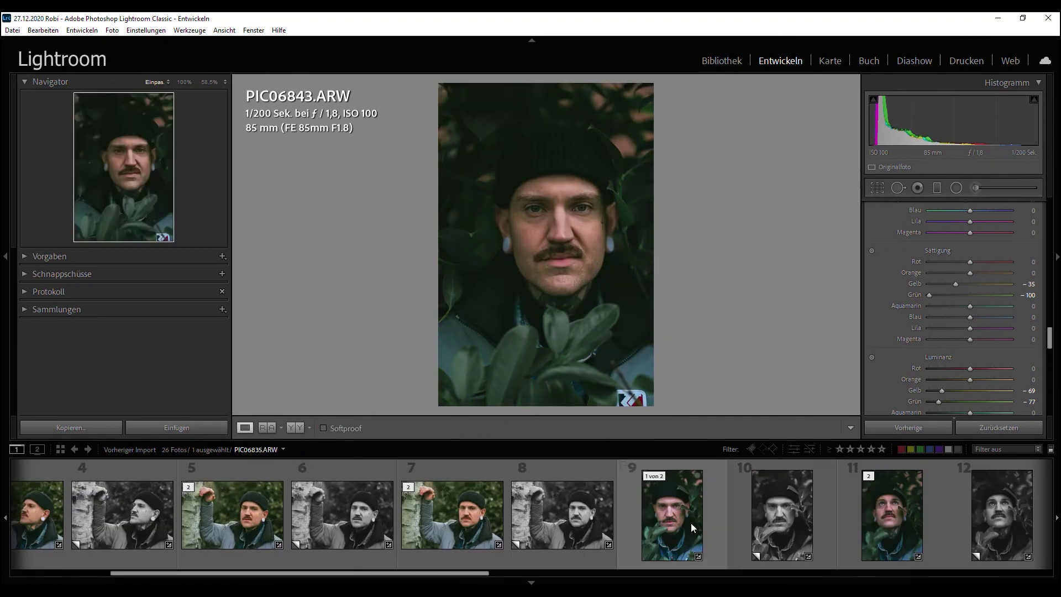
scroll(846, 516, down, 2)
click(874, 512)
key(backslash)
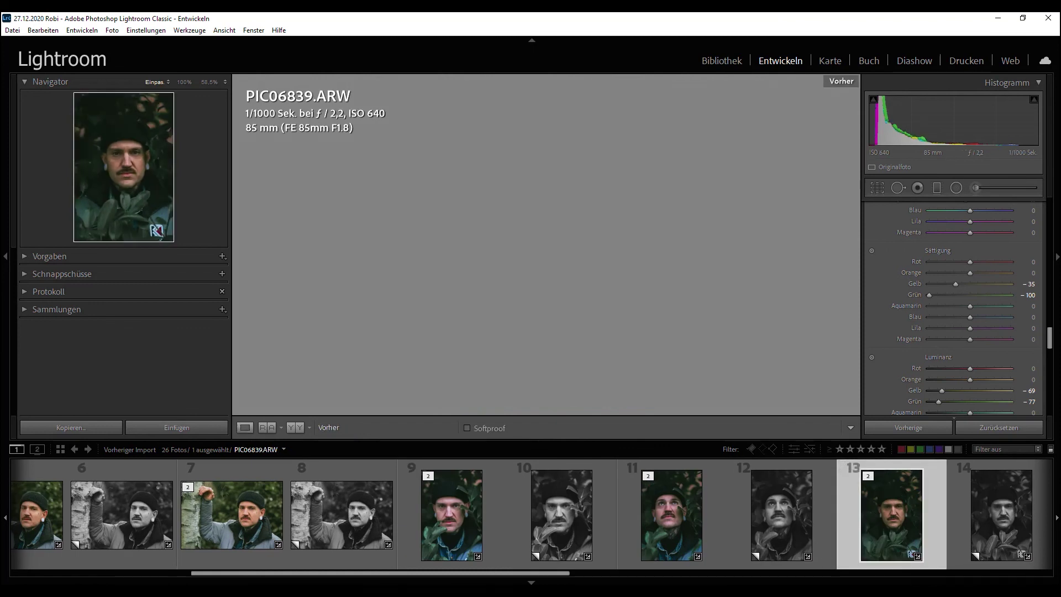
key(backslash)
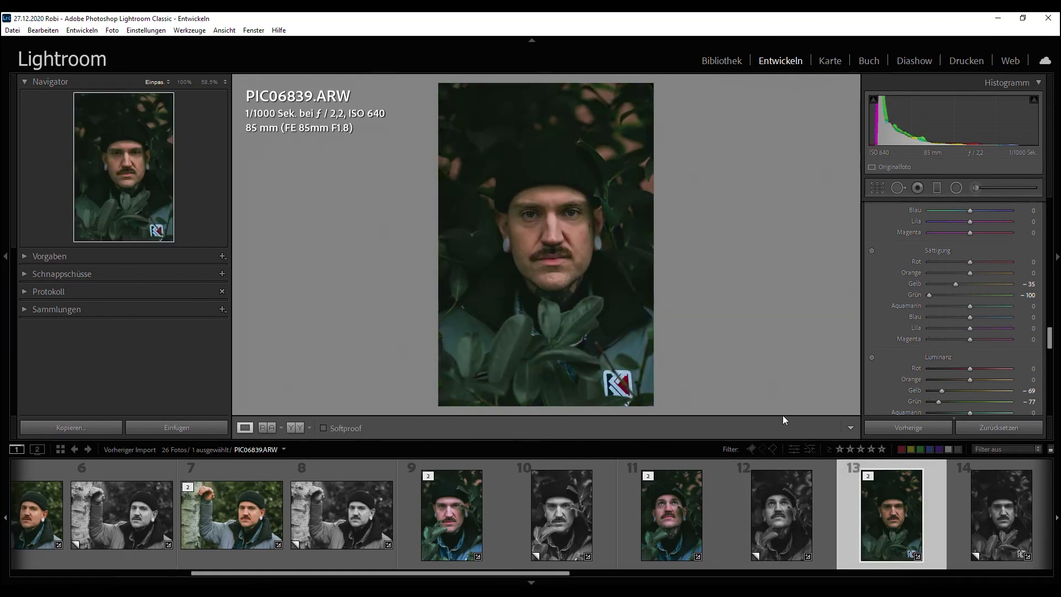
key(backslash)
key(backslash)
key(backslash)
key(backslash)
text(2020.12.27 Hedonistic Society Moody Green Flower)
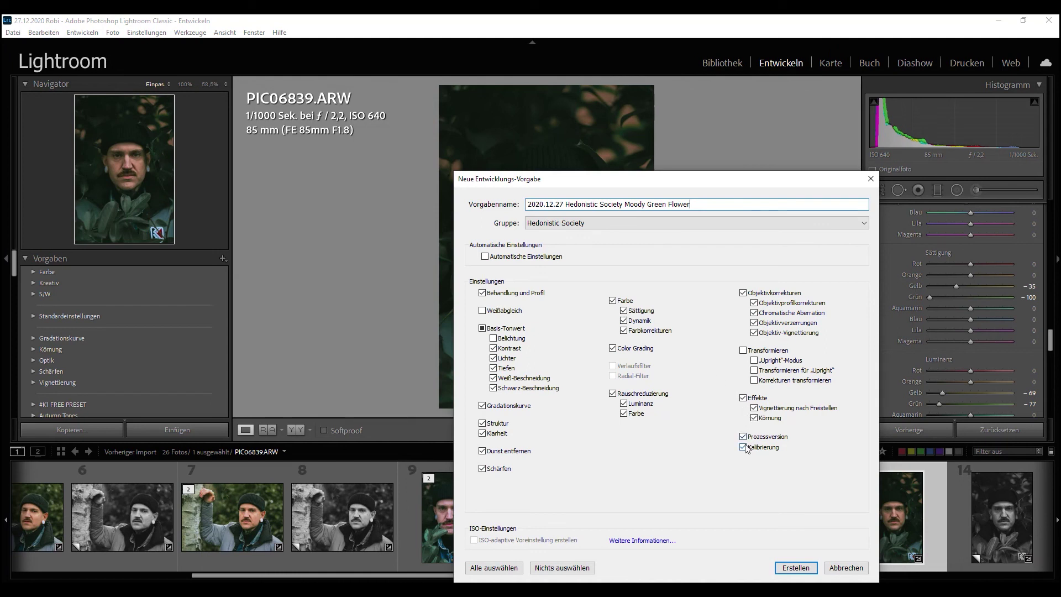
Step: Create the develop preset '2020.12.27 Hedonistic Society Moody Green Flower' in group Hedonistic Society
click(787, 569)
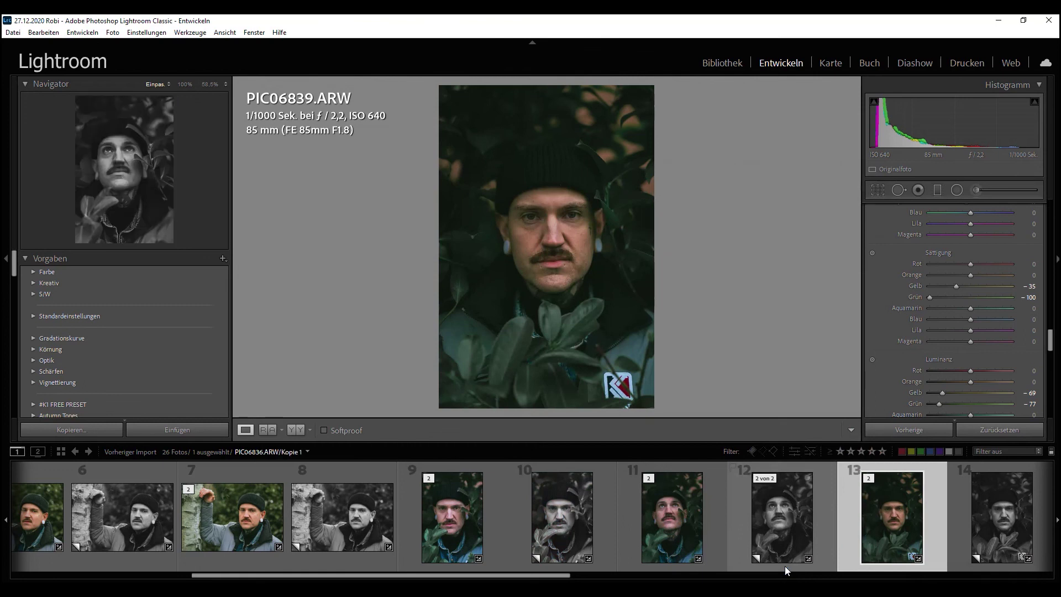